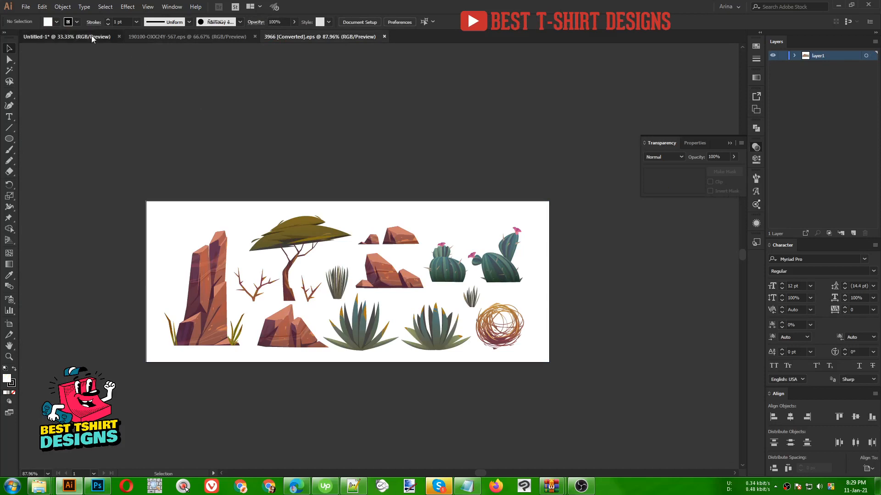
Step: Copy the phrase "Life is better with a horse" from Notepad and paste it into the Untitled-1 document
{"action": "left_click", "coordinate": [91, 37]}
{"action": "left_click_drag", "start_coordinate": [281, 146], "coordinate": [530, 417]}
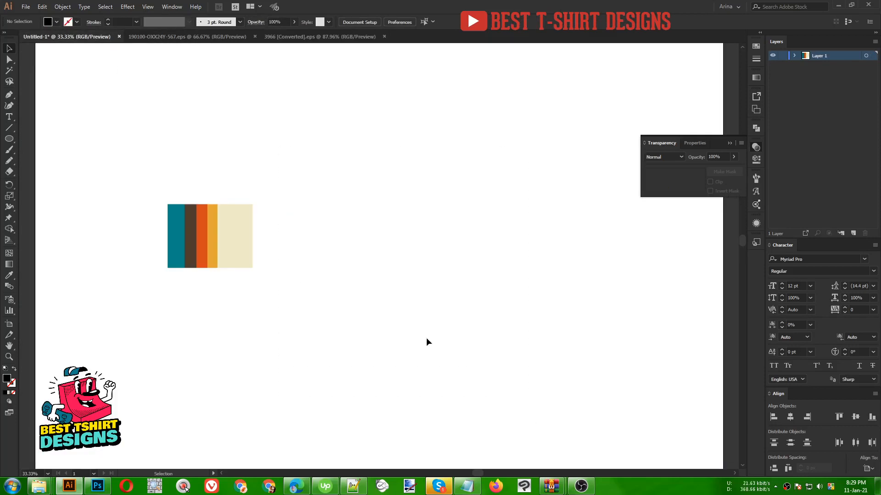
{"action": "left_click", "coordinate": [466, 485]}
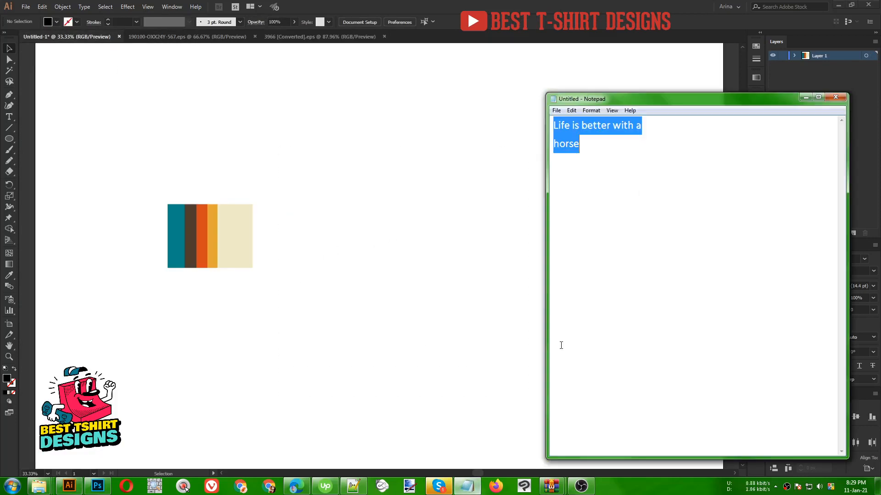
{"action": "left_click", "coordinate": [542, 273]}
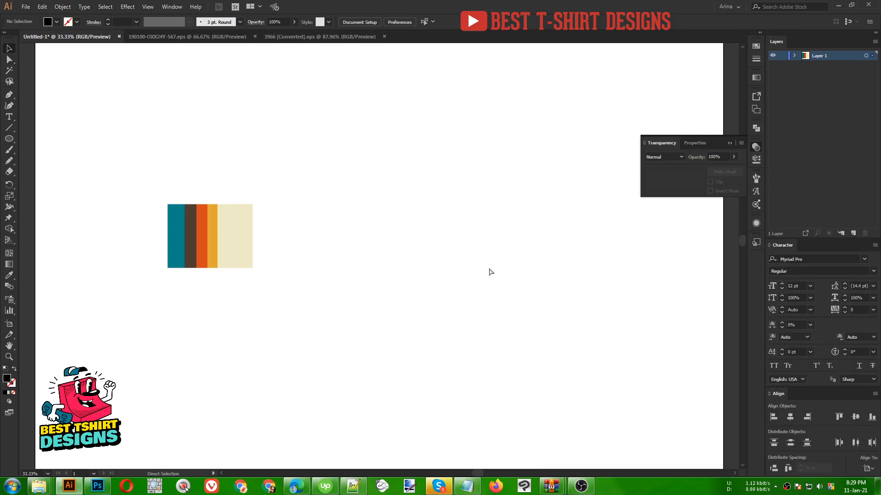
{"action": "key", "text": "ctrl+v"}
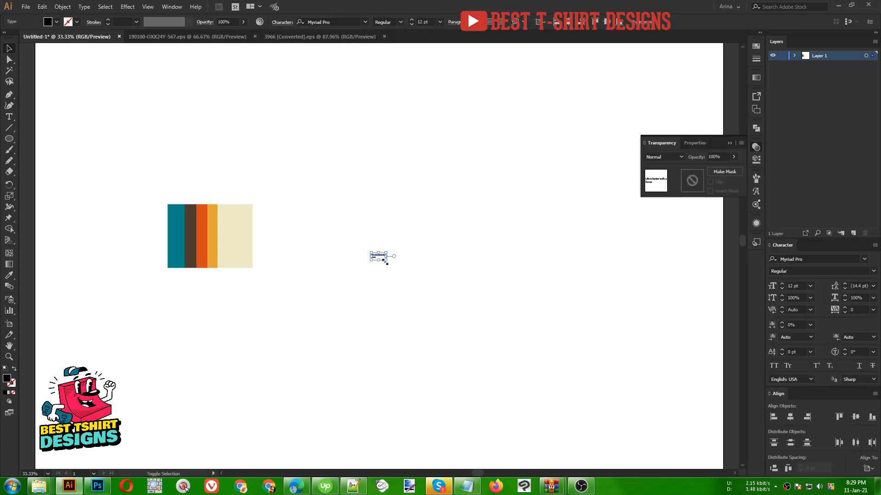
Step: Enlarge the pasted phrase to about 142 pt and move it below the striped colour palette
{"action": "left_click_drag", "start_coordinate": [386, 262], "coordinate": [542, 318]}
{"action": "left_click_drag", "start_coordinate": [442, 289], "coordinate": [253, 370]}
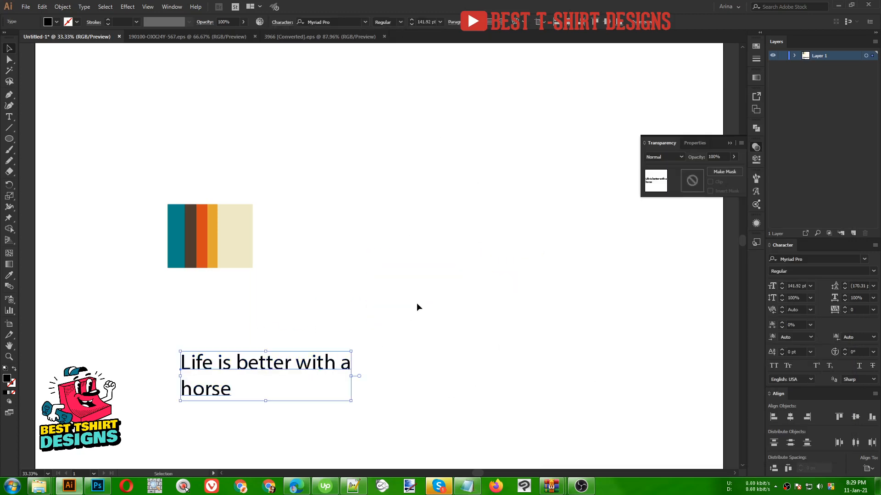
{"action": "left_click", "coordinate": [417, 304]}
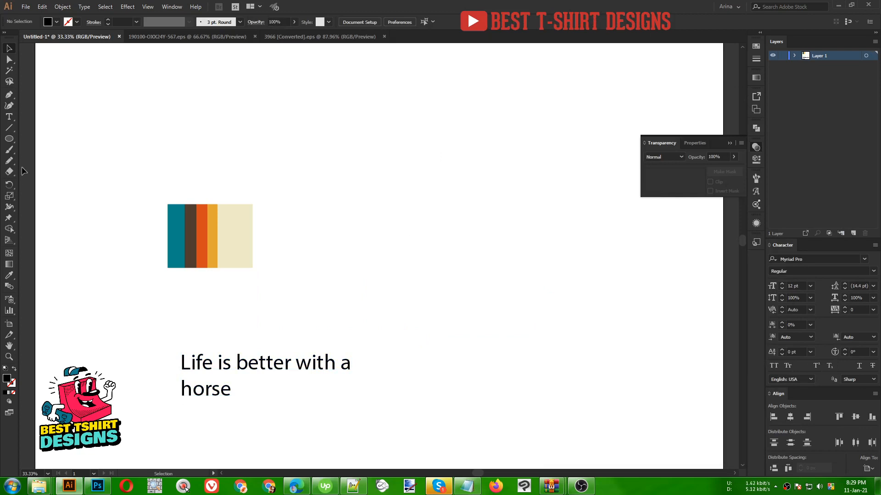
Step: Draw a circle about 204 px across beside the palette and duplicate it downward into an evenly spaced column of four
{"action": "left_click", "coordinate": [9, 142]}
{"action": "scroll", "coordinate": [260, 252], "scroll_direction": "up", "scroll_amount": 1}
{"action": "mouse_move", "coordinate": [290, 196]}
{"action": "left_mouse_down"}
{"action": "mouse_move", "coordinate": [338, 243]}
{"action": "mouse_move", "coordinate": [316, 143]}
{"action": "mouse_move", "coordinate": [314, 189]}
{"action": "left_mouse_up"}
{"action": "key", "text": "v"}
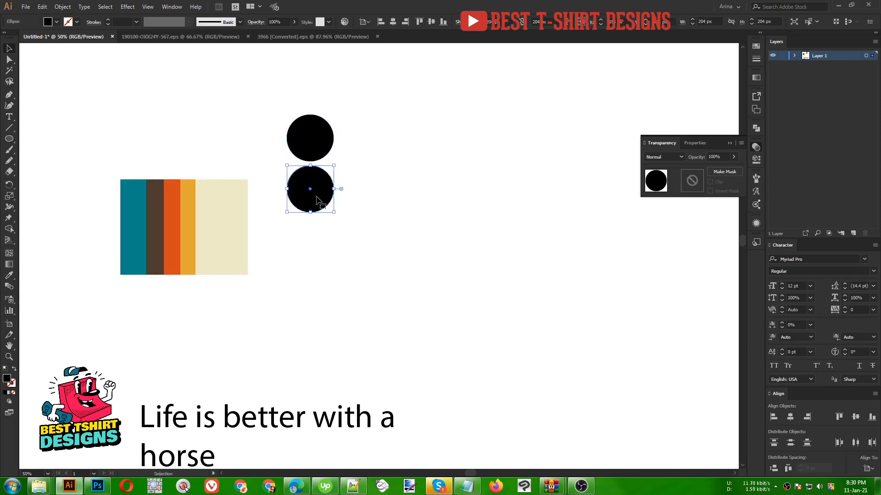
{"action": "key", "text": "ctrl+d"}
{"action": "key", "text": "ctrl+d"}
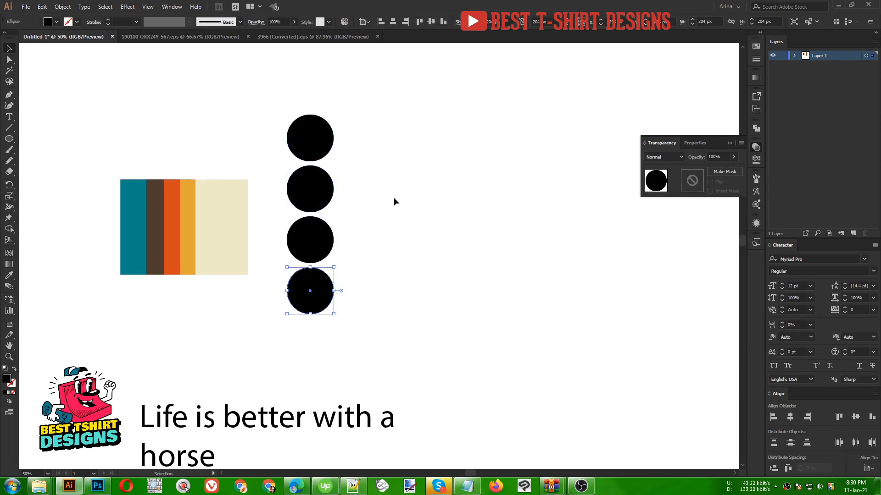
Step: Fill the lowest circle with the palette's cream and the circle above it with the palette's yellow, using the Eyedropper
{"action": "key", "text": "i"}
{"action": "left_click", "coordinate": [234, 222]}
{"action": "key", "text": "v"}
{"action": "left_click", "coordinate": [323, 246]}
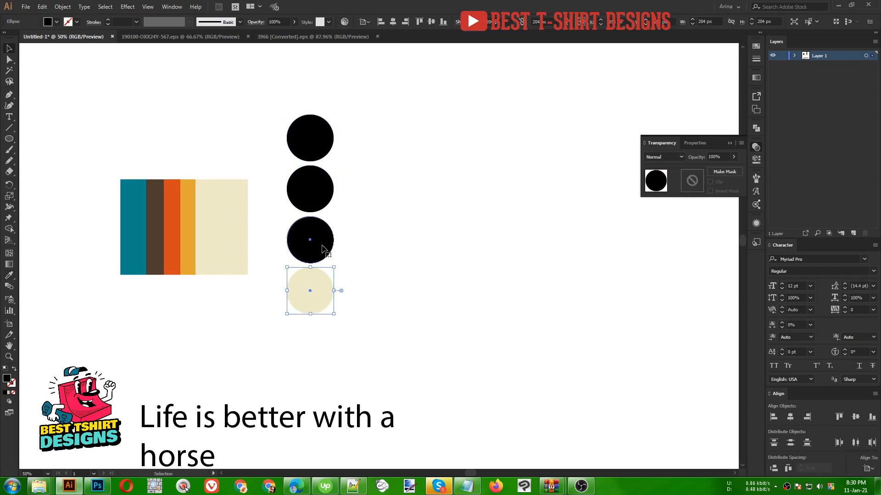
{"action": "key", "text": "i"}
{"action": "left_click", "coordinate": [194, 239]}
Step: Fill the second circle from the top with the palette's orange and the topmost circle with its teal
{"action": "key", "text": "v"}
{"action": "left_click", "coordinate": [310, 188]}
{"action": "key", "text": "i"}
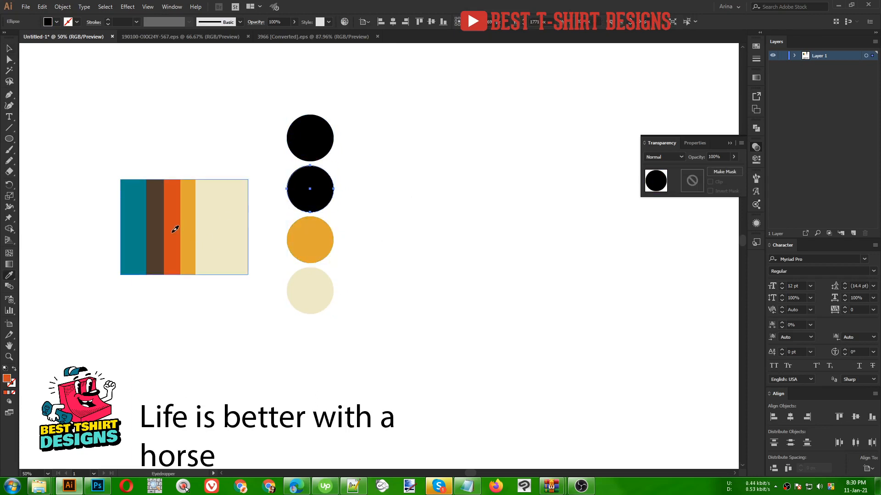
{"action": "left_click", "coordinate": [175, 230]}
{"action": "key", "text": "v"}
{"action": "left_click", "coordinate": [299, 152]}
{"action": "key", "text": "i"}
{"action": "left_click", "coordinate": [137, 208]}
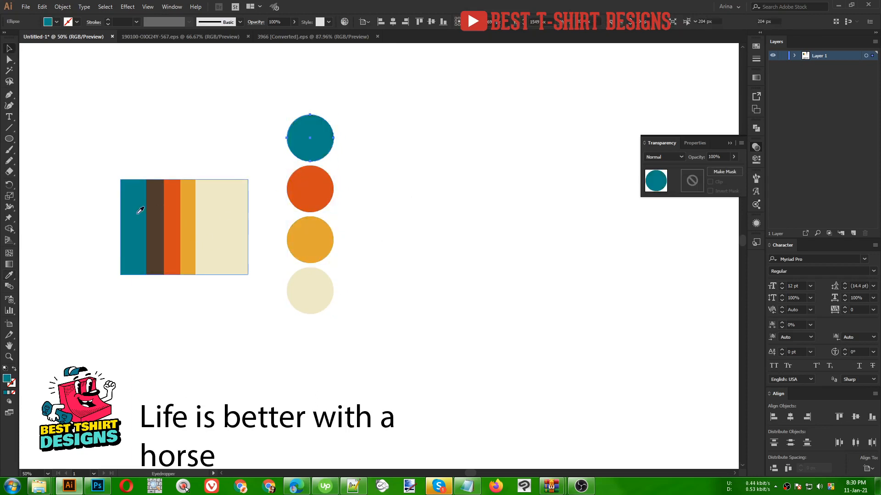
Step: Delete the original striped colour palette
{"action": "key", "text": "v"}
{"action": "left_click", "coordinate": [208, 268]}
{"action": "key", "text": "Delete"}
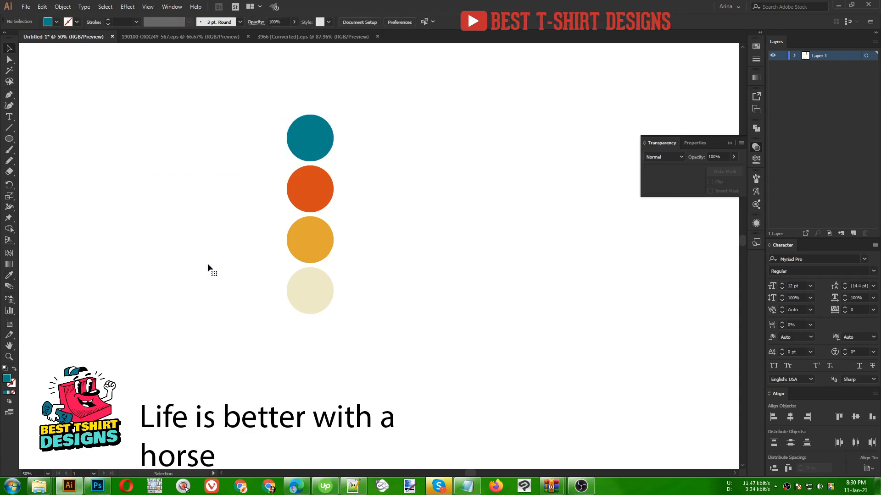
Step: Save the colours of the four circles as a new colour group in the swatches
{"action": "left_click_drag", "start_coordinate": [271, 95], "coordinate": [456, 352]}
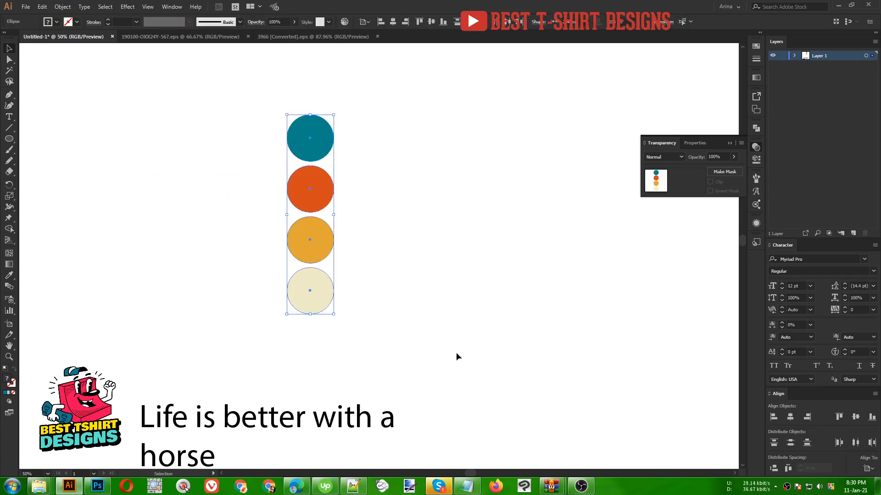
{"action": "left_click", "coordinate": [760, 46]}
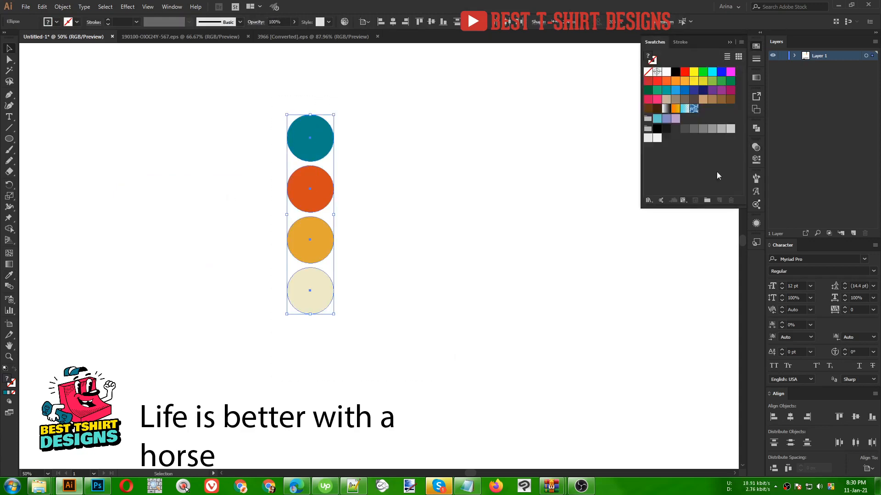
{"action": "left_click", "coordinate": [705, 201]}
{"action": "left_click", "coordinate": [431, 274]}
{"action": "left_click", "coordinate": [465, 348]}
{"action": "key", "text": "F10"}
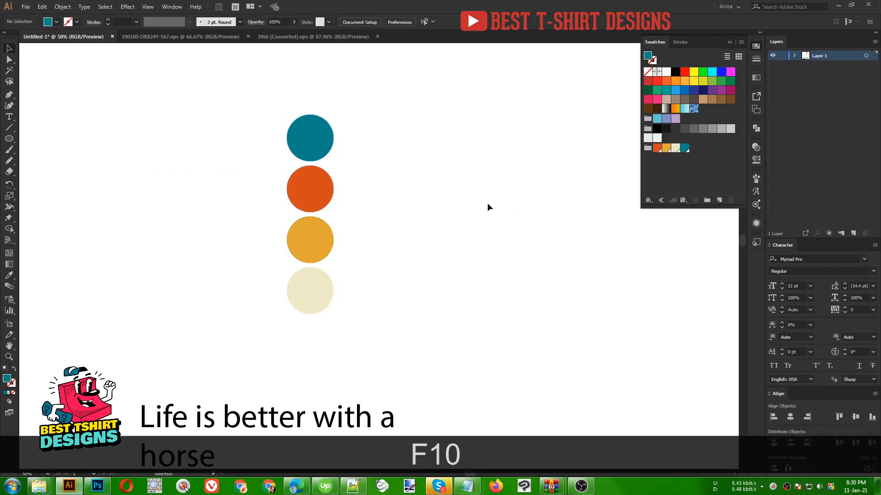
Step: Shift the column of four circles left to clear the middle of the artboard
{"action": "left_click_drag", "start_coordinate": [239, 100], "coordinate": [349, 327]}
{"action": "left_click_drag", "start_coordinate": [316, 237], "coordinate": [172, 237]}
{"action": "left_click", "coordinate": [330, 260]}
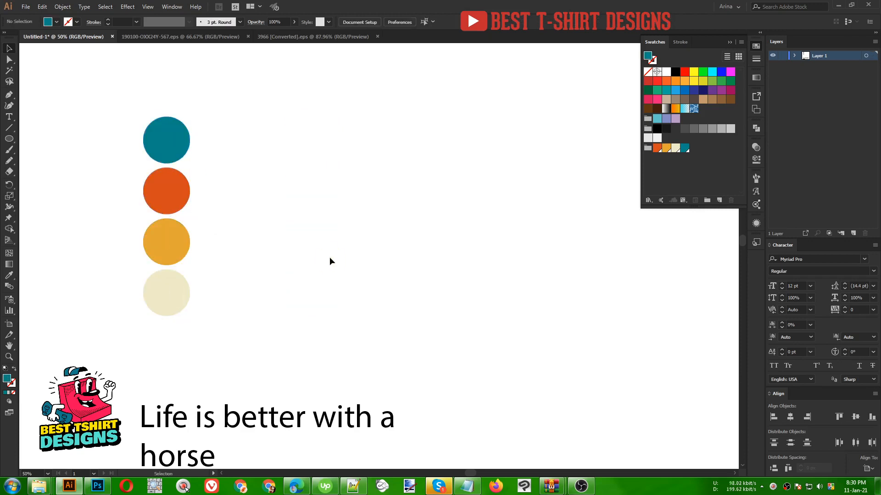
Step: Draw a wide, wavy teal blob with the Pencil tool, to the right of the circles and above the phrase
{"action": "left_click", "coordinate": [9, 167]}
{"action": "key", "text": "n"}
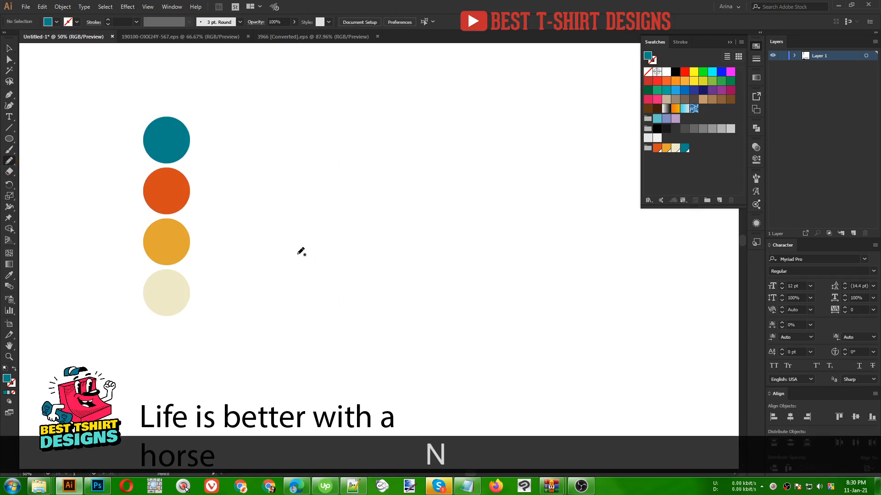
{"action": "mouse_move", "coordinate": [255, 291]}
{"action": "left_mouse_down"}
{"action": "mouse_move", "coordinate": [444, 247]}
{"action": "mouse_move", "coordinate": [578, 245]}
{"action": "mouse_move", "coordinate": [620, 299]}
{"action": "mouse_move", "coordinate": [494, 326]}
{"action": "mouse_move", "coordinate": [331, 324]}
{"action": "mouse_move", "coordinate": [259, 297]}
{"action": "left_mouse_up"}
{"action": "key", "text": "v"}
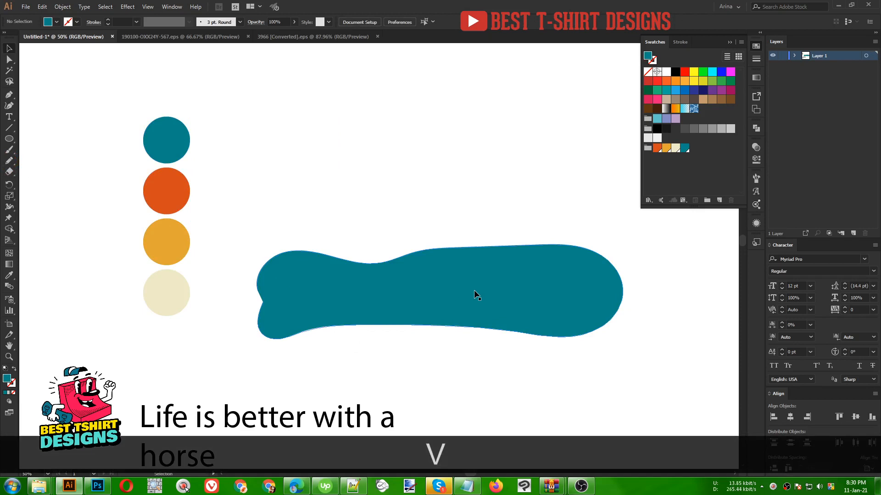
Step: Duplicate the teal blob upward three times at equal spacing, making an overlapping stack of four
{"action": "left_click", "coordinate": [474, 290]}
{"action": "key", "text": "alt"}
{"action": "left_click_drag", "start_coordinate": [485, 291], "coordinate": [485, 246]}
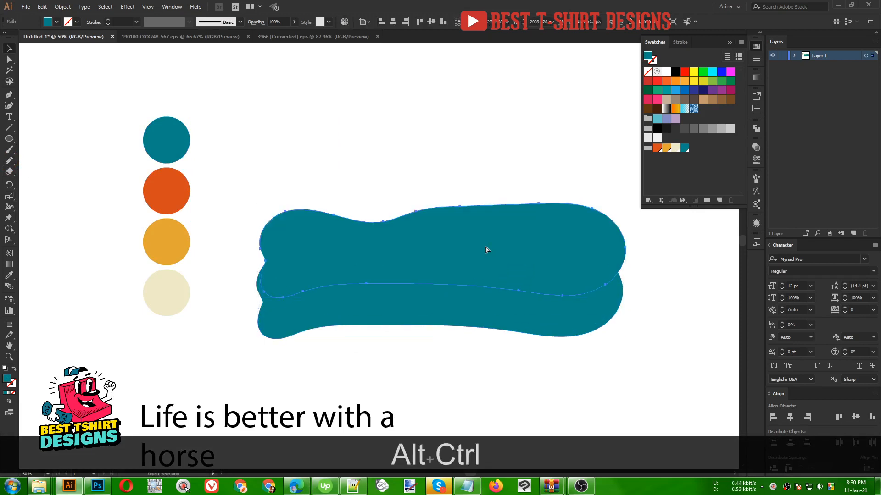
{"action": "key", "text": "ctrl+d"}
{"action": "key", "text": "ctrl+d"}
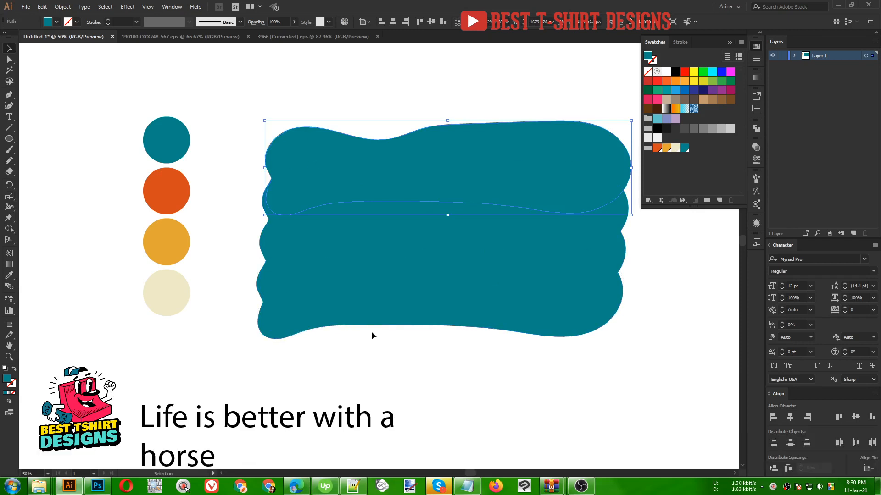
Step: Fill the second blob from the bottom with the yellow sampled from the colour circles
{"action": "left_click", "coordinate": [354, 310]}
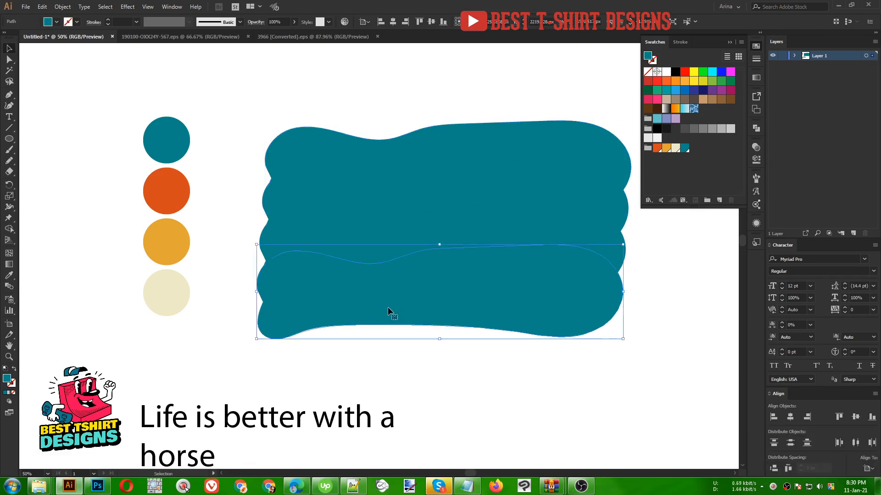
{"action": "left_click", "coordinate": [277, 237]}
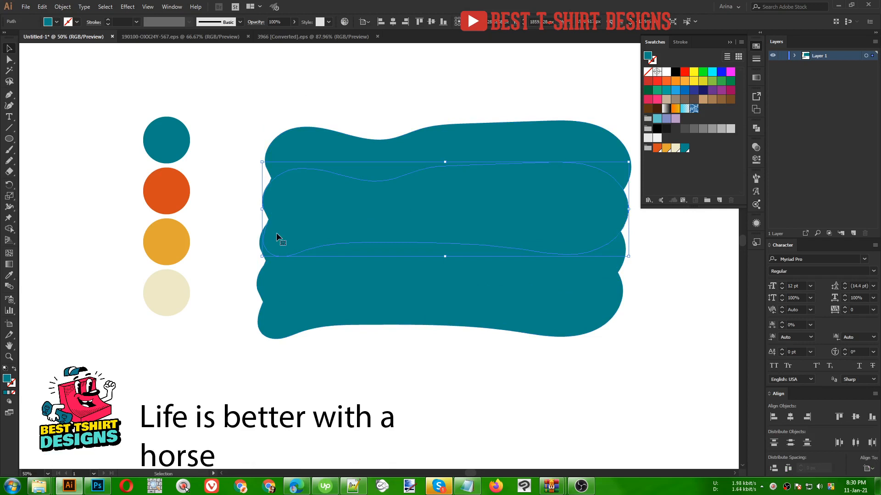
{"action": "left_click_drag", "start_coordinate": [276, 234], "coordinate": [272, 263]}
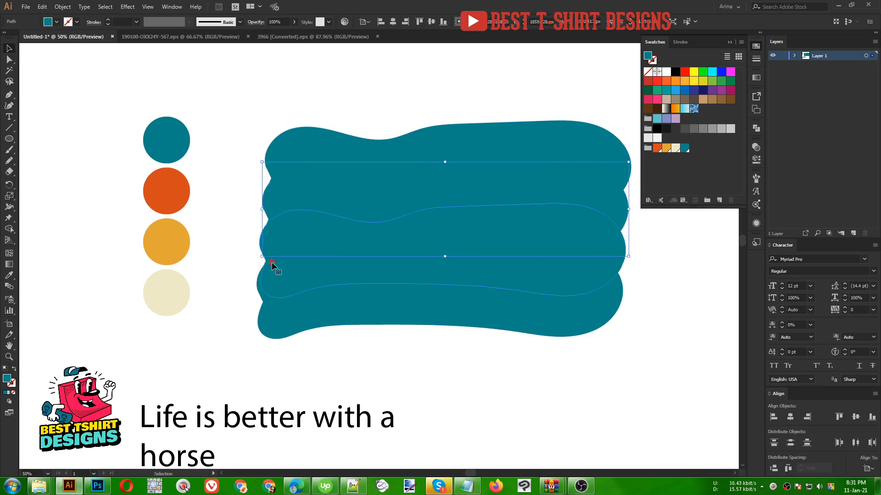
{"action": "key", "text": "i"}
{"action": "left_click", "coordinate": [160, 240]}
{"action": "key", "text": "v"}
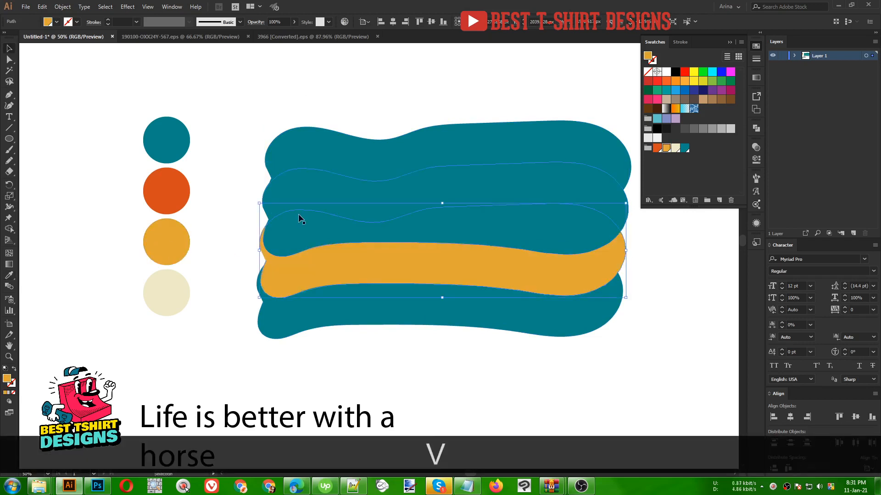
Step: Fill the third blob from the bottom with the circles' orange and the topmost blob with their cream
{"action": "left_click", "coordinate": [272, 225]}
{"action": "key", "text": "i"}
{"action": "left_click", "coordinate": [167, 190]}
{"action": "key", "text": "v"}
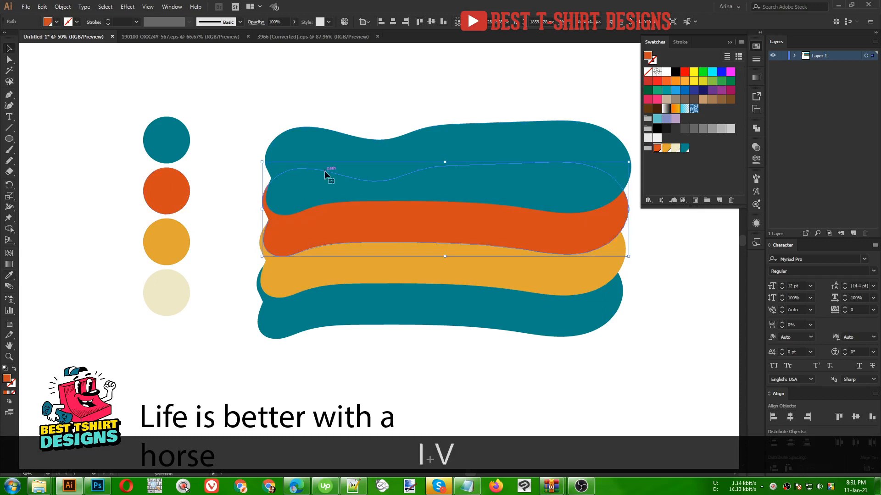
{"action": "left_click", "coordinate": [323, 146]}
{"action": "key", "text": "i"}
{"action": "left_click", "coordinate": [181, 292]}
{"action": "key", "text": "v"}
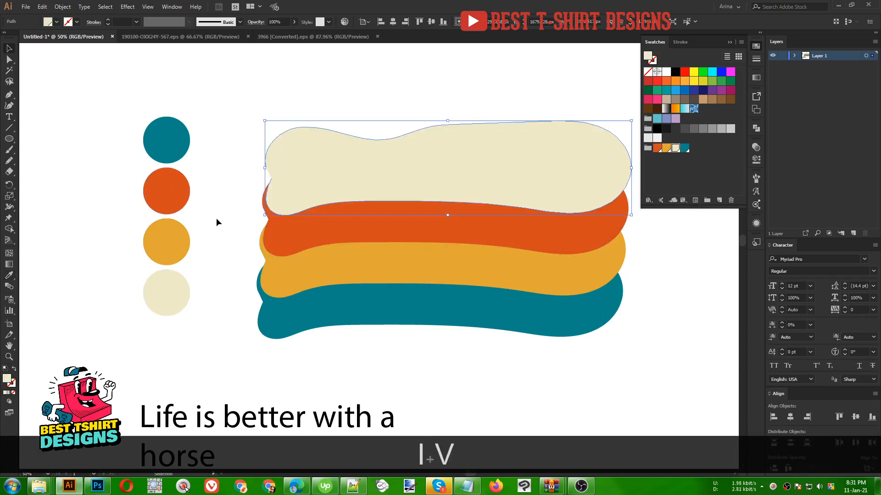
{"action": "left_click", "coordinate": [216, 219]}
Step: Send the cream blob behind the other shapes and place the orange blob directly behind the yellow one
{"action": "left_click", "coordinate": [466, 171]}
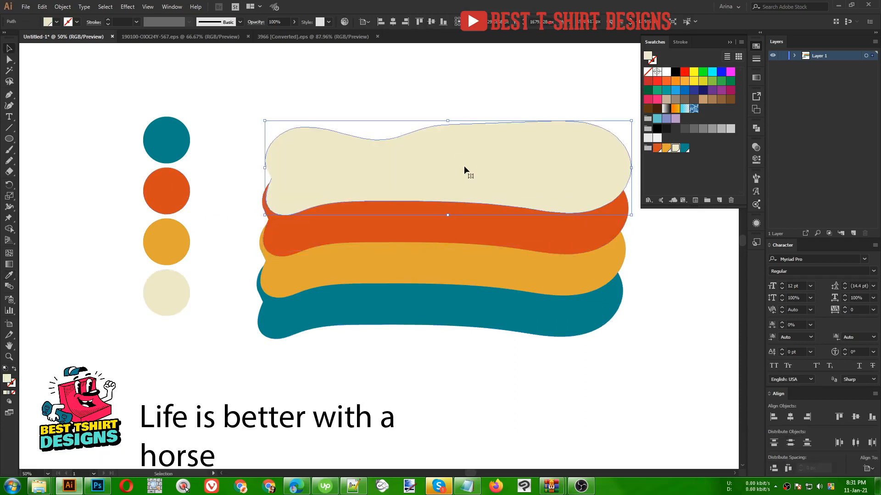
{"action": "key", "text": "ctrl+x"}
{"action": "key", "text": "ctrl+b"}
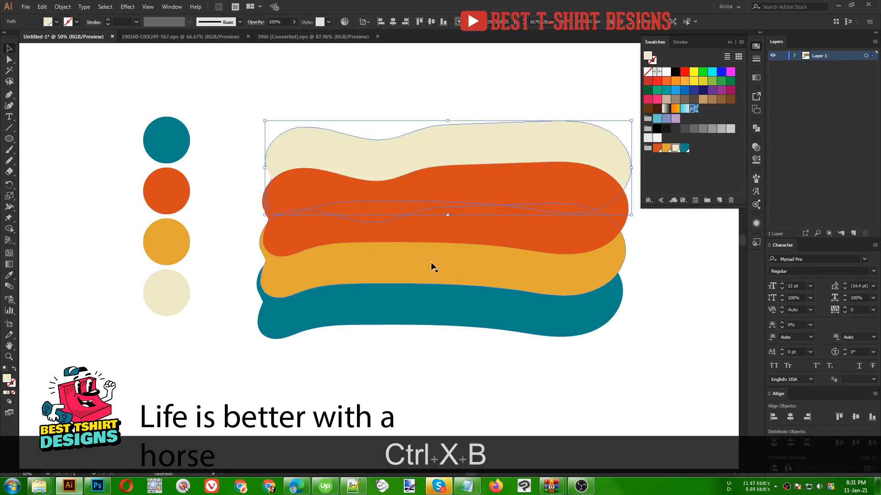
{"action": "left_click", "coordinate": [433, 235]}
{"action": "key", "text": "ctrl+x"}
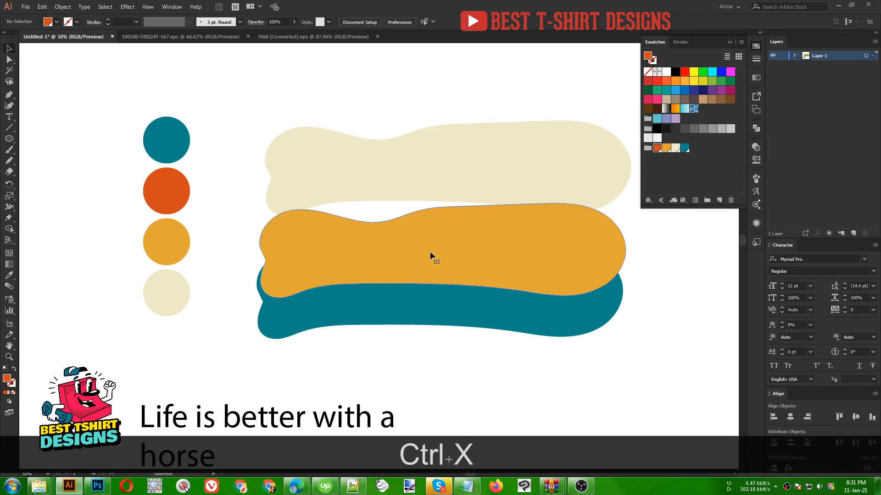
{"action": "left_click", "coordinate": [430, 252]}
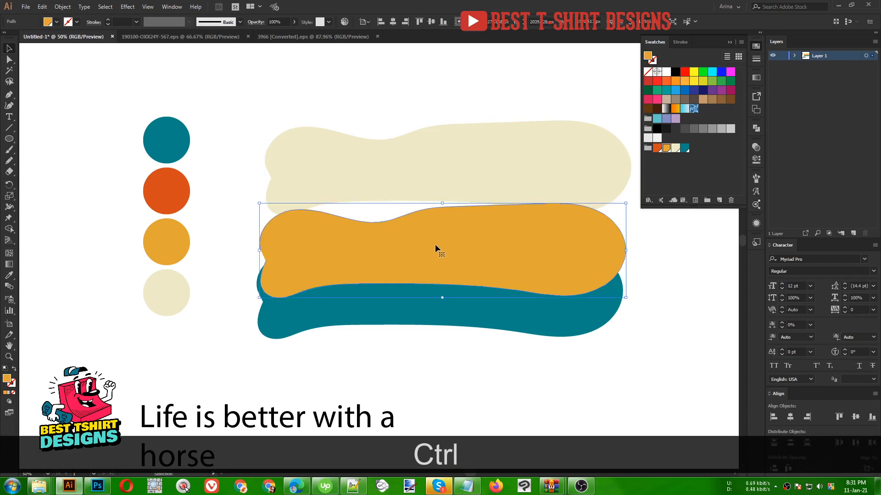
{"action": "key", "text": "ctrl+b"}
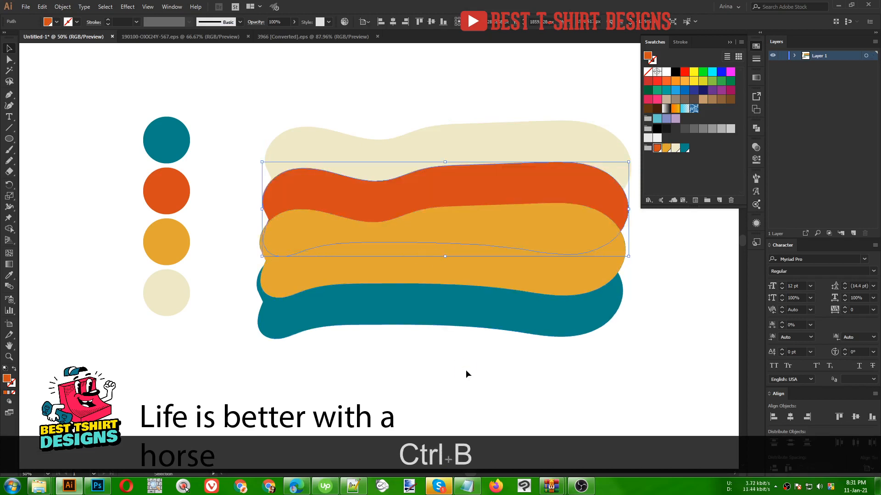
{"action": "left_click", "coordinate": [466, 370]}
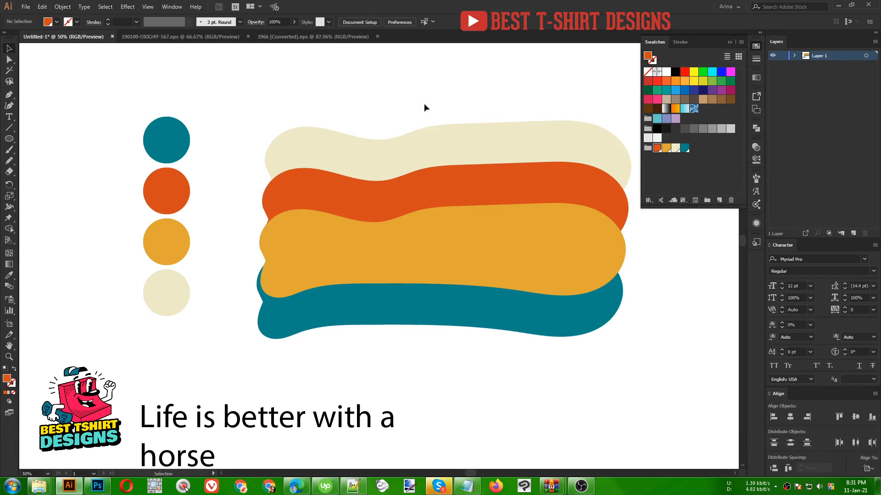
Step: Stretch the cream blob upward to about one and a half times its height, keeping its lower edge in place
{"action": "key", "text": "space"}
{"action": "left_click_drag", "start_coordinate": [418, 210], "coordinate": [373, 208]}
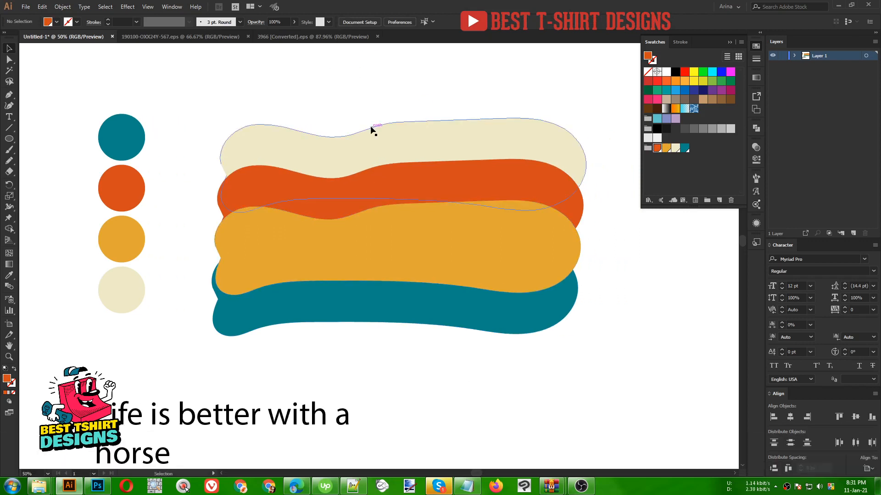
{"action": "left_click", "coordinate": [372, 138]}
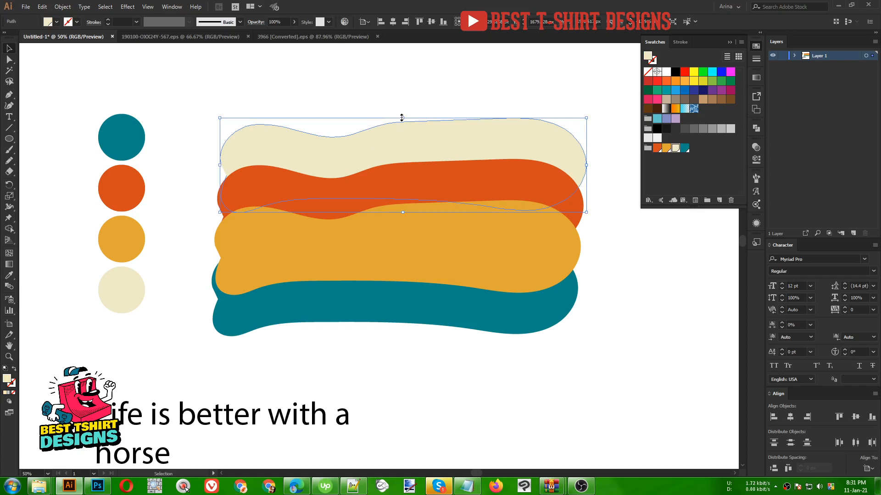
{"action": "left_click_drag", "start_coordinate": [402, 118], "coordinate": [407, 65]}
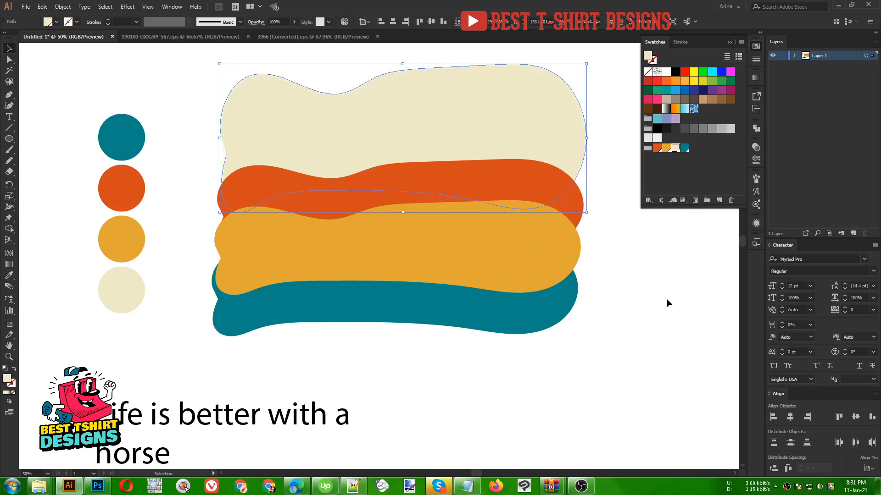
Step: Move the yellow palette circle onto the cream blob and enlarge it to about 476 px as a sun partly hidden behind the orange blob
{"action": "left_click", "coordinate": [654, 295]}
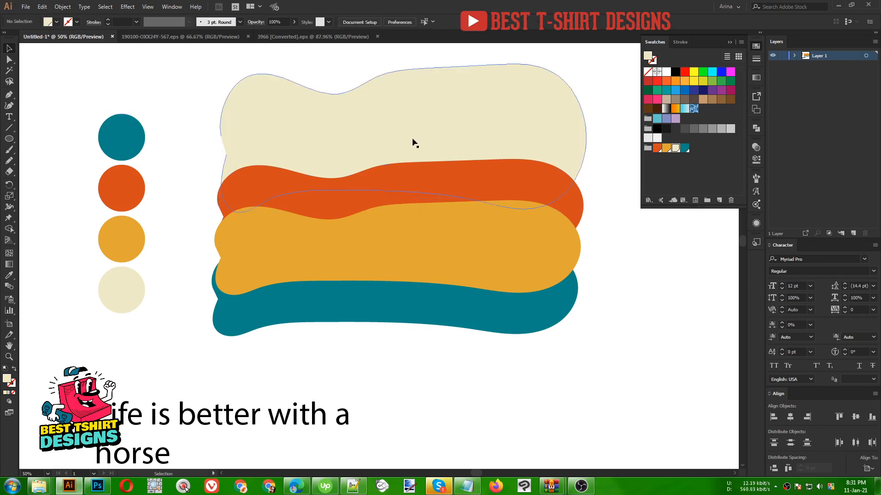
{"action": "left_click_drag", "start_coordinate": [119, 238], "coordinate": [544, 234]}
{"action": "left_click", "coordinate": [487, 178]}
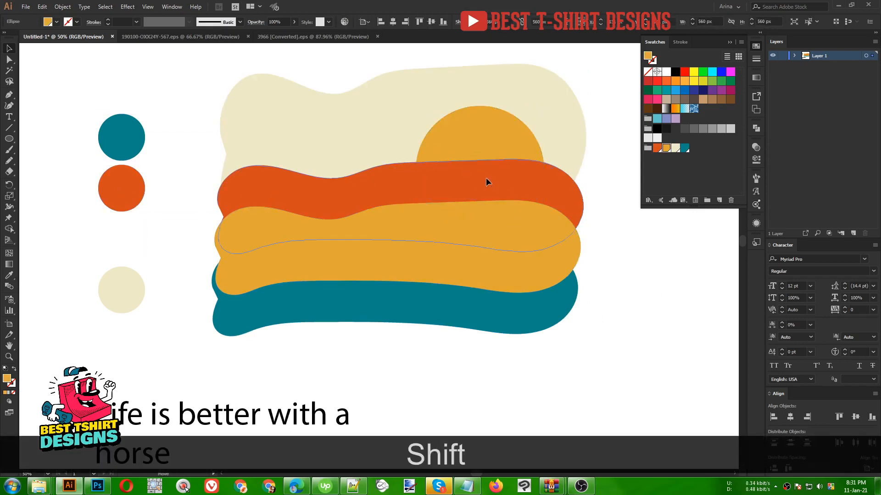
{"action": "key", "text": "ctrl+z"}
{"action": "key", "text": "ctrl+z"}
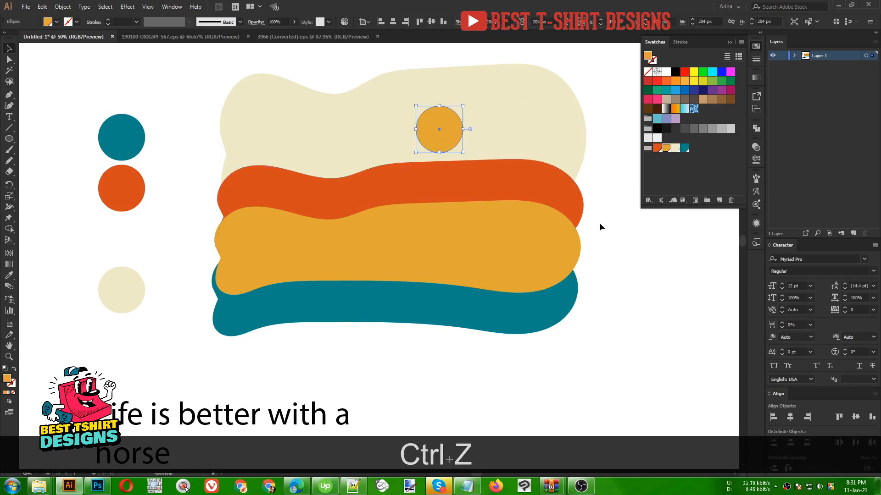
{"action": "left_click", "coordinate": [599, 223]}
{"action": "left_click", "coordinate": [458, 147]}
{"action": "left_click_drag", "start_coordinate": [462, 152], "coordinate": [539, 229]}
{"action": "left_click_drag", "start_coordinate": [477, 133], "coordinate": [447, 97]}
{"action": "left_click", "coordinate": [630, 278]}
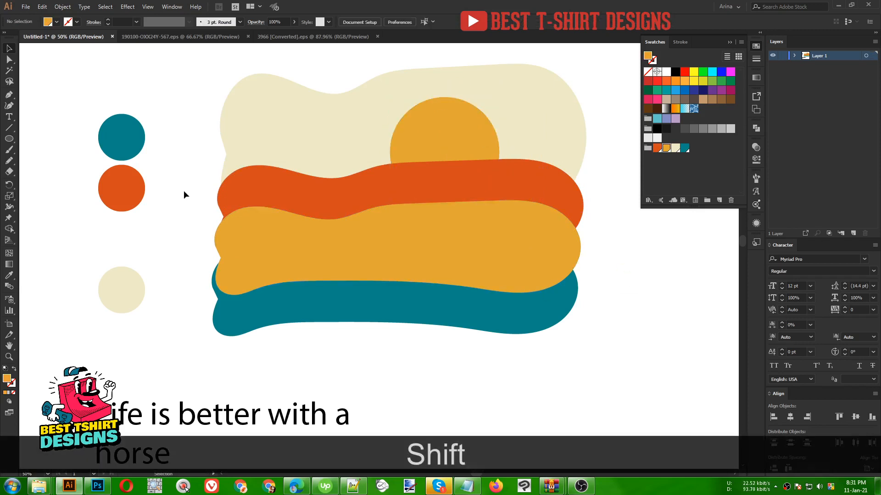
Step: Move the teal palette circle over the blobs, enlarge it to about 1185 px and shift it right to the middle of the landscape
{"action": "left_click_drag", "start_coordinate": [119, 152], "coordinate": [422, 354]}
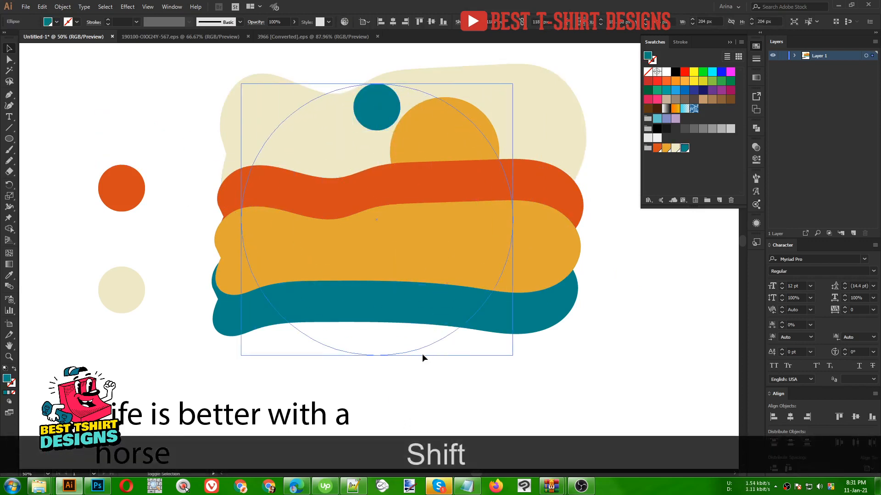
{"action": "key", "text": "Right"}
{"action": "key", "text": "Right"}
{"action": "key", "text": "Right"}
{"action": "key", "text": "Right"}
{"action": "key", "text": "Right"}
{"action": "key", "text": "Right"}
{"action": "key", "text": "Right"}
{"action": "key", "text": "Right"}
{"action": "key", "text": "Right"}
{"action": "key", "text": "Right"}
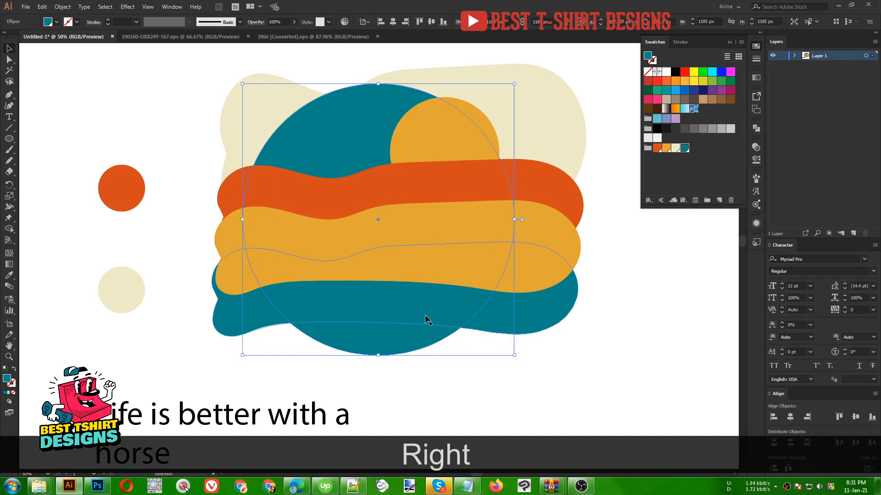
{"action": "key", "text": "Right"}
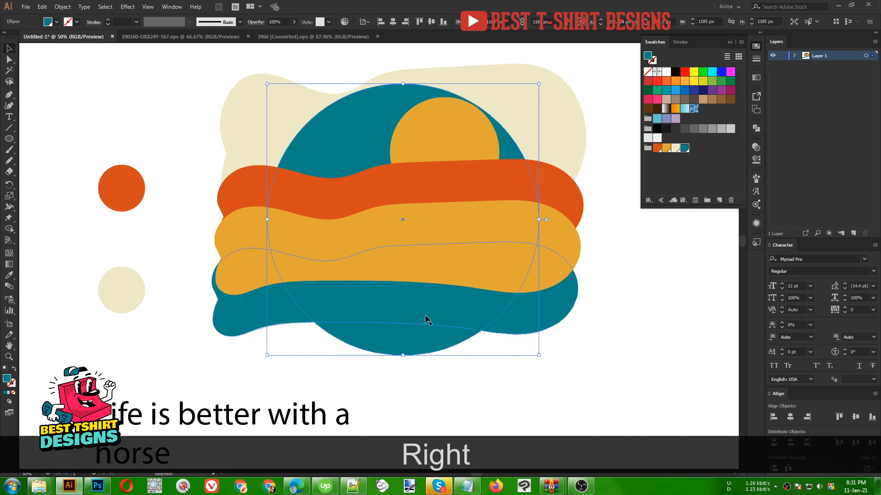
Step: Enlarge the big teal circle to about 1265 px, extending it downward and keeping its proportions and top edge
{"action": "left_click_drag", "start_coordinate": [404, 357], "coordinate": [404, 375]}
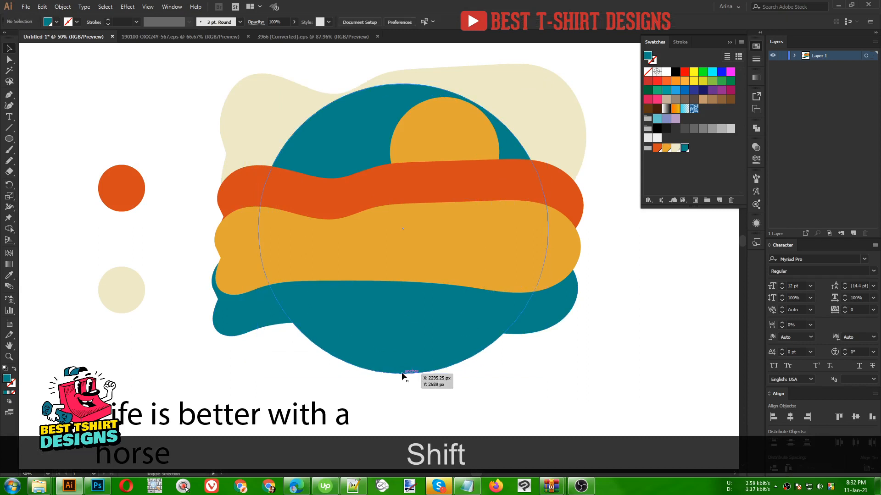
{"action": "left_click", "coordinate": [475, 377]}
{"action": "left_click", "coordinate": [452, 364]}
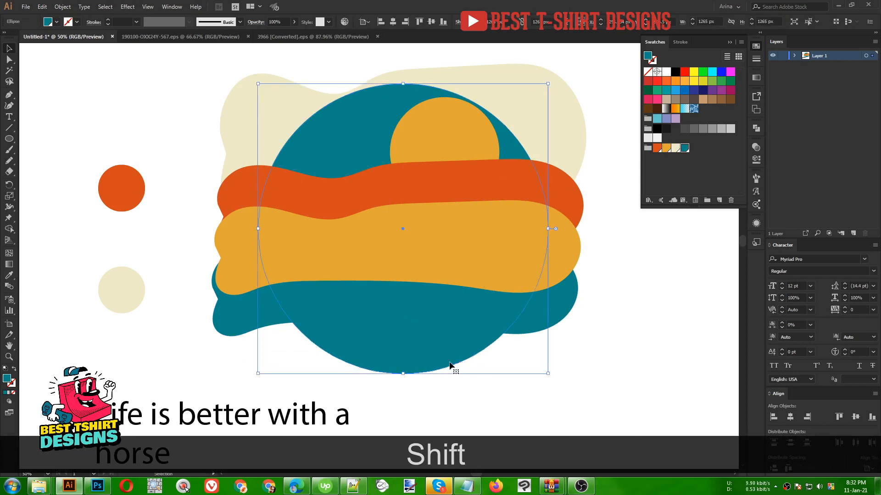
Step: Nudge the yellow sun circle slightly to the left within the teal circle
{"action": "left_click", "coordinate": [450, 114]}
{"action": "key", "text": "Left"}
{"action": "key", "text": "Left"}
{"action": "key", "text": "Left"}
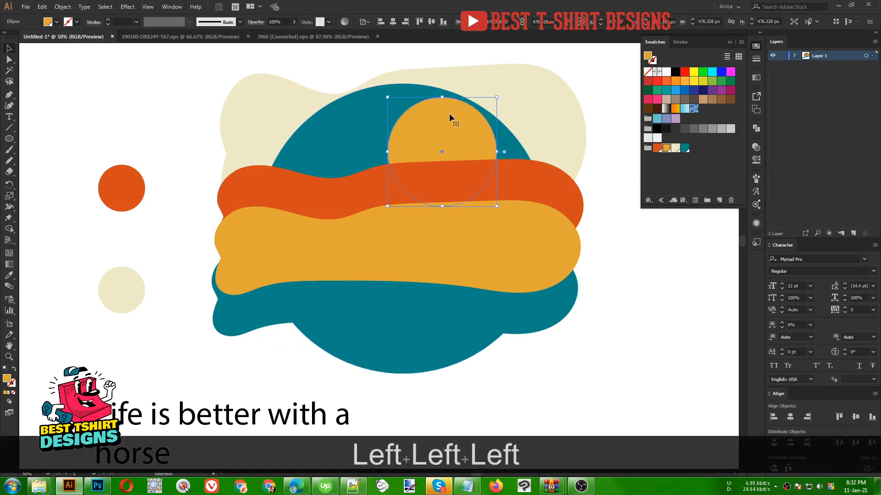
{"action": "key", "text": "Left"}
{"action": "key", "text": "Left"}
{"action": "key", "text": "Left"}
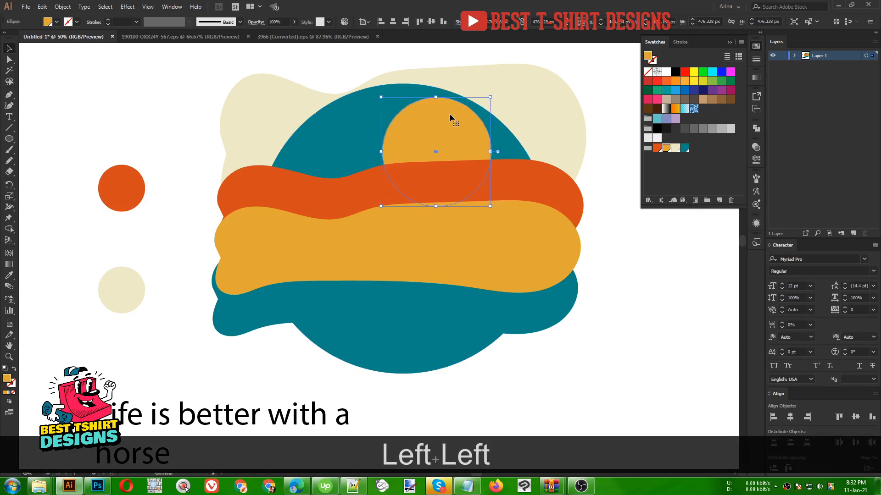
{"action": "key", "text": "a"}
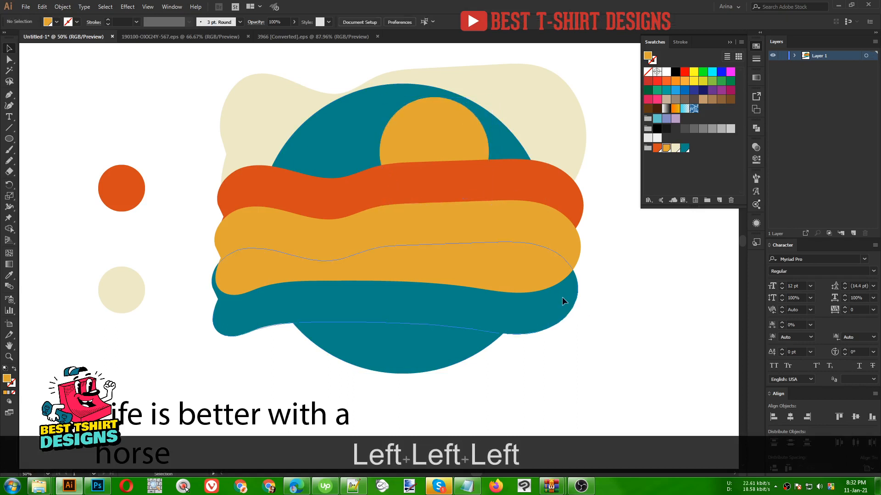
Step: Bring the teal blob in front of the other shapes and nudge it slightly downward
{"action": "left_click", "coordinate": [563, 298]}
{"action": "key", "text": "ctrl+x"}
{"action": "key", "text": "ctrl+f"}
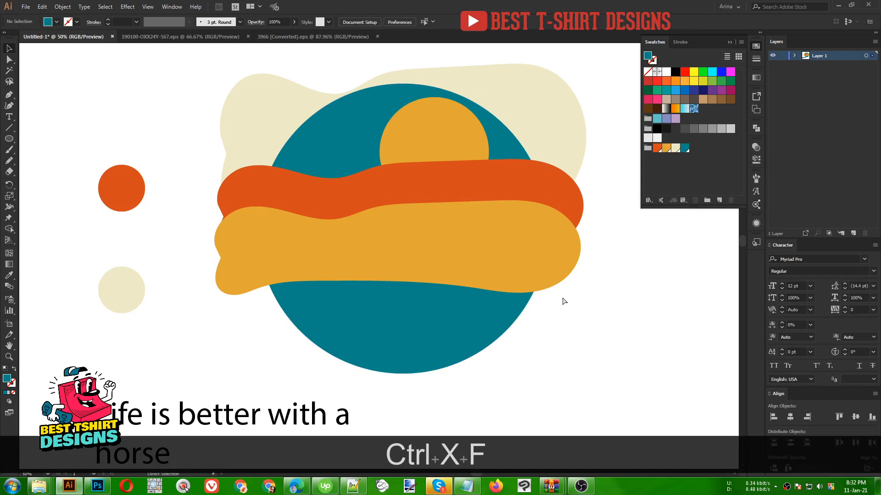
{"action": "key", "text": "Down"}
{"action": "key", "text": "Down"}
{"action": "key", "text": "Down"}
{"action": "key", "text": "Down"}
{"action": "key", "text": "Down"}
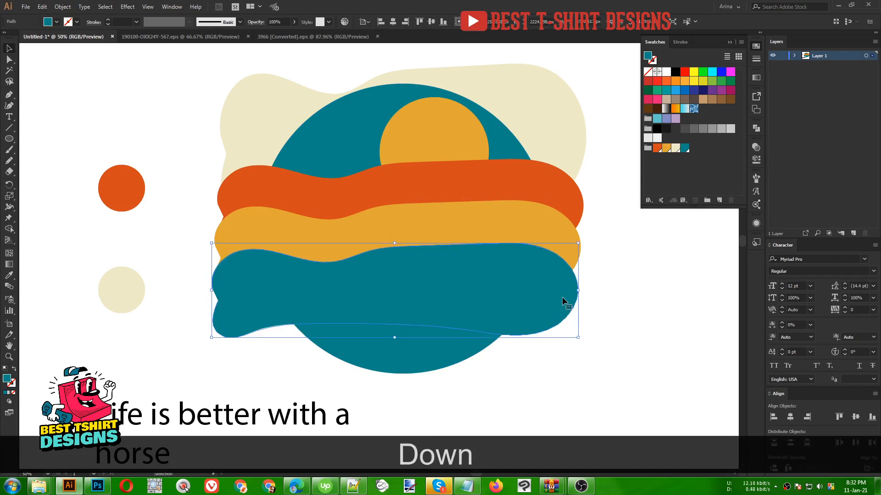
{"action": "left_click", "coordinate": [631, 293]}
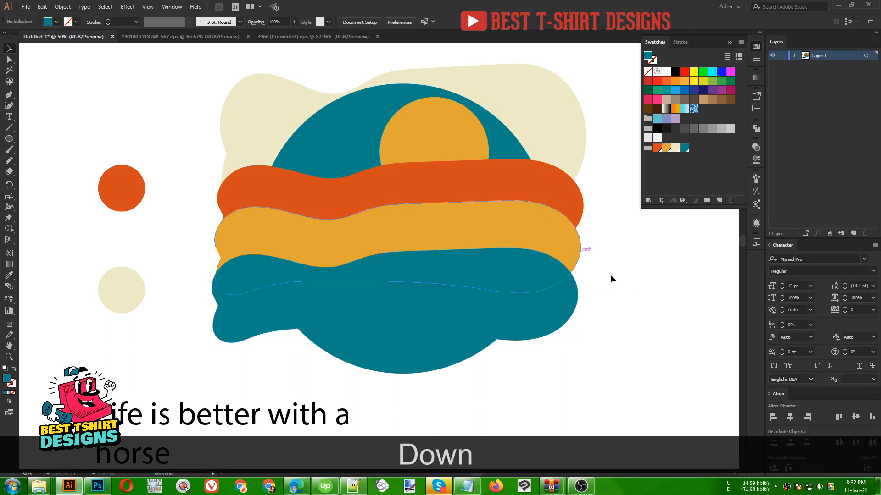
Step: Bring the big teal circle in front of all the blobs and the sun
{"action": "left_click", "coordinate": [332, 125]}
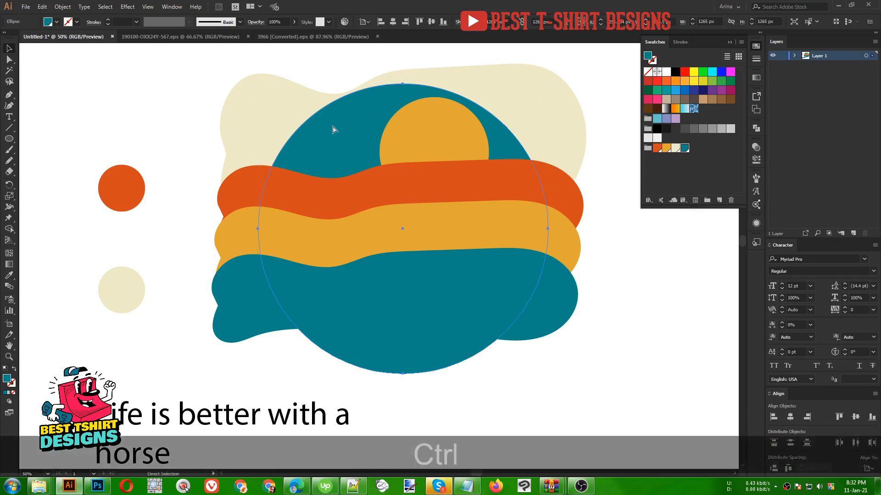
{"action": "key", "text": "ctrl+x"}
{"action": "key", "text": "ctrl+f"}
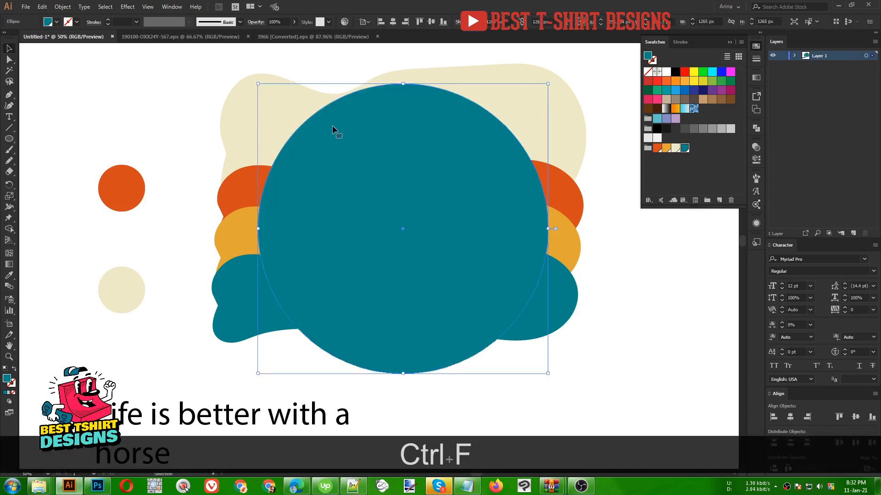
Step: Copy the big teal circle, then crop all the blobs and the sun to it with Pathfinder Crop
{"action": "mouse_move", "coordinate": [325, 63]}
{"action": "left_mouse_down"}
{"action": "mouse_move", "coordinate": [428, 261]}
{"action": "mouse_move", "coordinate": [518, 385]}
{"action": "left_mouse_up"}
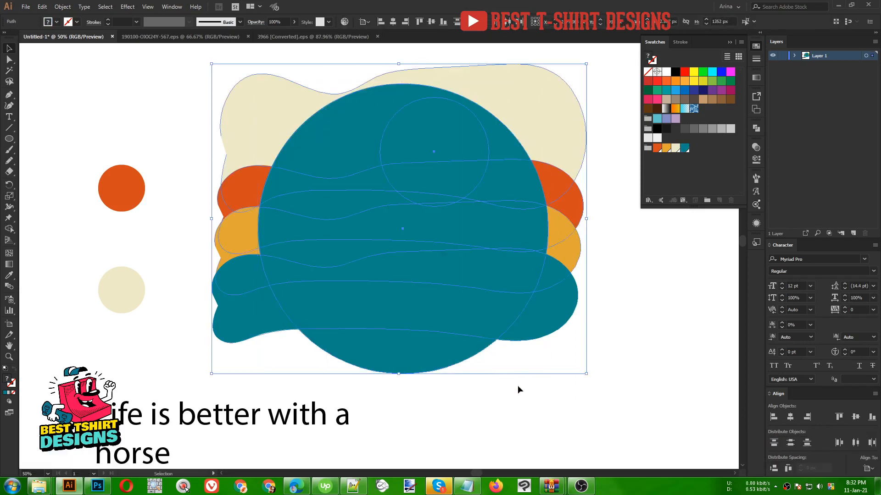
{"action": "left_click", "coordinate": [758, 128]}
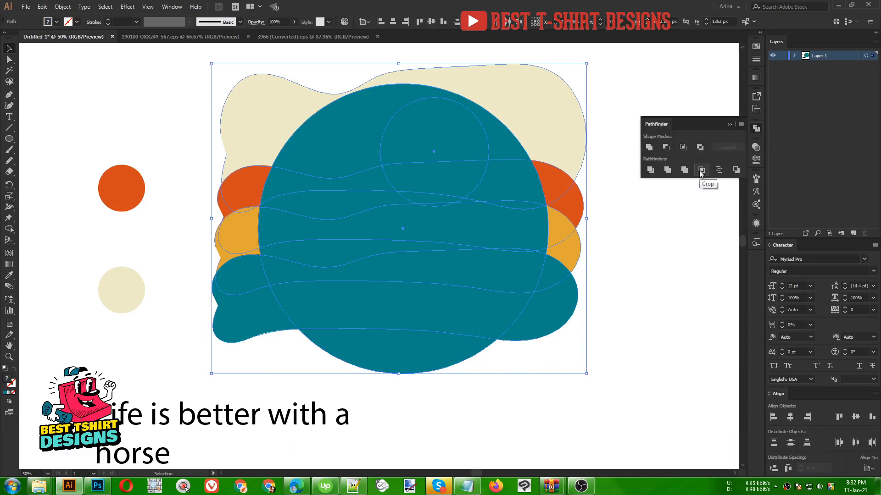
{"action": "left_click", "coordinate": [678, 295]}
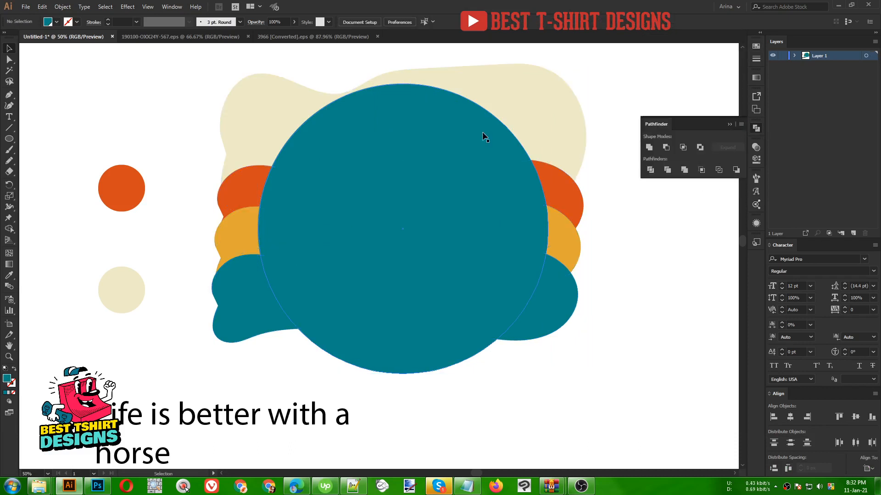
{"action": "left_click", "coordinate": [397, 112]}
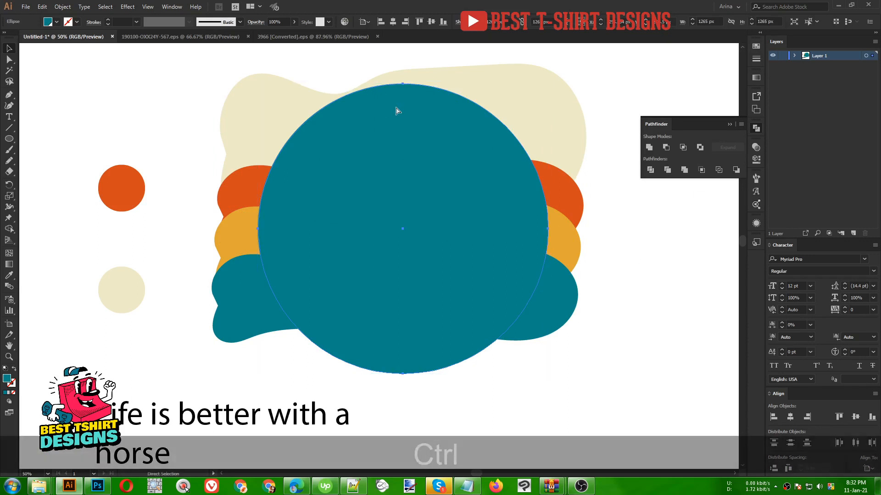
{"action": "key", "text": "ctrl+c"}
{"action": "left_click_drag", "start_coordinate": [325, 67], "coordinate": [539, 387]}
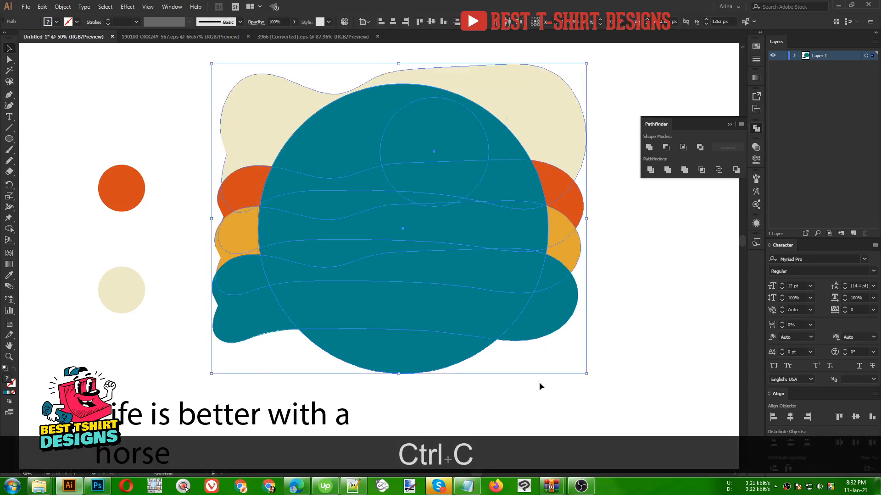
{"action": "left_click", "coordinate": [702, 170]}
{"action": "left_click", "coordinate": [655, 280]}
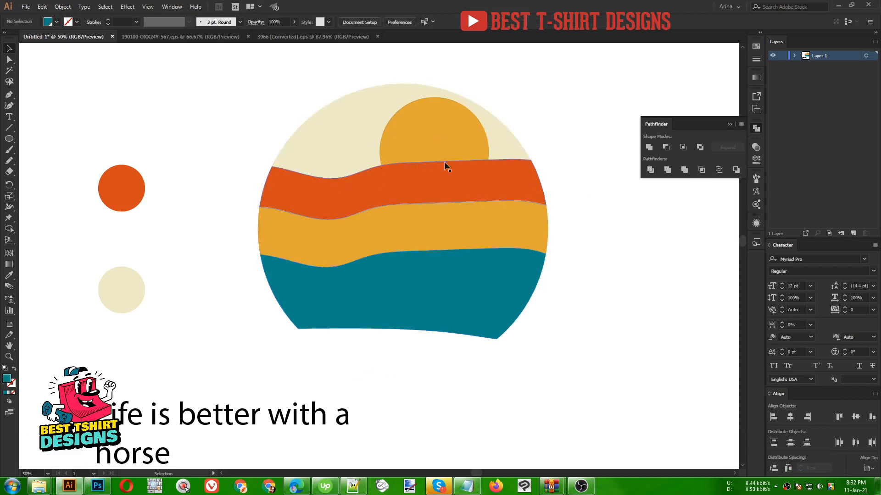
Step: Paste the copied teal circle in front of the cropped landscape and swap its fill and stroke to make a teal outline
{"action": "key", "text": "ctrl+f"}
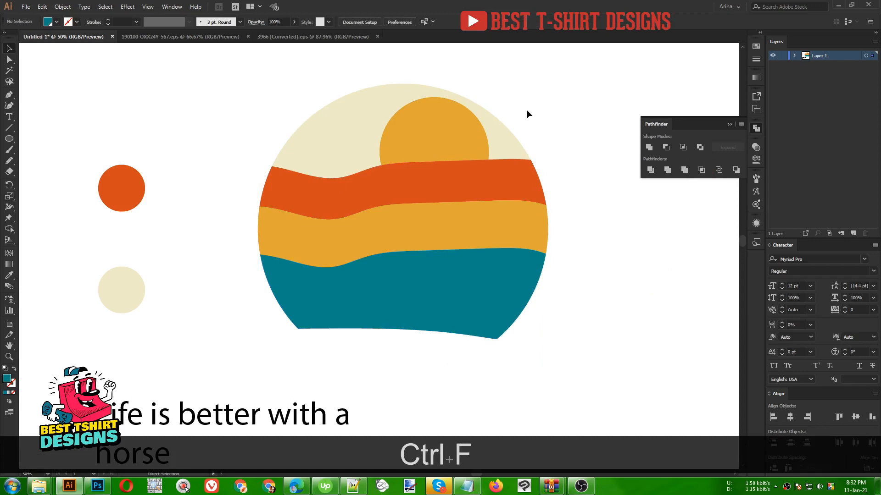
{"action": "key", "text": "shift"}
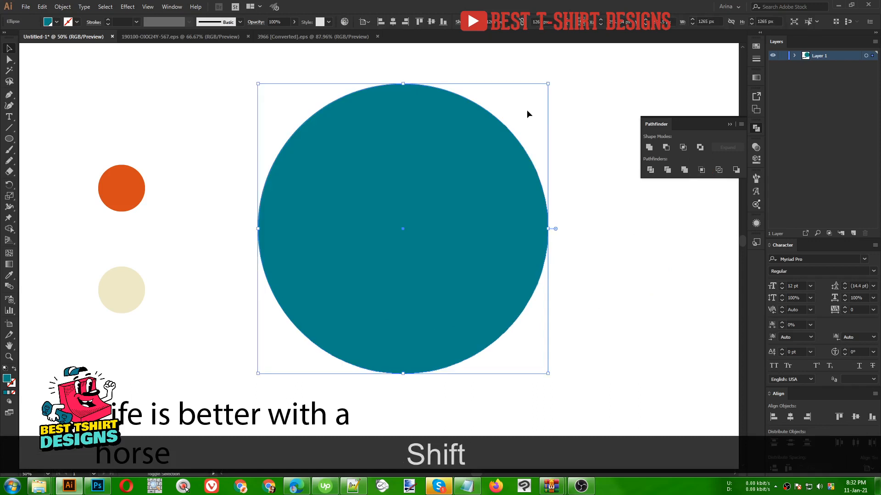
{"action": "key", "text": "shift+x"}
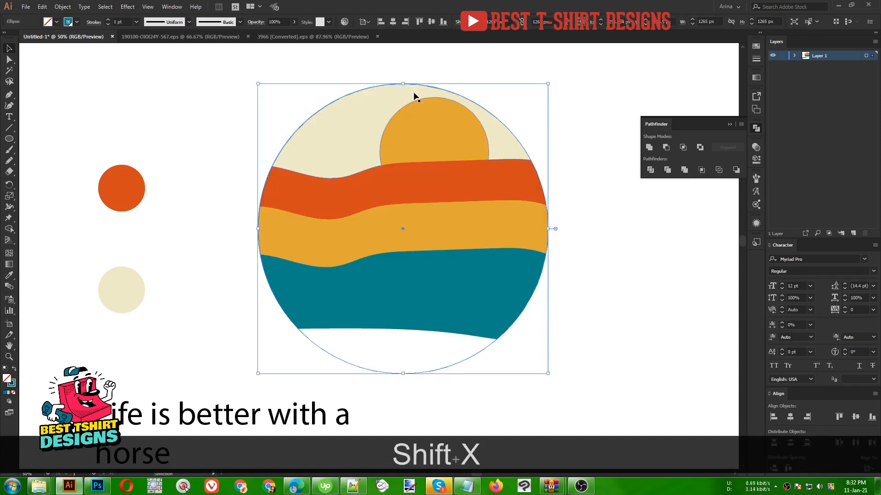
Step: Enlarge the outline circle from its centre to about 1323 px and set its stroke to 20 pt
{"action": "left_click_drag", "start_coordinate": [403, 83], "coordinate": [403, 77]}
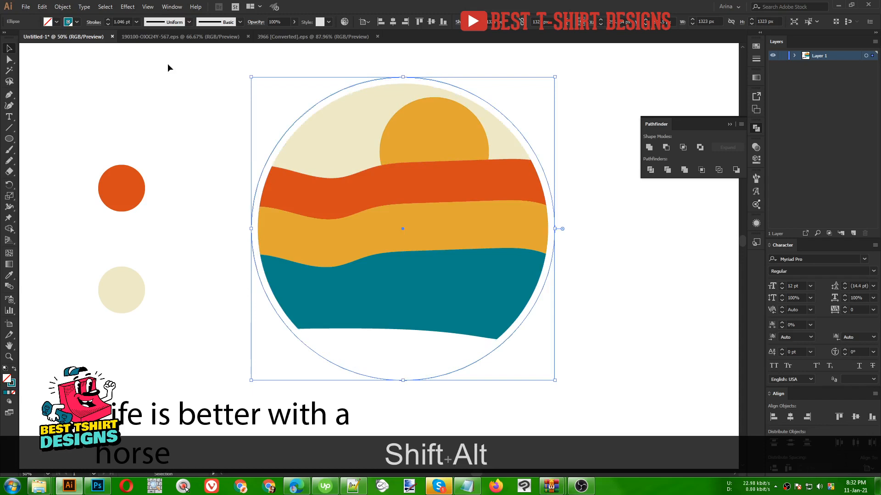
{"action": "scroll", "coordinate": [117, 21], "scroll_direction": "up", "scroll_amount": 2}
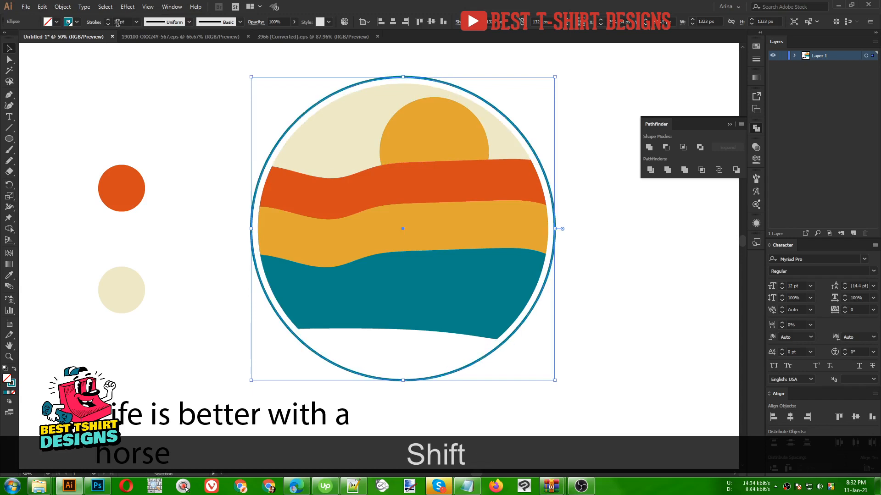
{"action": "left_click", "coordinate": [182, 126]}
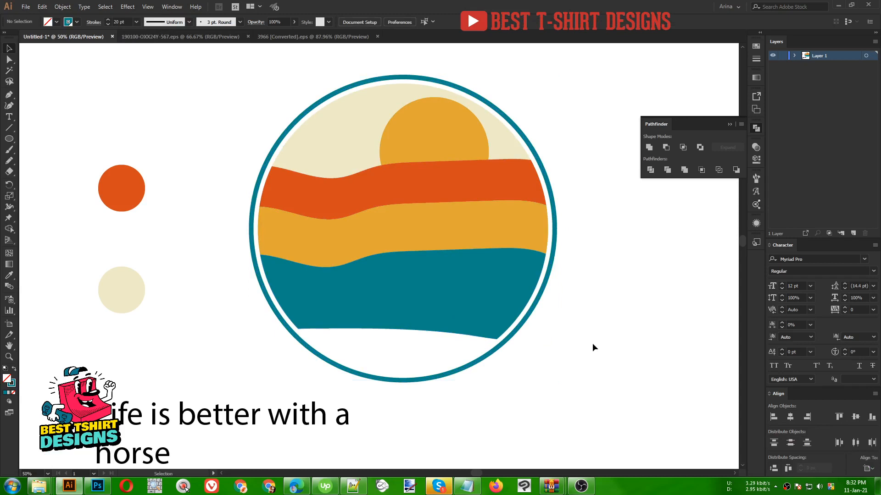
Step: From 3966 [Converted].eps, copy the tall rock, the left agave, the pink-flowered cactus on the right and the larger grass tuft, and return to Untitled-1
{"action": "left_click", "coordinate": [313, 36]}
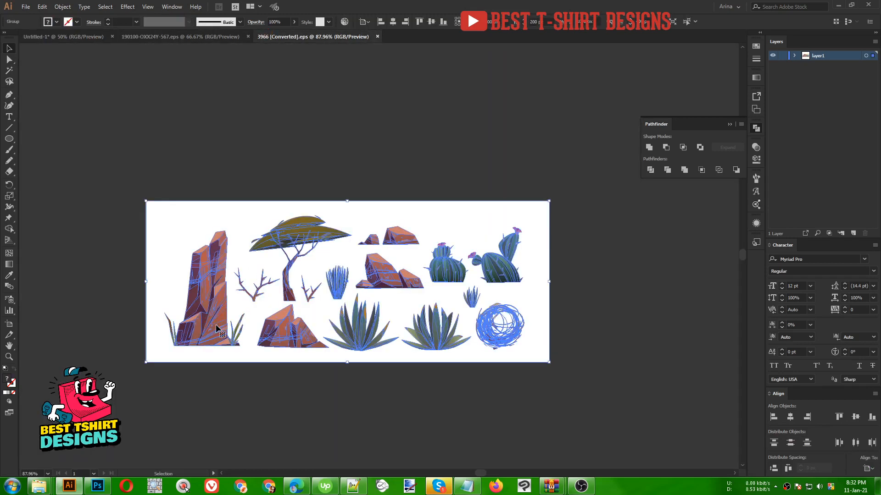
{"action": "double_click", "coordinate": [216, 328]}
{"action": "double_click", "coordinate": [217, 328]}
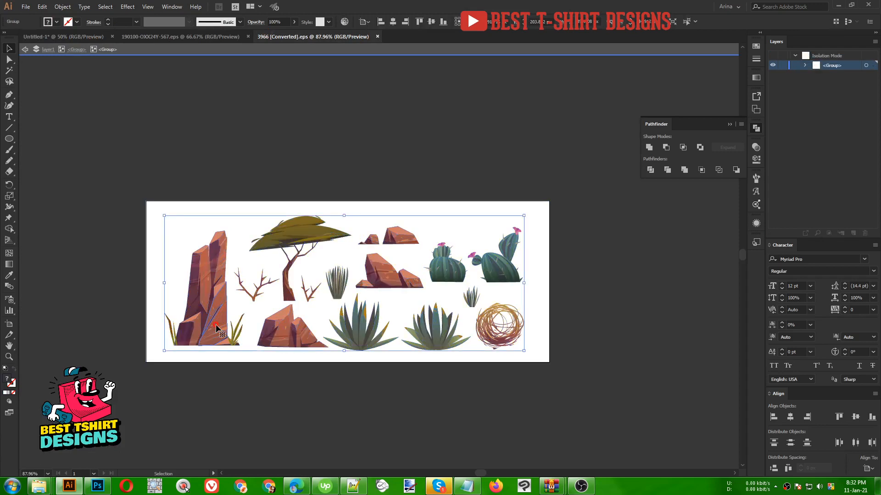
{"action": "left_click", "coordinate": [349, 325], "text": "shift"}
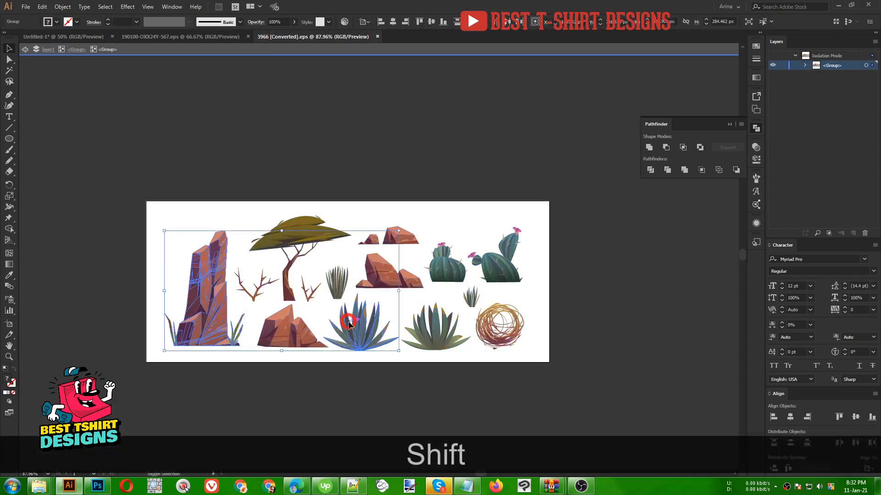
{"action": "left_click", "coordinate": [496, 274], "text": "shift"}
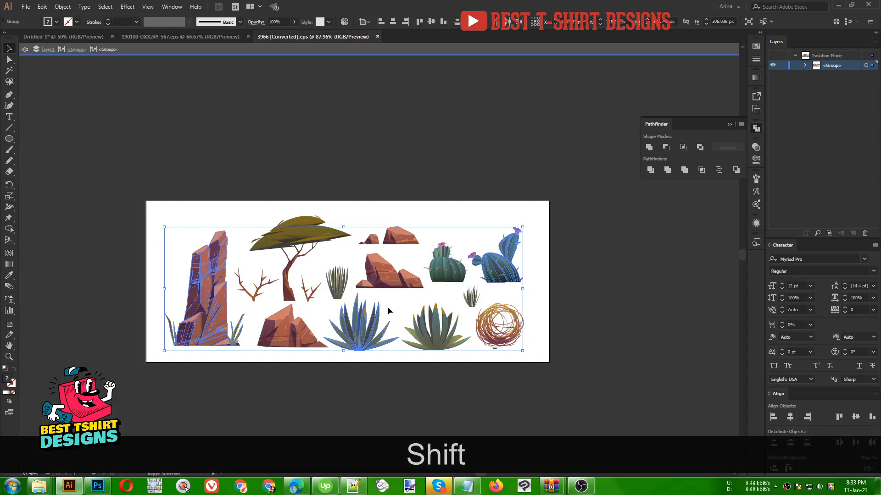
{"action": "left_click", "coordinate": [338, 292], "text": "shift"}
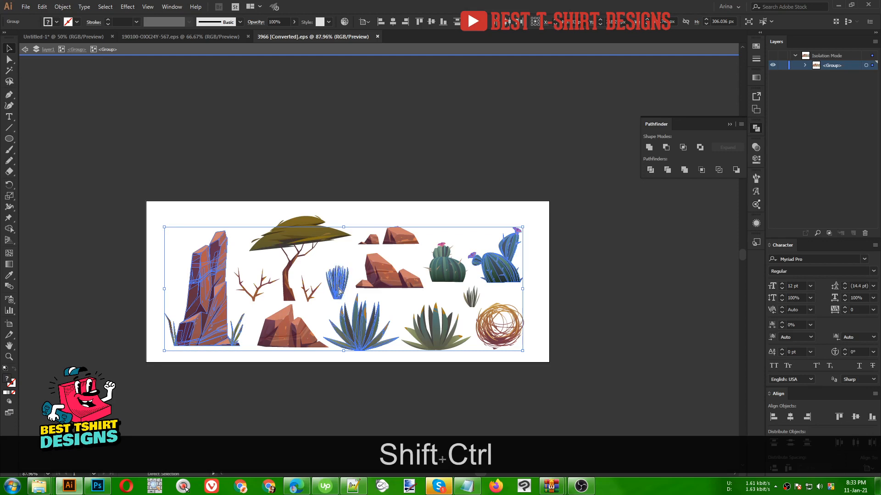
{"action": "key", "text": "ctrl+shift+c"}
{"action": "left_click", "coordinate": [63, 36]}
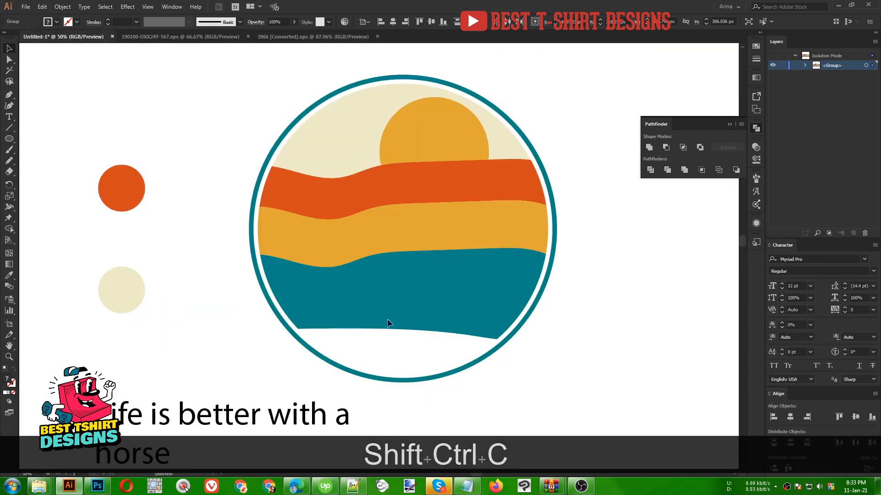
Step: Paste the copied desert elements and place them in the empty area below and to the right of the circle
{"action": "key", "text": "ctrl+v"}
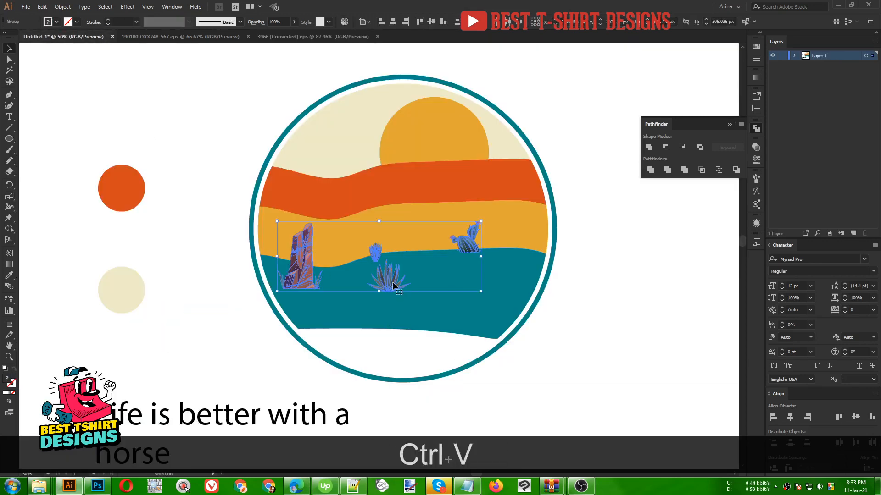
{"action": "left_click_drag", "start_coordinate": [392, 281], "coordinate": [591, 432]}
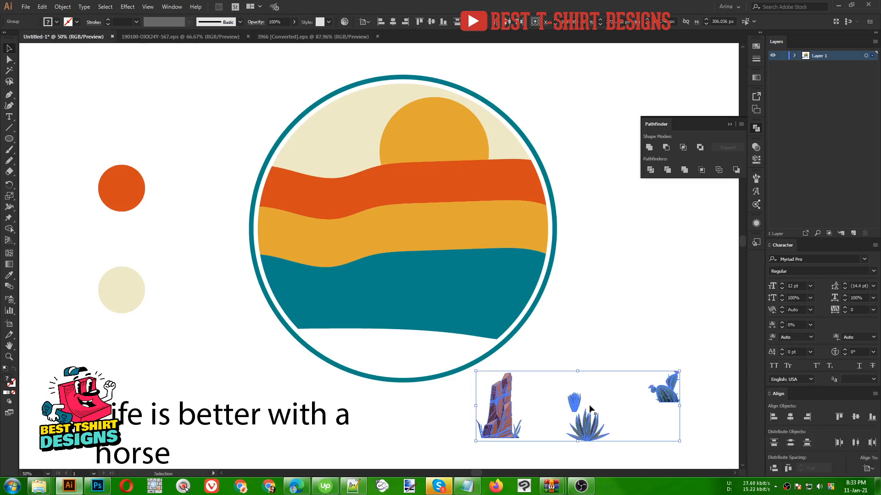
{"action": "scroll", "coordinate": [590, 408], "scroll_direction": "down", "scroll_amount": 3}
Step: Fill the pasted rock, agave, cactus and grass tuft with solid black
{"action": "left_click", "coordinate": [579, 246]}
{"action": "left_click_drag", "start_coordinate": [448, 338], "coordinate": [710, 405]}
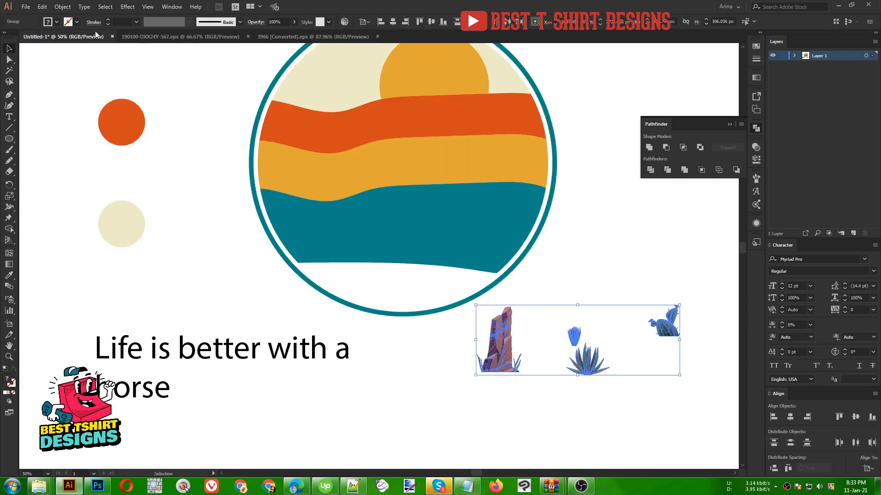
{"action": "left_click", "coordinate": [57, 22]}
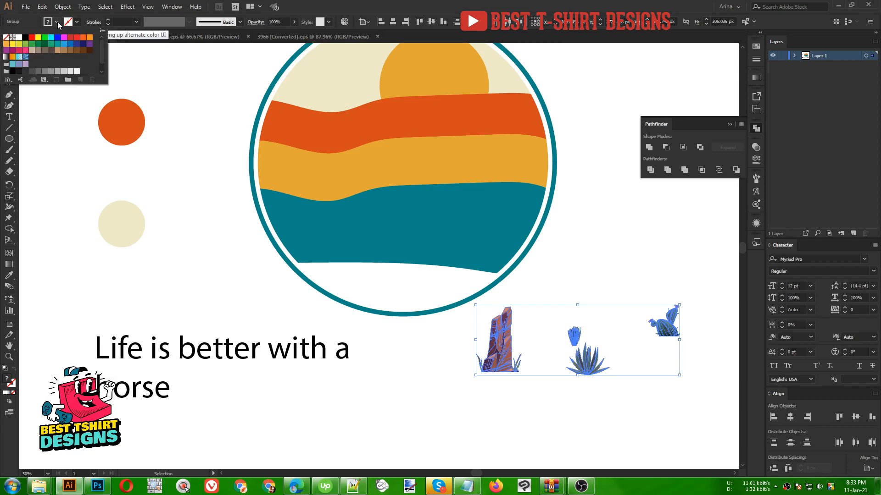
{"action": "left_click", "coordinate": [25, 37]}
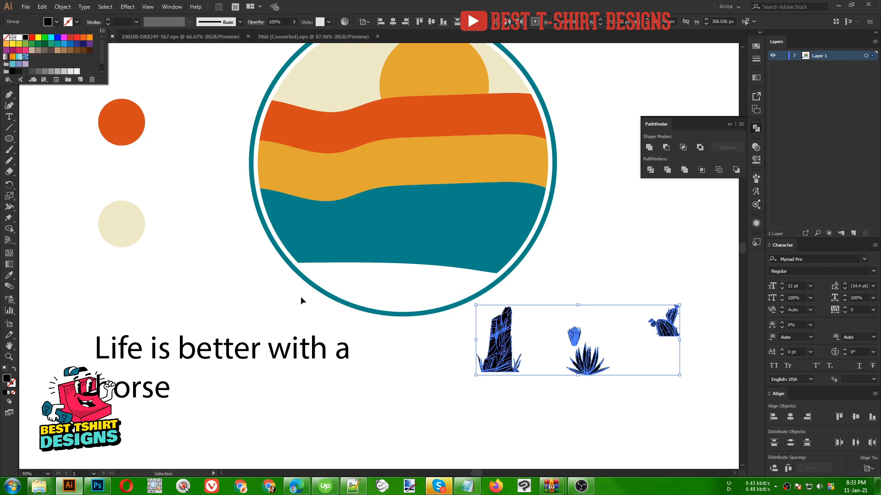
{"action": "left_click", "coordinate": [538, 406]}
{"action": "left_click", "coordinate": [537, 406]}
Step: Add an opacity mask to the cropped landscape group with Clip turned off
{"action": "scroll", "coordinate": [528, 266], "scroll_direction": "up", "scroll_amount": 2}
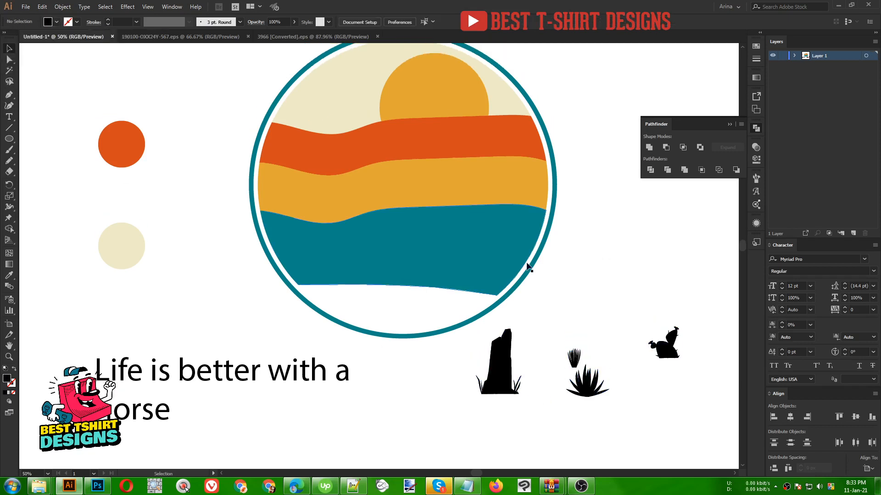
{"action": "left_click", "coordinate": [448, 248]}
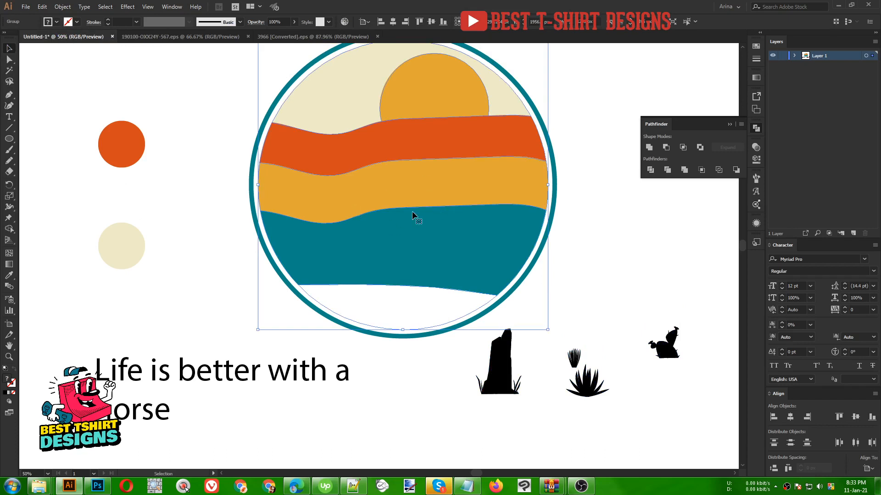
{"action": "left_click", "coordinate": [755, 148]}
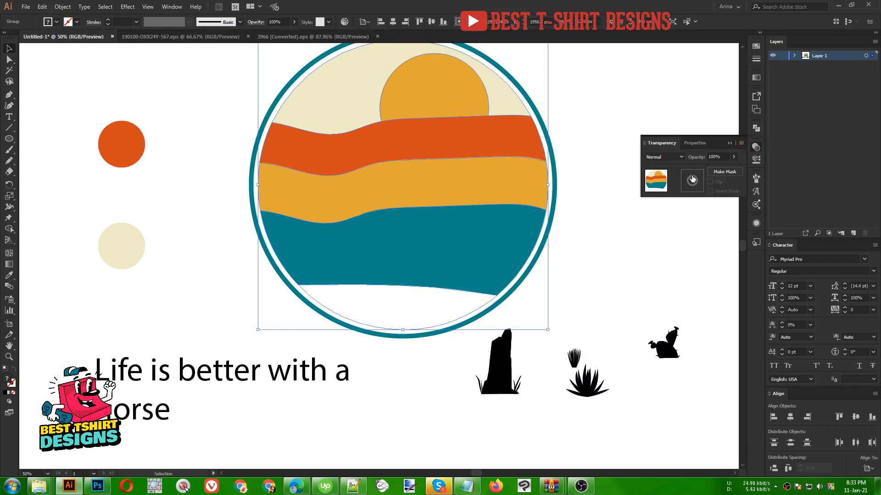
{"action": "left_click", "coordinate": [692, 179]}
{"action": "left_click", "coordinate": [710, 182]}
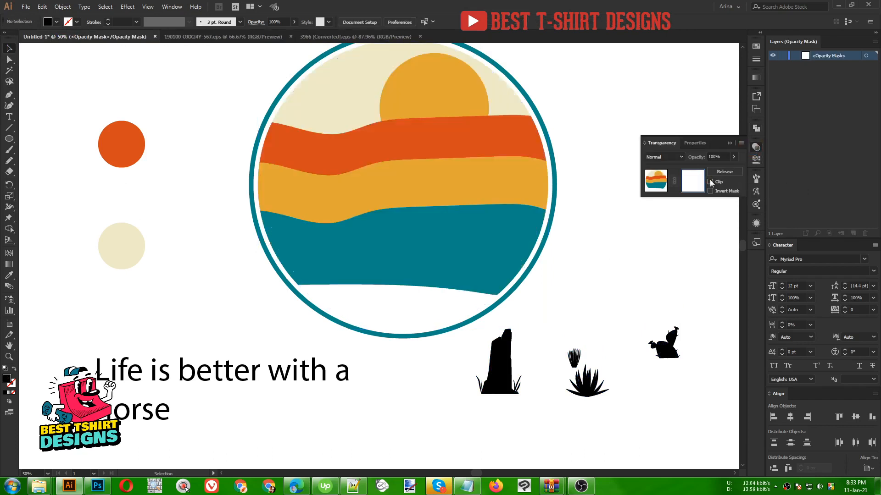
{"action": "left_click_drag", "start_coordinate": [609, 193], "coordinate": [545, 207]}
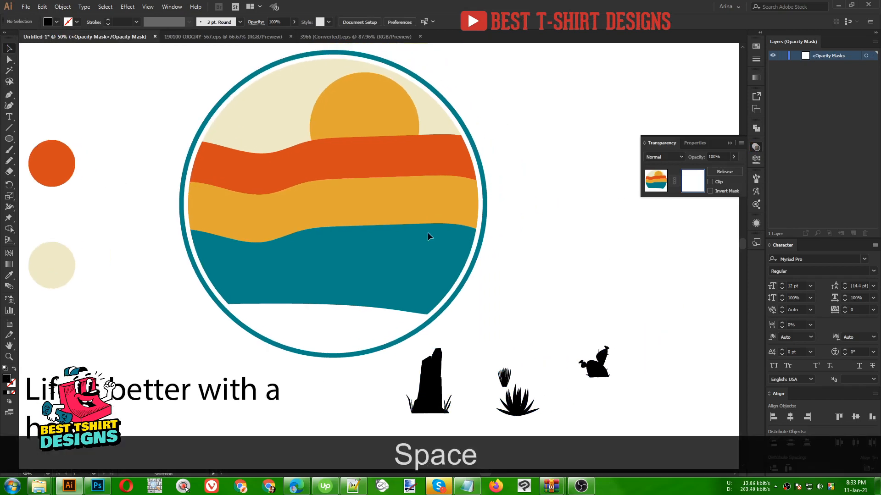
Step: Try masking the landscape's lower edge with a freehand Pencil shape across the circle's base, and undo it
{"action": "key", "text": "n"}
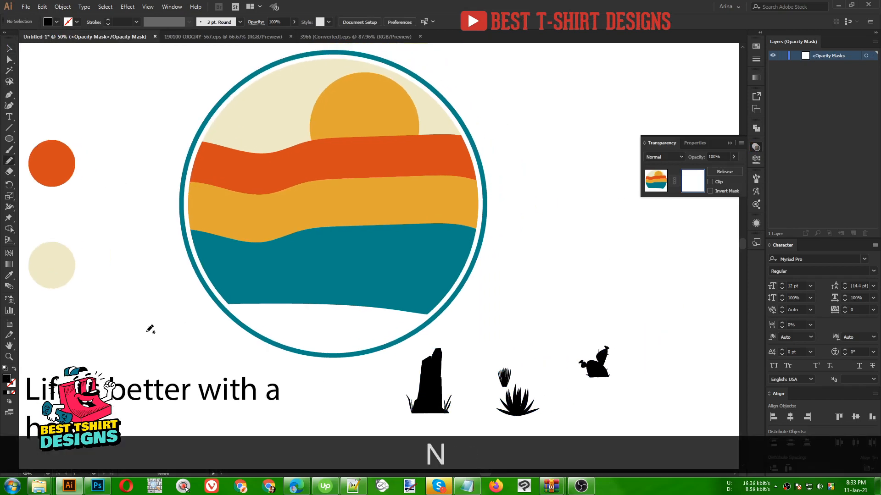
{"action": "mouse_move", "coordinate": [169, 315]}
{"action": "left_mouse_down"}
{"action": "mouse_move", "coordinate": [261, 293]}
{"action": "mouse_move", "coordinate": [331, 291]}
{"action": "mouse_move", "coordinate": [486, 305]}
{"action": "mouse_move", "coordinate": [467, 341]}
{"action": "mouse_move", "coordinate": [379, 371]}
{"action": "mouse_move", "coordinate": [265, 371]}
{"action": "mouse_move", "coordinate": [155, 338]}
{"action": "mouse_move", "coordinate": [159, 317]}
{"action": "left_mouse_up"}
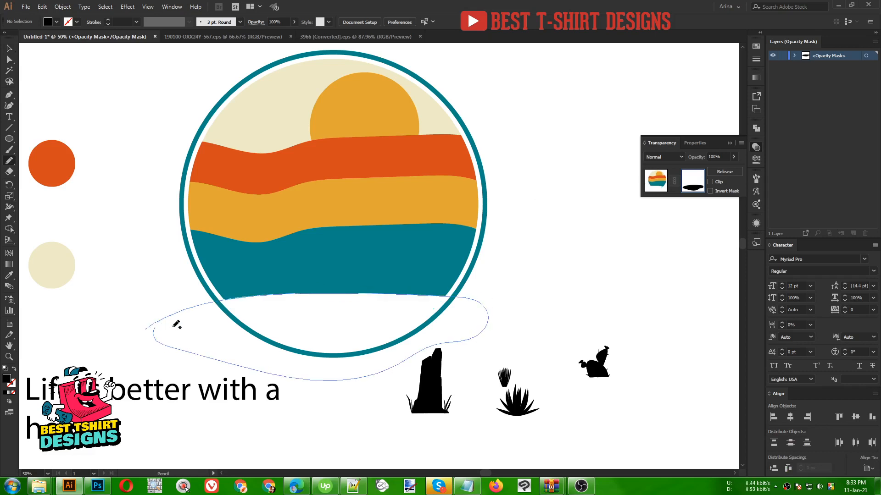
{"action": "key", "text": "ctrl+z"}
{"action": "key", "text": "v"}
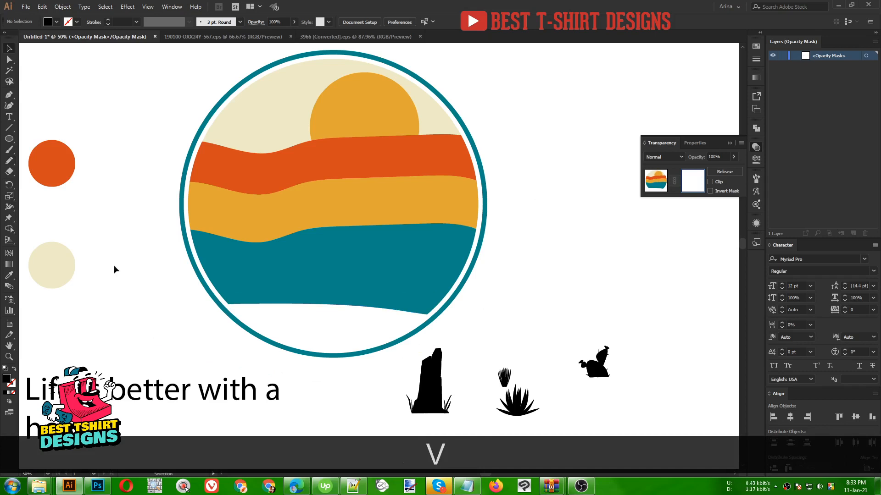
Step: Try a black Pencil shape with a strongly wavy upper edge across the landscape's base, and delete it
{"action": "double_click", "coordinate": [8, 161]}
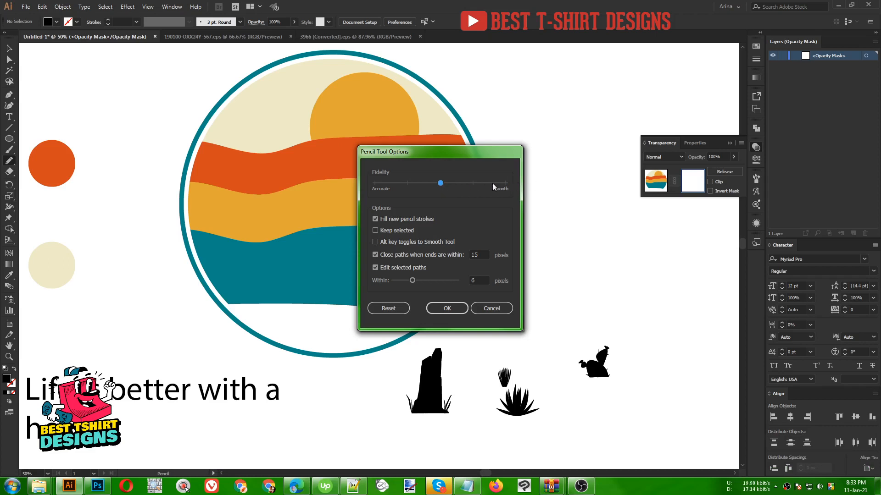
{"action": "left_click", "coordinate": [447, 308]}
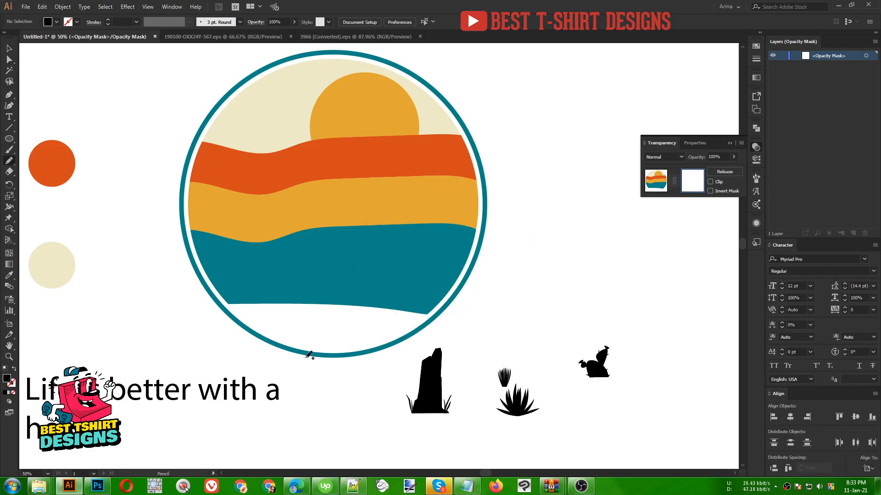
{"action": "mouse_move", "coordinate": [175, 318]}
{"action": "left_mouse_down"}
{"action": "mouse_move", "coordinate": [191, 300]}
{"action": "mouse_move", "coordinate": [216, 300]}
{"action": "left_mouse_up"}
{"action": "mouse_move", "coordinate": [310, 288]}
{"action": "left_mouse_down"}
{"action": "mouse_move", "coordinate": [480, 306]}
{"action": "mouse_move", "coordinate": [415, 358]}
{"action": "mouse_move", "coordinate": [317, 365]}
{"action": "mouse_move", "coordinate": [180, 313]}
{"action": "left_mouse_up"}
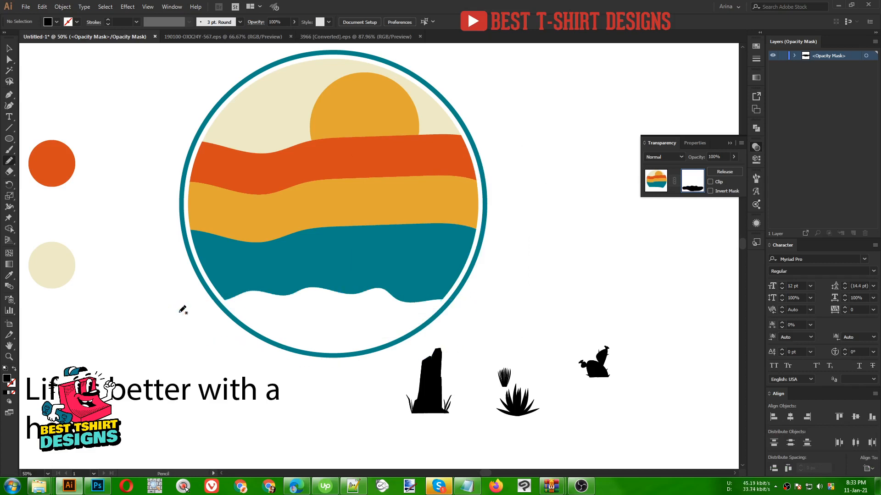
{"action": "key", "text": "v"}
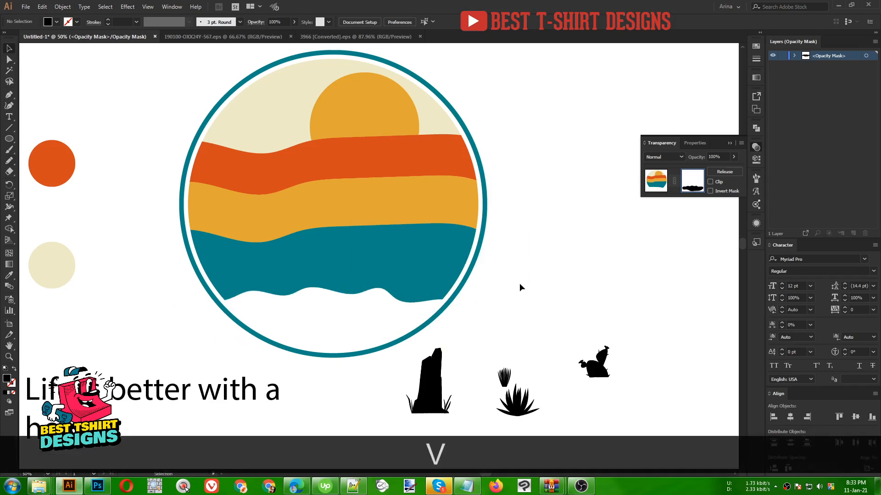
{"action": "left_click", "coordinate": [370, 309]}
{"action": "key", "text": "Delete"}
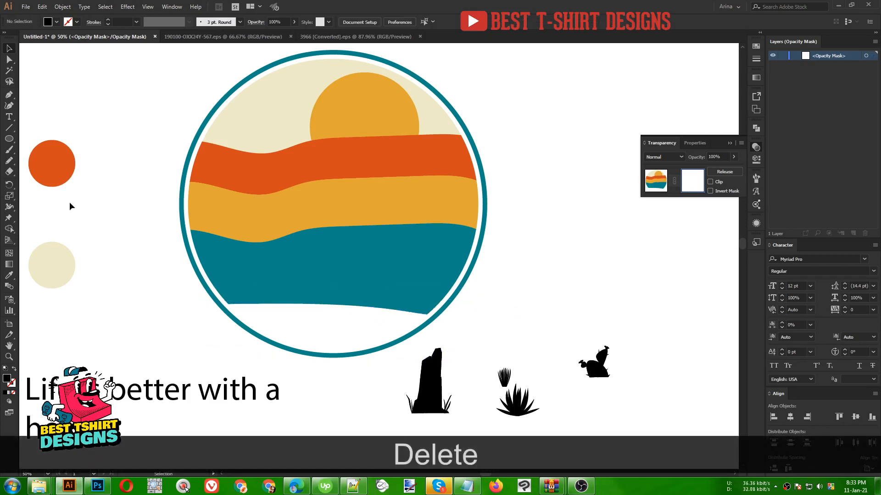
Step: Draw a closed black Pencil shape with a gently wavy upper edge across the landscape's base in the mask, and leave mask editing
{"action": "left_click", "coordinate": [8, 159]}
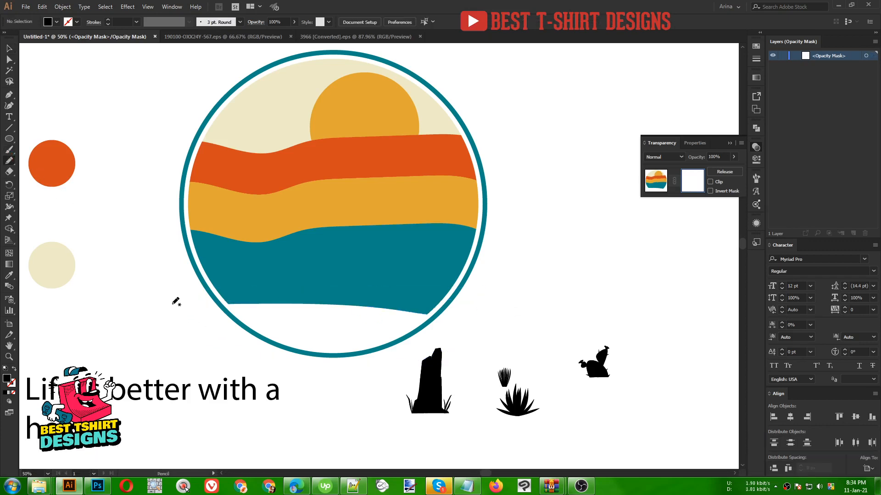
{"action": "mouse_move", "coordinate": [173, 312]}
{"action": "left_mouse_down"}
{"action": "mouse_move", "coordinate": [228, 296]}
{"action": "mouse_move", "coordinate": [328, 296]}
{"action": "left_mouse_up"}
{"action": "mouse_move", "coordinate": [387, 295]}
{"action": "left_mouse_down"}
{"action": "mouse_move", "coordinate": [485, 295]}
{"action": "mouse_move", "coordinate": [461, 338]}
{"action": "mouse_move", "coordinate": [269, 377]}
{"action": "mouse_move", "coordinate": [164, 327]}
{"action": "mouse_move", "coordinate": [221, 301]}
{"action": "left_mouse_up"}
{"action": "key", "text": "v"}
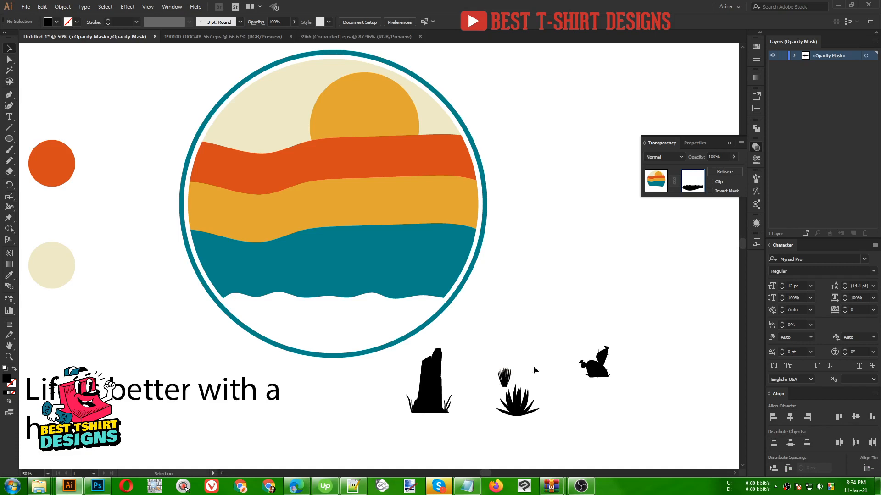
{"action": "left_click", "coordinate": [655, 182]}
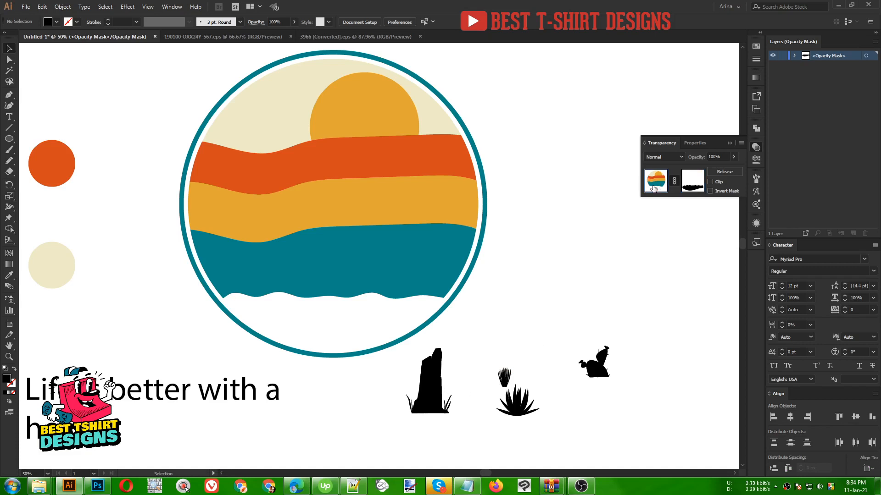
Step: Cut the black desert silhouettes and paste them into the landscape group's opacity mask
{"action": "left_click", "coordinate": [630, 304]}
{"action": "left_click_drag", "start_coordinate": [603, 419], "coordinate": [405, 345]}
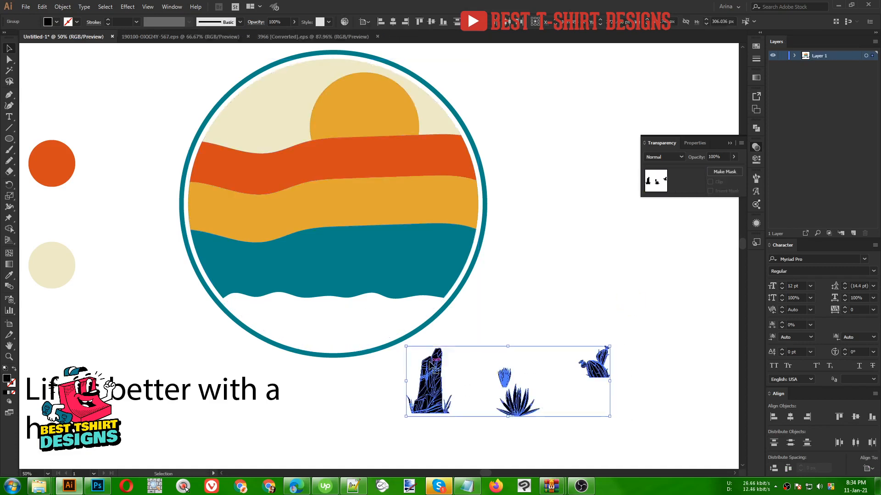
{"action": "key", "text": "ctrl+x"}
{"action": "left_click", "coordinate": [430, 247]}
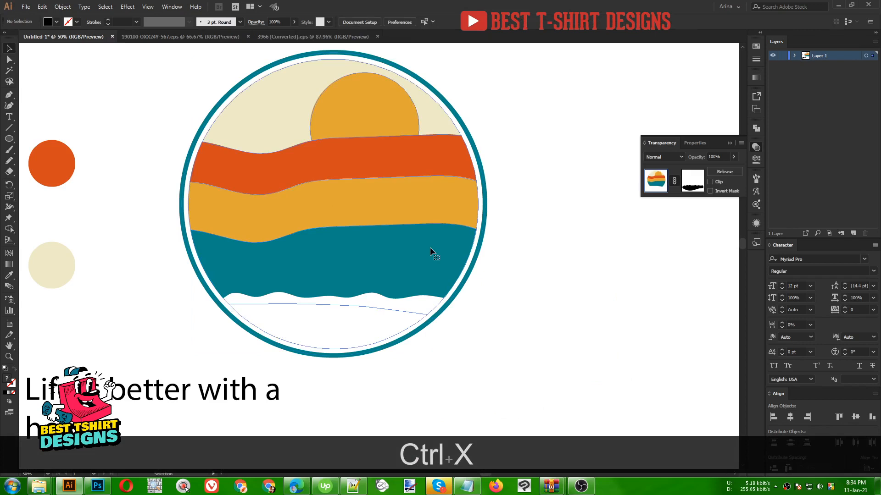
{"action": "left_click", "coordinate": [692, 181]}
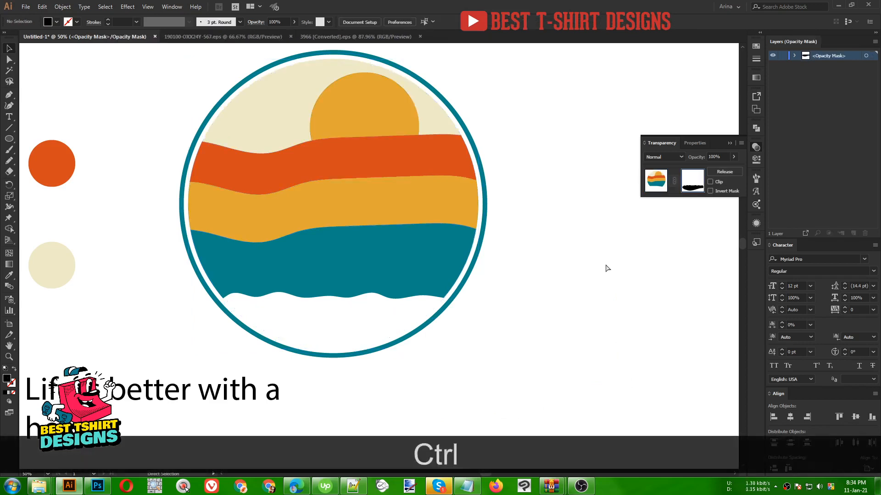
{"action": "key", "text": "ctrl+v"}
{"action": "left_click", "coordinate": [571, 293]}
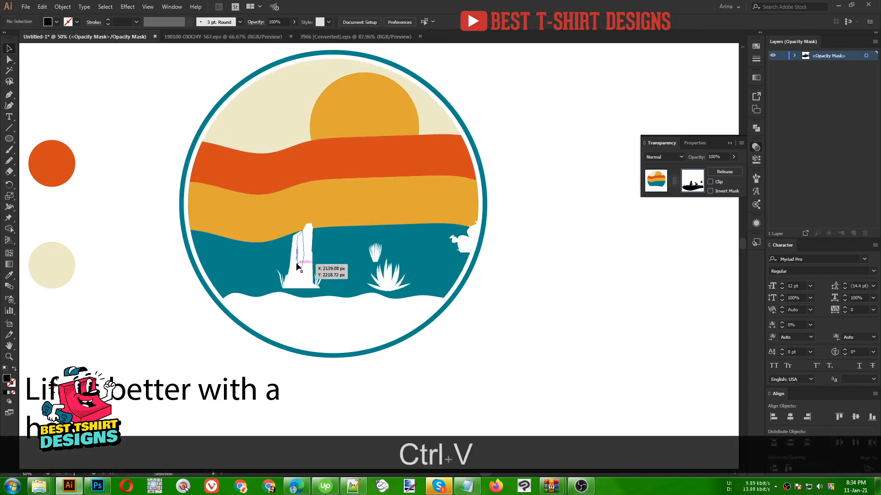
Step: Move the rock silhouette to the wavy ground's left end and the larger grass tuft onto the ground beside it
{"action": "left_click_drag", "start_coordinate": [296, 267], "coordinate": [228, 278]}
{"action": "left_click_drag", "start_coordinate": [393, 285], "coordinate": [307, 294]}
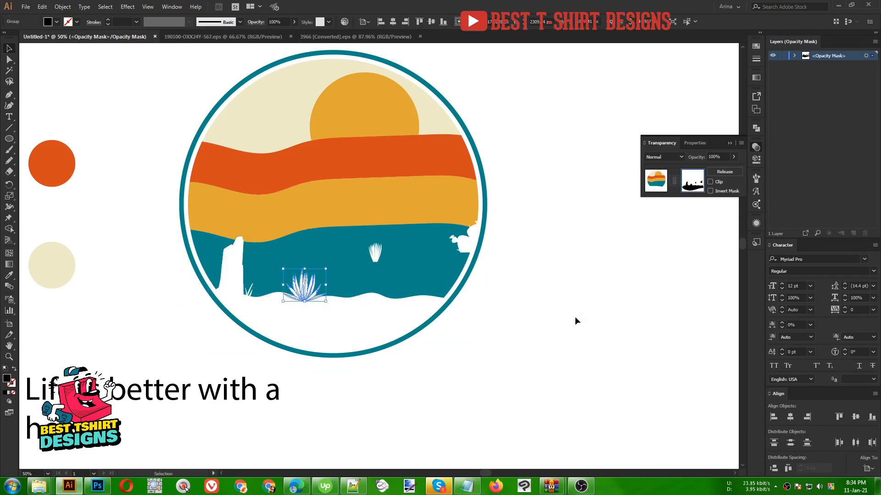
{"action": "left_click", "coordinate": [575, 317]}
Step: Place the cactus at the wavy ground's right end and the small agave on the ground just left of it
{"action": "left_click_drag", "start_coordinate": [473, 249], "coordinate": [460, 292]}
{"action": "key", "text": "shift"}
{"action": "left_click", "coordinate": [527, 295]}
{"action": "scroll", "coordinate": [330, 260], "scroll_direction": "up", "scroll_amount": 1}
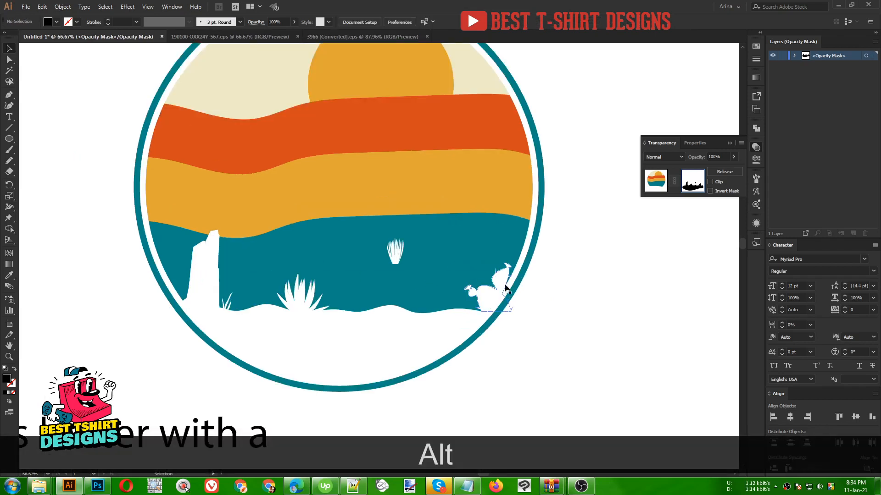
{"action": "left_click_drag", "start_coordinate": [400, 250], "coordinate": [439, 284]}
{"action": "key", "text": "shift"}
{"action": "left_click", "coordinate": [584, 329]}
{"action": "scroll", "coordinate": [374, 320], "scroll_direction": "down", "scroll_amount": 1}
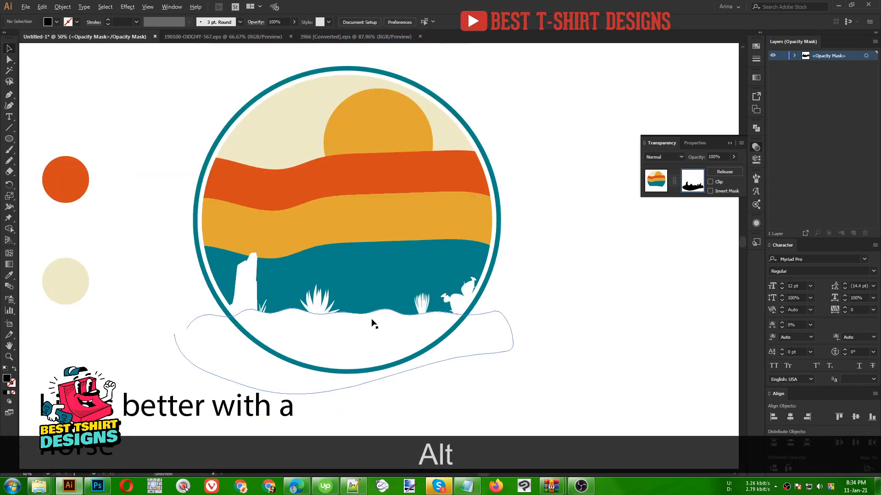
Step: Copy the large central horse rider from 190100-OXX24Y-567.eps and paste it into the opacity mask in Untitled-1
{"action": "left_click", "coordinate": [253, 40]}
{"action": "scroll", "coordinate": [373, 377], "scroll_direction": "up", "scroll_amount": 3}
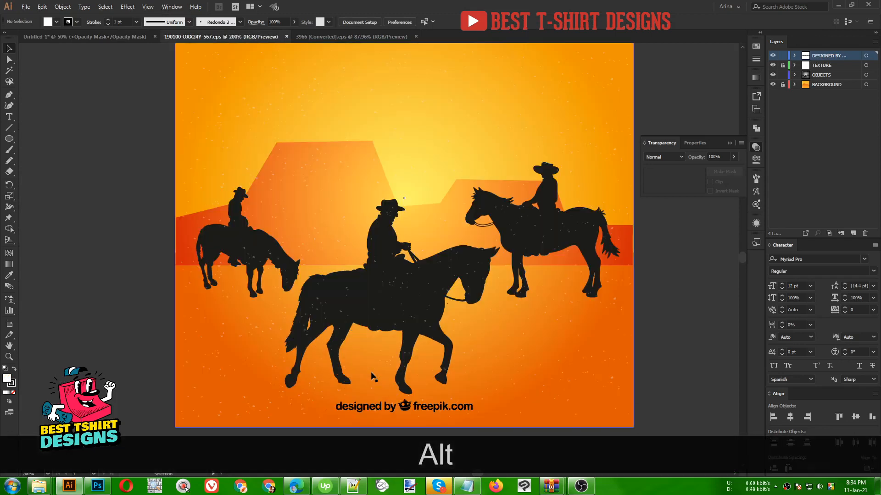
{"action": "left_click", "coordinate": [399, 293]}
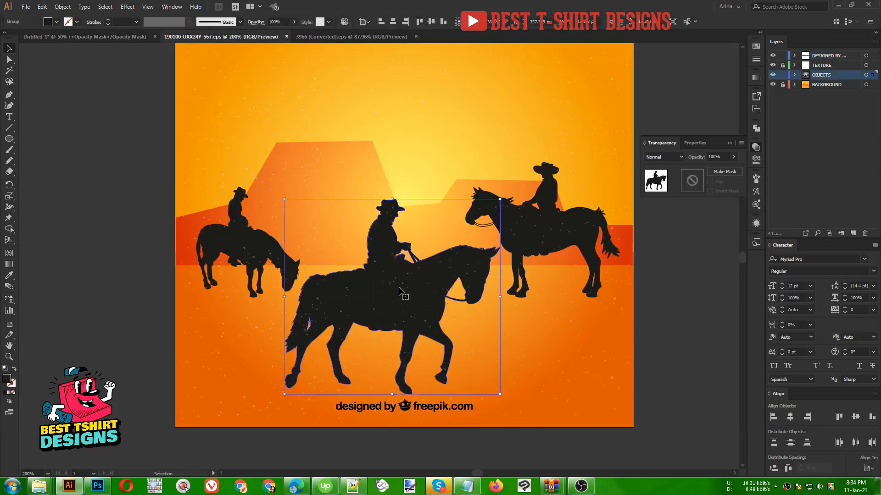
{"action": "left_click", "coordinate": [527, 238]}
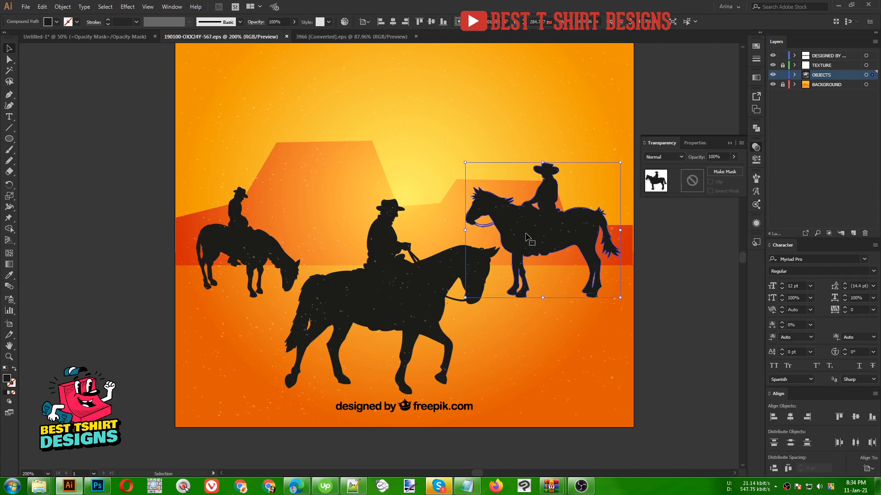
{"action": "left_click", "coordinate": [439, 282]}
{"action": "key", "text": "ctrl+c"}
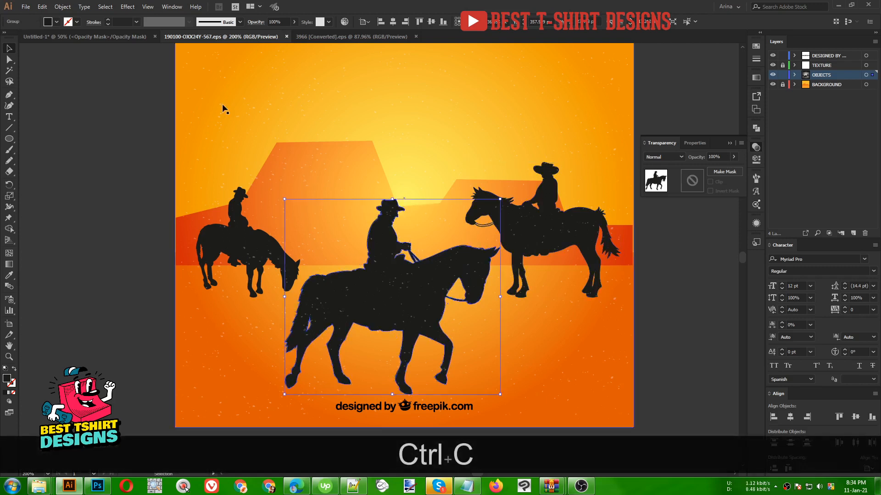
{"action": "left_click", "coordinate": [105, 37]}
{"action": "key", "text": "ctrl+v"}
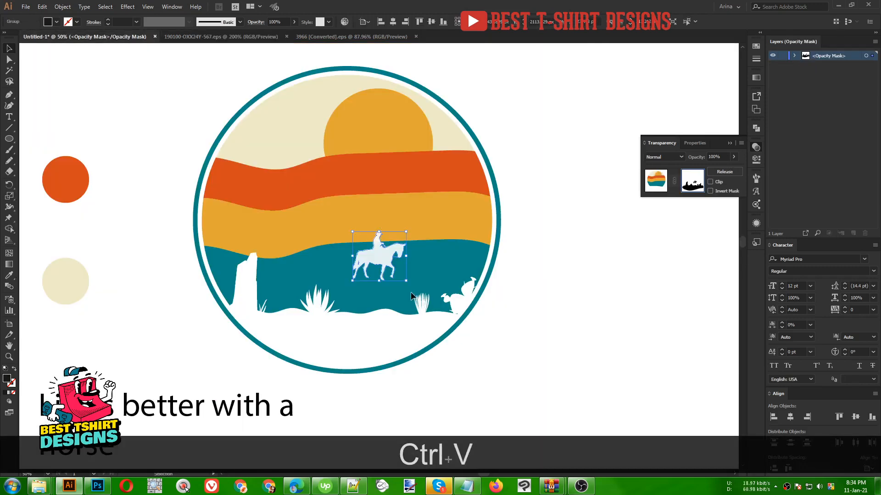
Step: Reflect the pasted horse rider across the vertical axis so it faces the rock silhouette
{"action": "right_click", "coordinate": [376, 260]}
{"action": "mouse_move", "coordinate": [454, 349]}
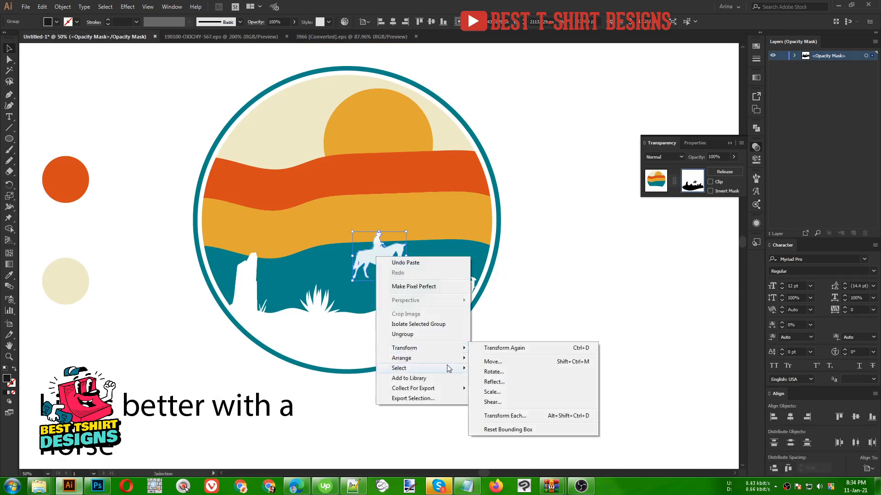
{"action": "left_click", "coordinate": [495, 382]}
{"action": "left_click", "coordinate": [436, 202]}
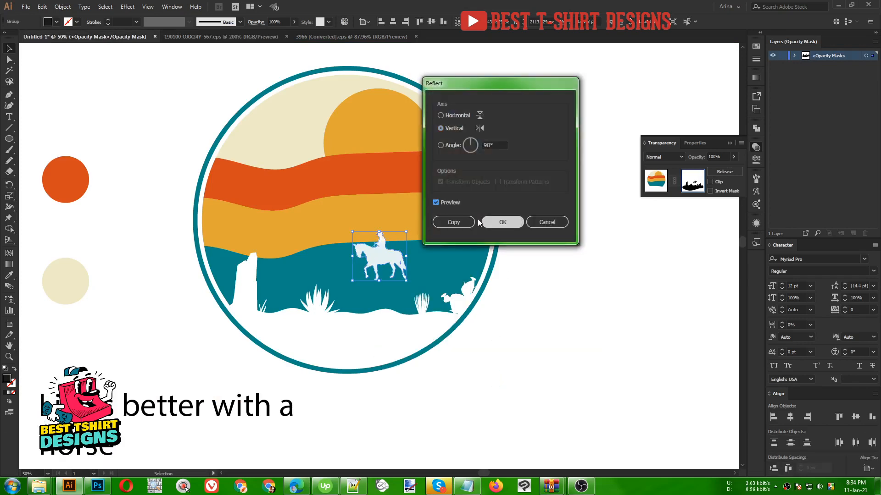
{"action": "left_click", "coordinate": [490, 222]}
Step: Fill the rider and all the desert silhouettes in the opacity mask with pure black
{"action": "left_click", "coordinate": [57, 22]}
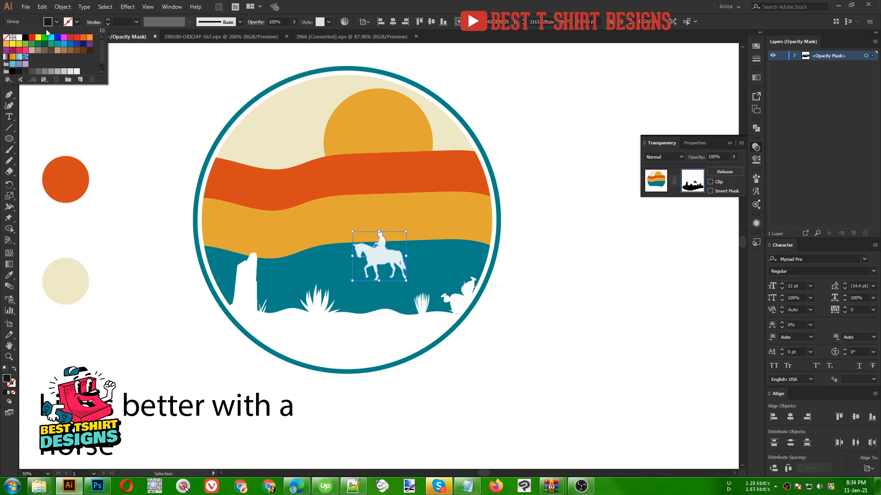
{"action": "left_click", "coordinate": [26, 37]}
{"action": "left_click", "coordinate": [183, 155]}
{"action": "left_click_drag", "start_coordinate": [159, 170], "coordinate": [560, 400]}
{"action": "left_click", "coordinate": [49, 22]}
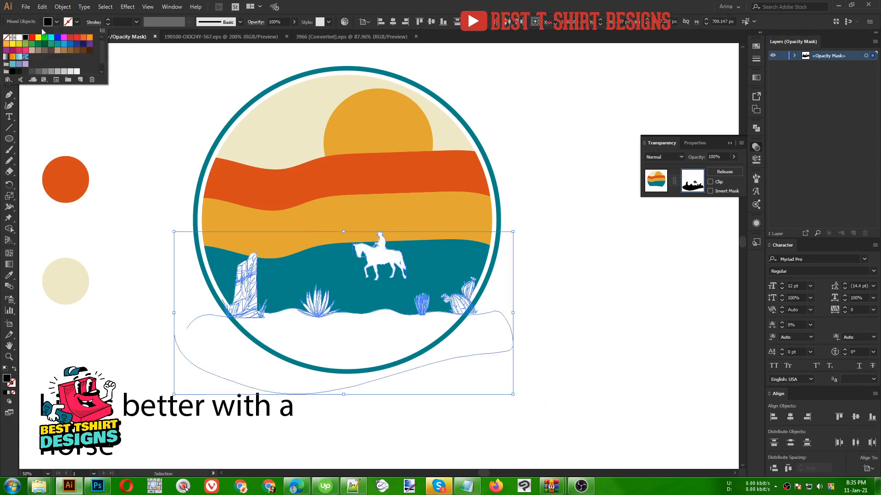
{"action": "left_click", "coordinate": [104, 120]}
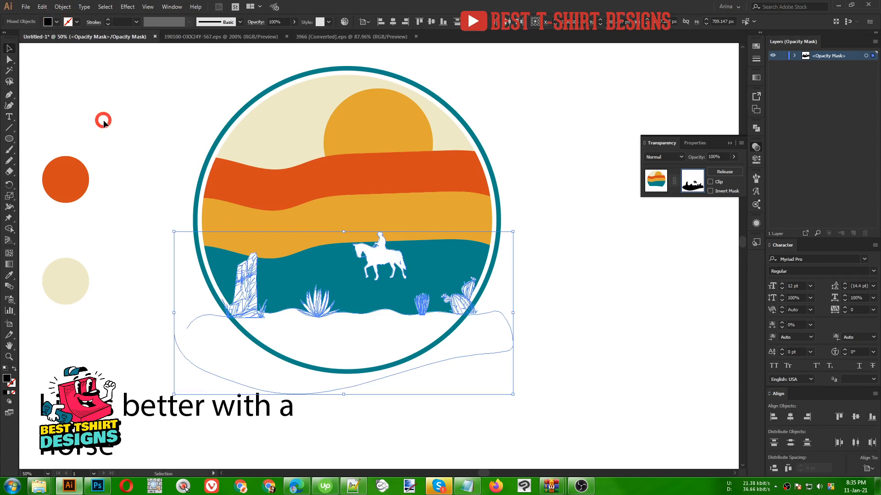
{"action": "left_click", "coordinate": [565, 311]}
Step: Enlarge the horse rider to dominate the lower centre of the landscape and lower it until the hooves sink into the wavy ground
{"action": "left_click_drag", "start_coordinate": [381, 258], "coordinate": [365, 244]}
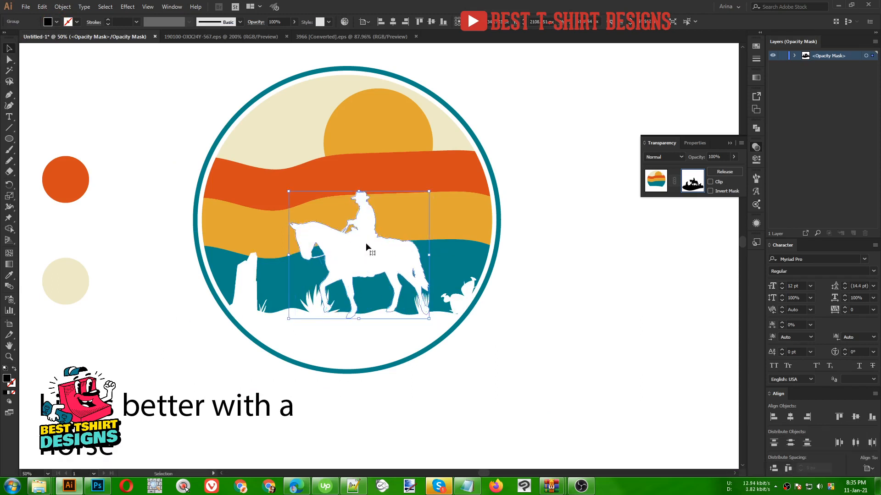
{"action": "key", "text": "Down"}
{"action": "key", "text": "Down"}
{"action": "key", "text": "Down"}
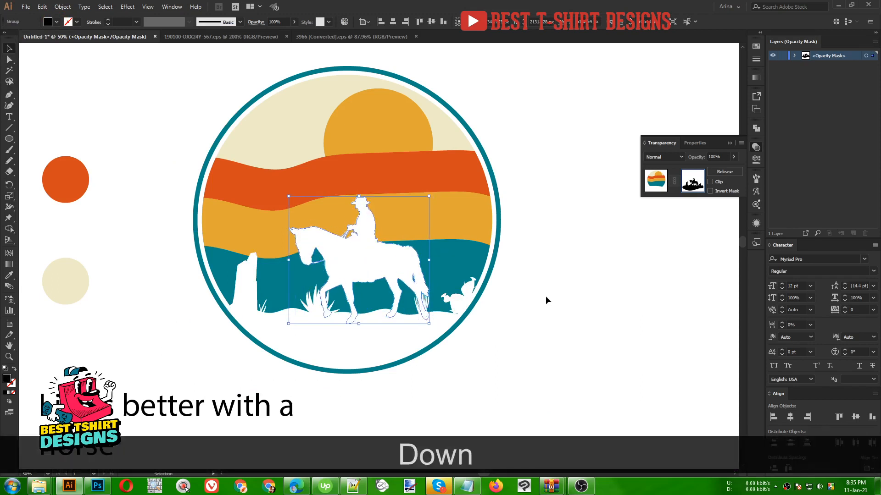
{"action": "left_click", "coordinate": [522, 291]}
Step: Move the larger grass tuft in front of the horse's forelegs and the small agave between its front and hind legs
{"action": "scroll", "coordinate": [375, 279], "scroll_direction": "up", "scroll_amount": 1}
{"action": "scroll", "coordinate": [376, 279], "scroll_direction": "up", "scroll_amount": 1}
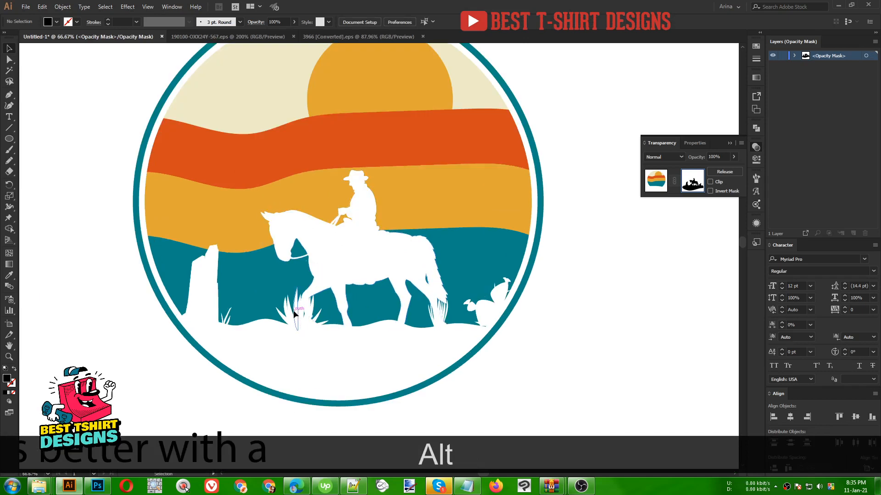
{"action": "left_click_drag", "start_coordinate": [302, 314], "coordinate": [272, 314]}
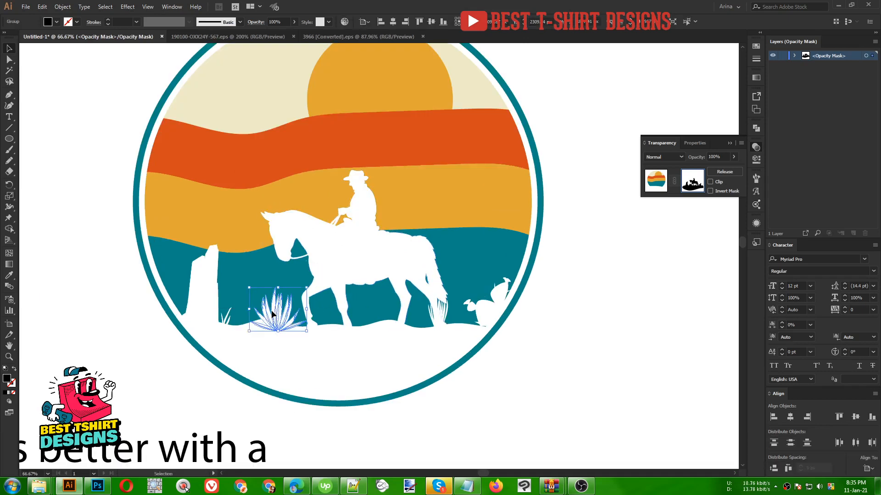
{"action": "left_click_drag", "start_coordinate": [431, 313], "coordinate": [370, 316]}
{"action": "left_click", "coordinate": [596, 338]}
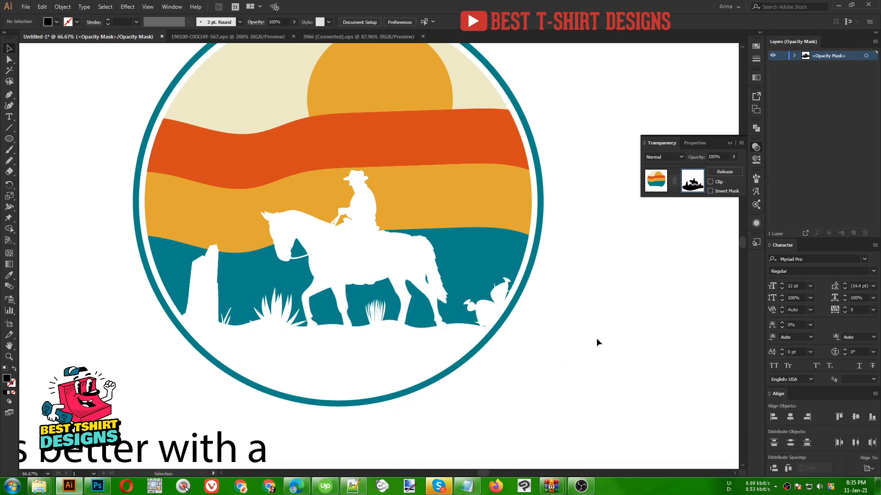
Step: Enlarge the cactus slightly and reposition it on the ground behind the horse at the circle's edge
{"action": "left_click", "coordinate": [491, 327]}
{"action": "key", "text": "shift"}
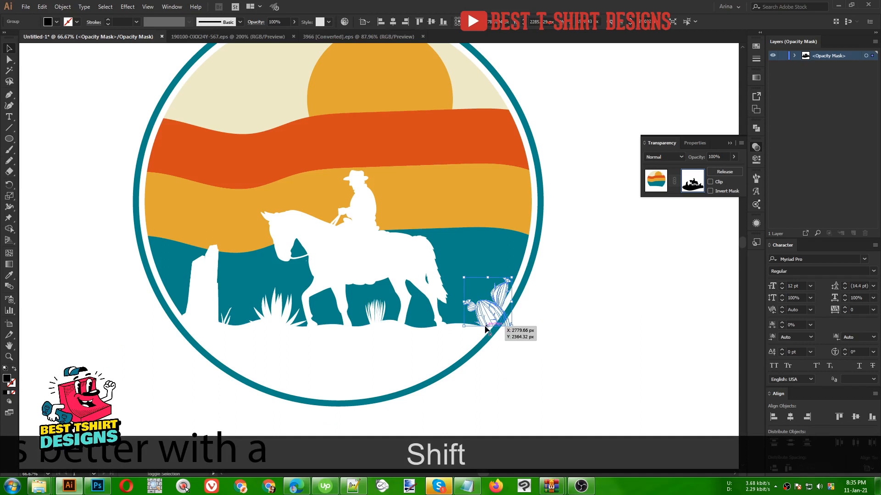
{"action": "left_click_drag", "start_coordinate": [488, 327], "coordinate": [488, 333]}
{"action": "left_click", "coordinate": [559, 338]}
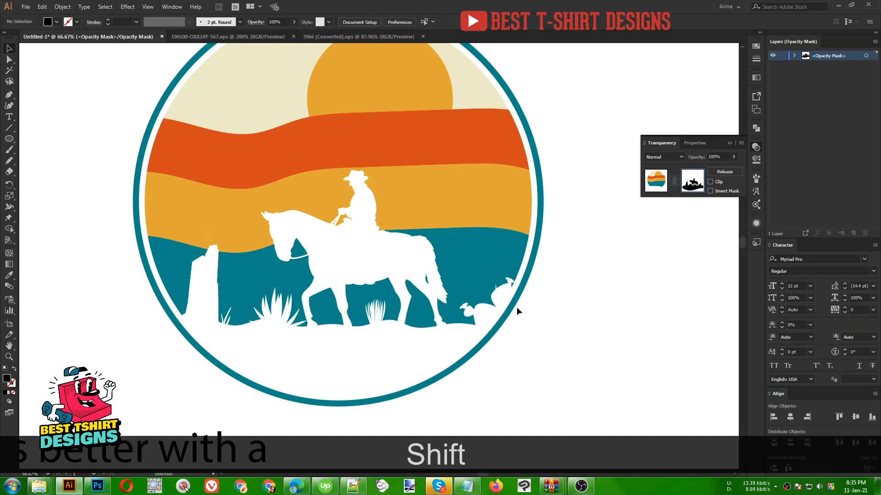
{"action": "left_click_drag", "start_coordinate": [503, 301], "coordinate": [501, 297]}
{"action": "left_click", "coordinate": [575, 314]}
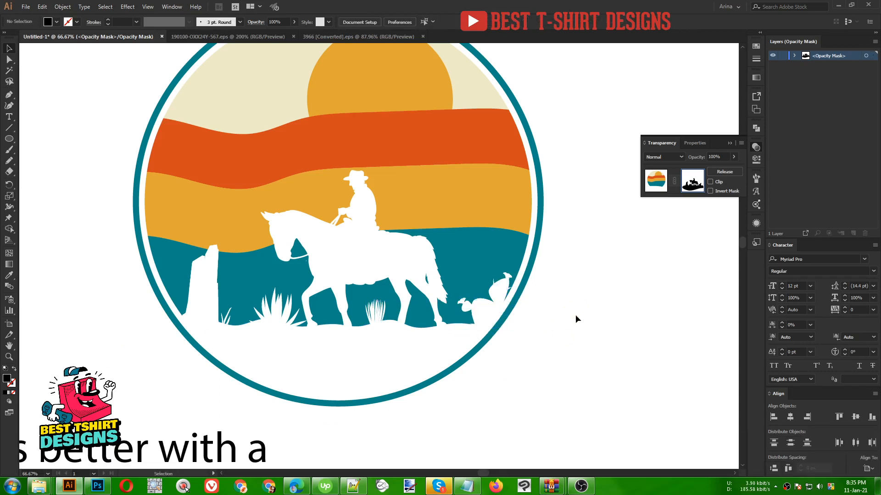
Step: Shift the rock silhouette slightly toward the rider and reduce its height
{"action": "left_click", "coordinate": [202, 291]}
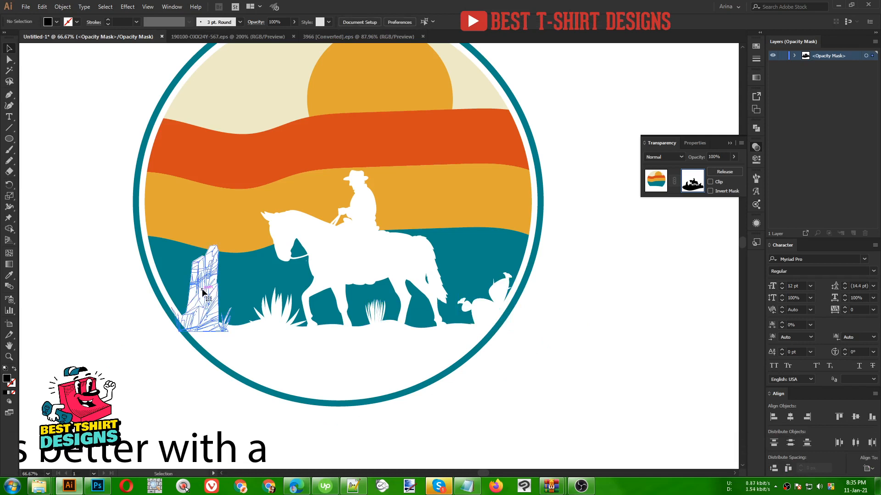
{"action": "left_click_drag", "start_coordinate": [202, 291], "coordinate": [213, 290]}
{"action": "left_click", "coordinate": [171, 320]}
{"action": "left_click", "coordinate": [217, 290]}
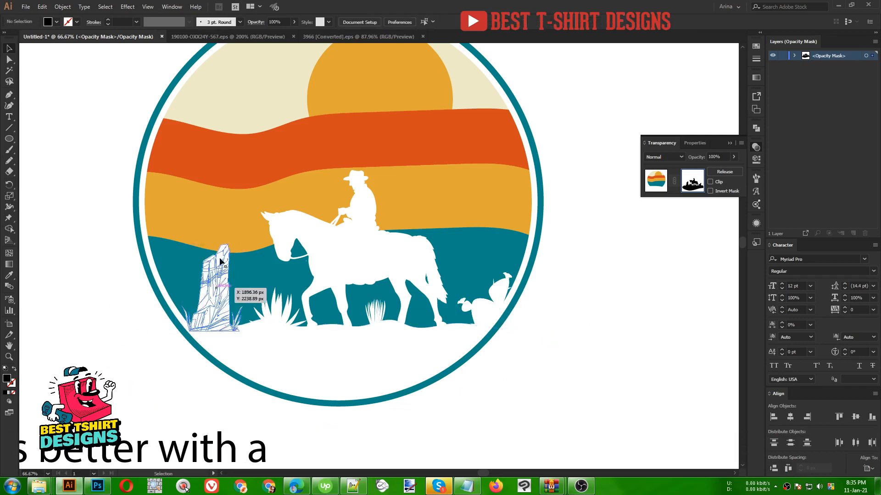
{"action": "left_click_drag", "start_coordinate": [215, 246], "coordinate": [215, 259]}
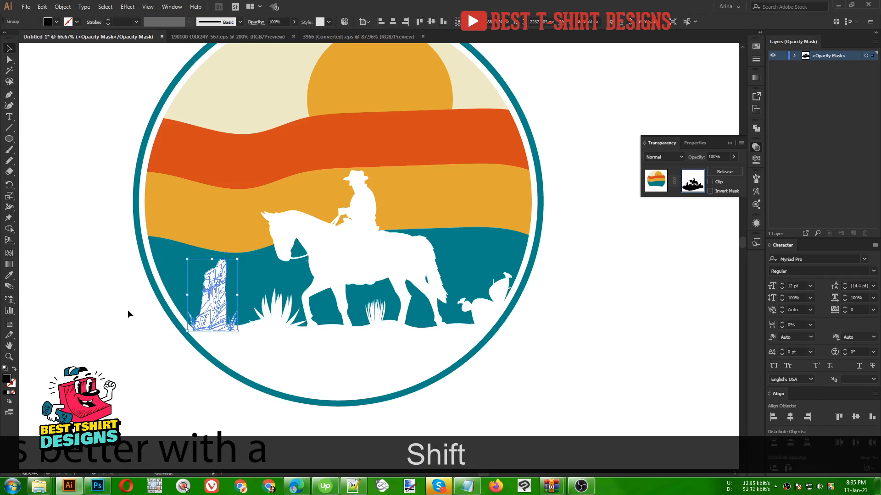
{"action": "left_click", "coordinate": [128, 315]}
Step: Duplicate the larger grass tuft and place the copy between the rock and the circle's edge
{"action": "left_click_drag", "start_coordinate": [272, 316], "coordinate": [188, 317]}
{"action": "left_click", "coordinate": [97, 316]}
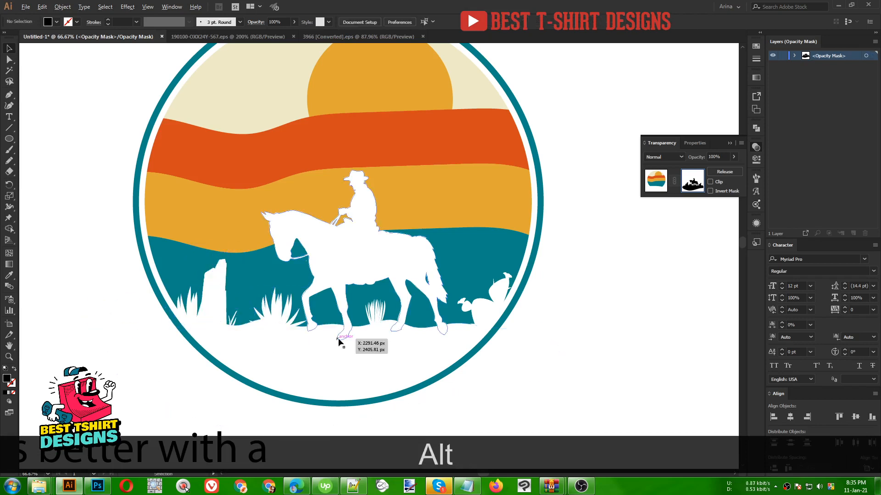
{"action": "scroll", "coordinate": [344, 338], "scroll_direction": "down", "scroll_amount": 1}
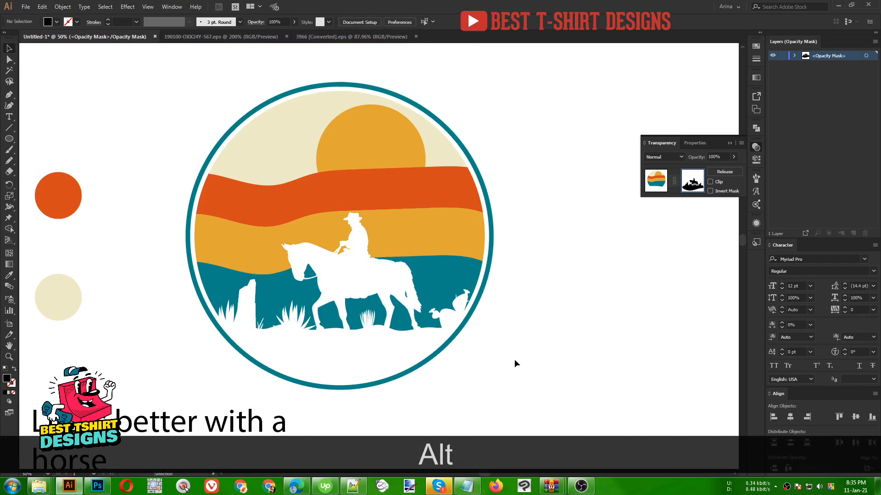
Step: Leave opacity mask editing, return to the main artwork and clear the selection
{"action": "left_click", "coordinate": [662, 175]}
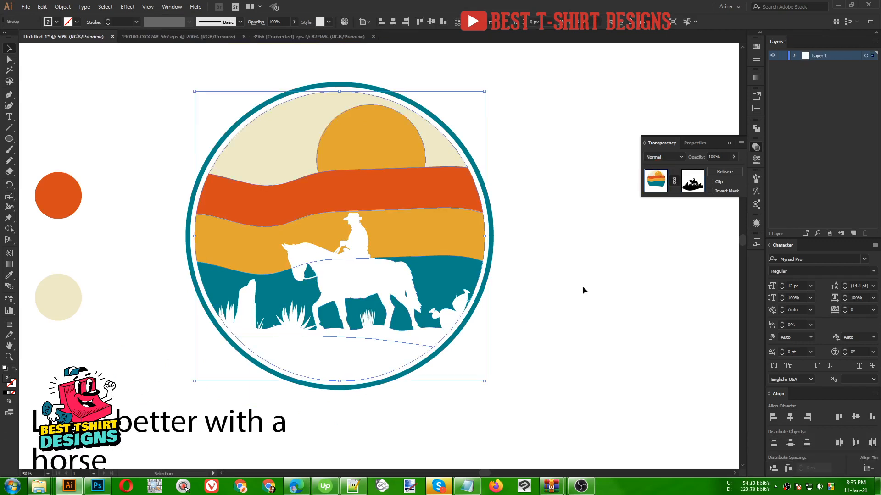
{"action": "left_click", "coordinate": [582, 287]}
{"action": "left_click", "coordinate": [358, 136]}
{"action": "left_click", "coordinate": [555, 224]}
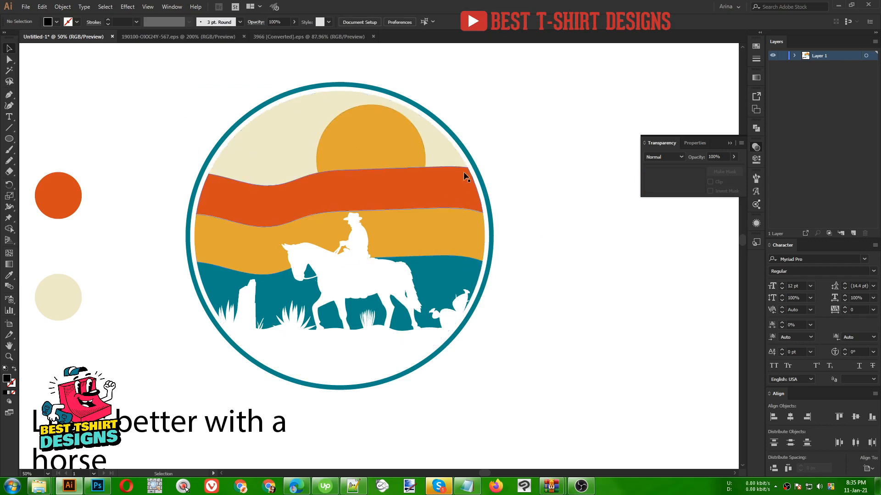
Step: Copy the teal outline ring and paste it in place inside the landscape group's opacity mask
{"action": "left_click", "coordinate": [466, 156]}
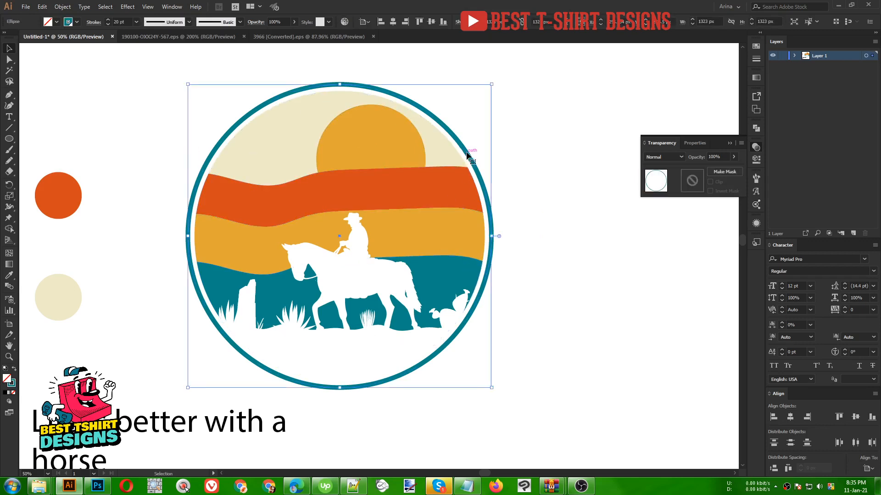
{"action": "key", "text": "ctrl+c"}
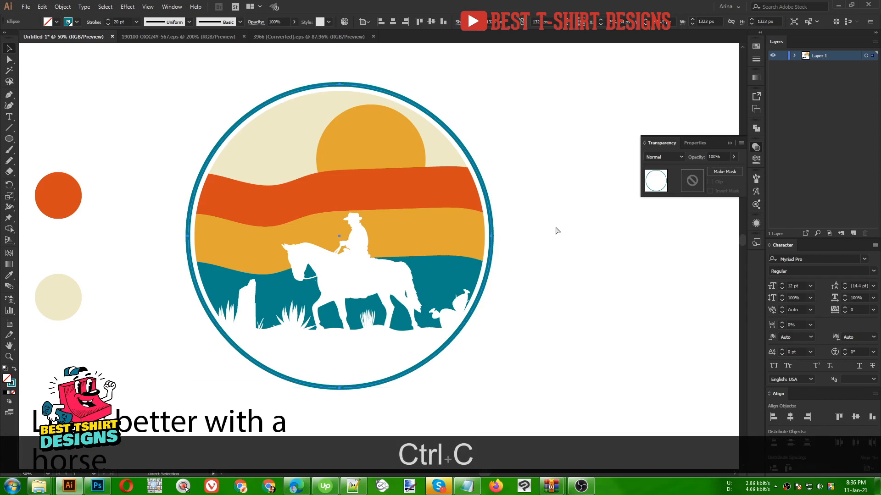
{"action": "left_click", "coordinate": [461, 205]}
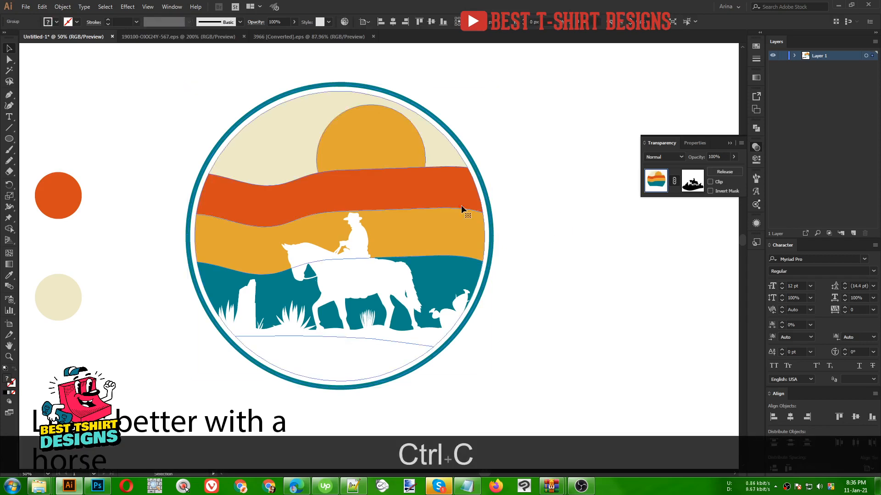
{"action": "left_click", "coordinate": [698, 185]}
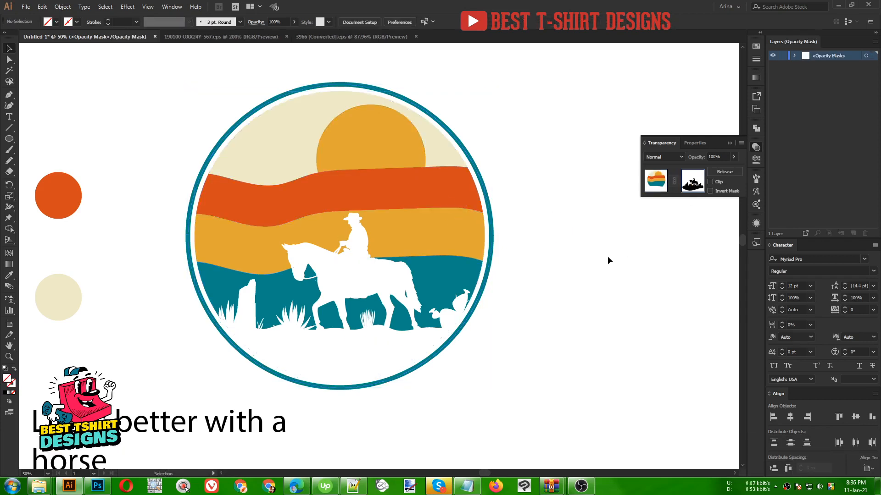
{"action": "key", "text": "ctrl+f"}
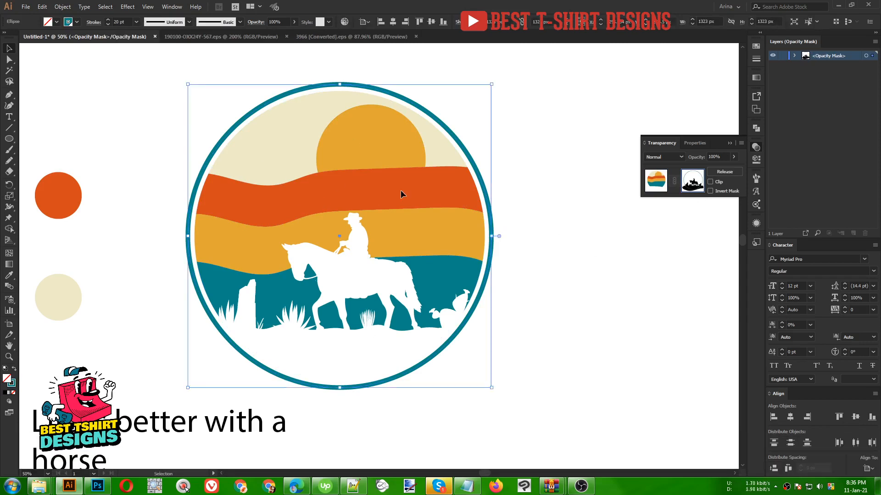
Step: Scale the pasted ring proportionally about its centre to about 1255 px in diameter, along the landscape's edge
{"action": "scroll", "coordinate": [337, 95], "scroll_direction": "up", "scroll_amount": 1, "text": "alt"}
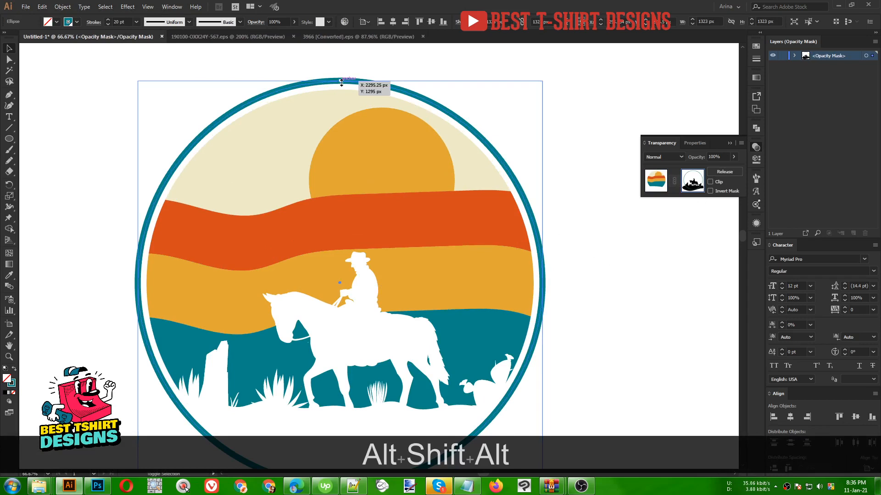
{"action": "left_click_drag", "start_coordinate": [341, 82], "coordinate": [343, 92]}
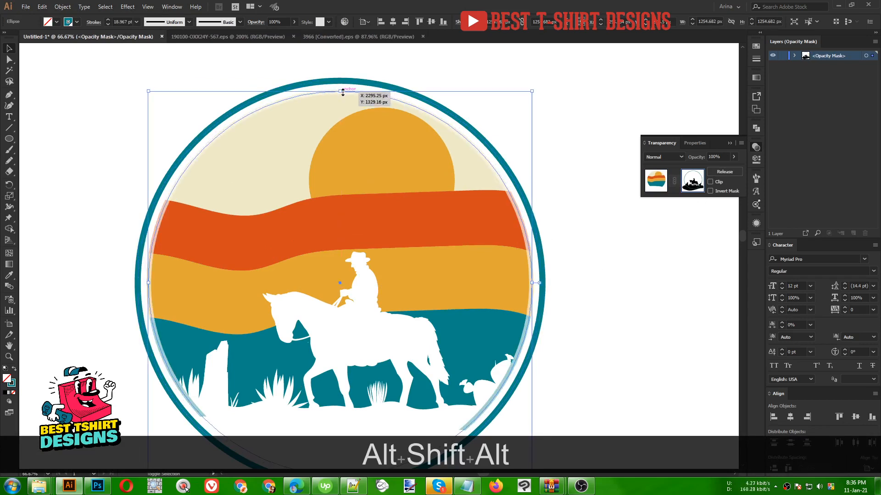
{"action": "scroll", "coordinate": [393, 205], "scroll_direction": "down", "scroll_amount": 1}
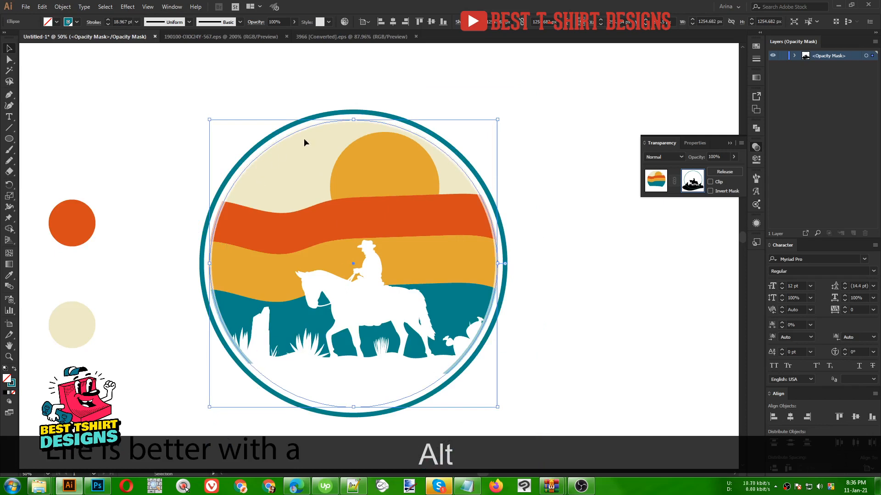
{"action": "scroll", "coordinate": [347, 128], "scroll_direction": "up", "scroll_amount": 1}
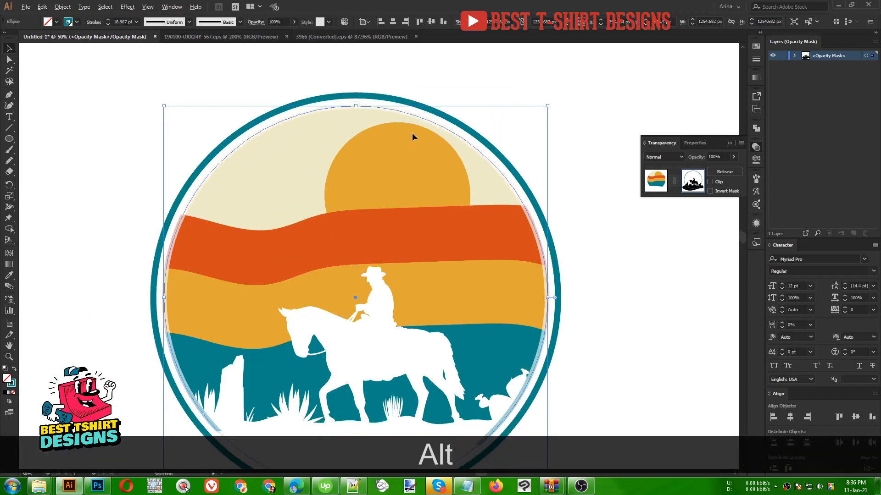
{"action": "scroll", "coordinate": [412, 133], "scroll_direction": "down", "scroll_amount": 1}
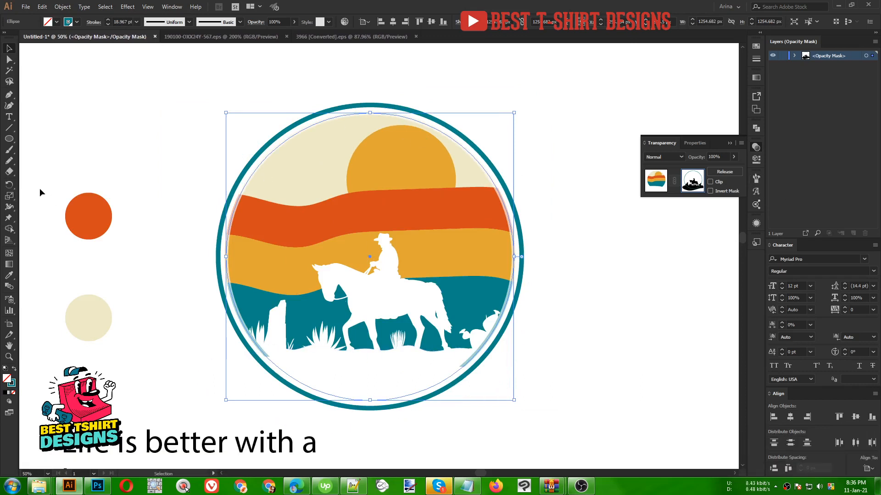
Step: Cut the mask ring's path at its lowest anchor point with the Scissors tool and reselect the ring
{"action": "key", "text": "c"}
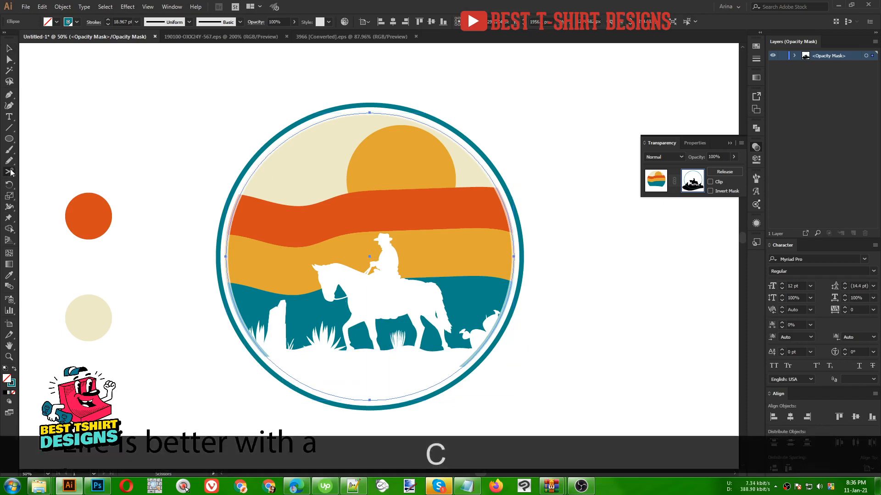
{"action": "left_click", "coordinate": [368, 400]}
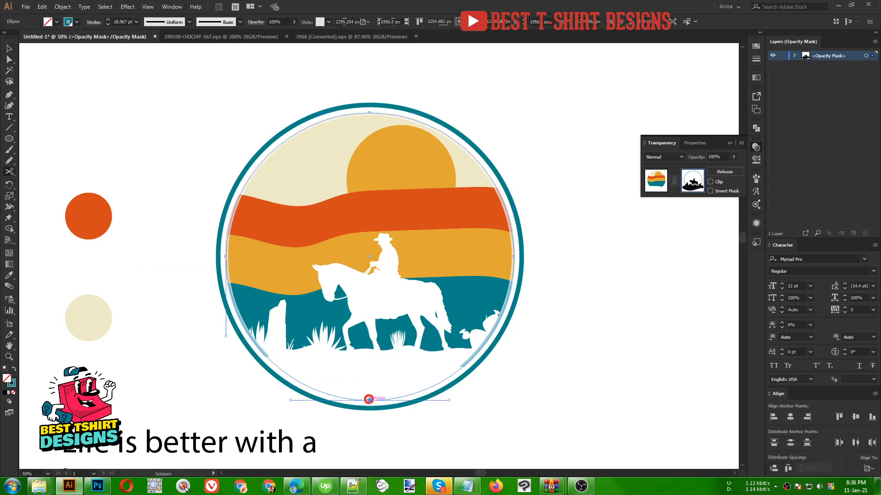
{"action": "left_click", "coordinate": [368, 400]}
{"action": "key", "text": "v"}
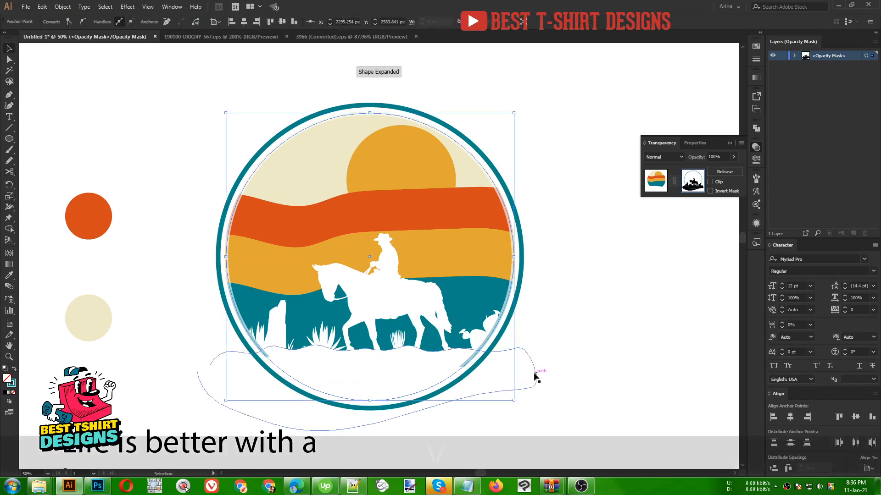
{"action": "left_click", "coordinate": [538, 319]}
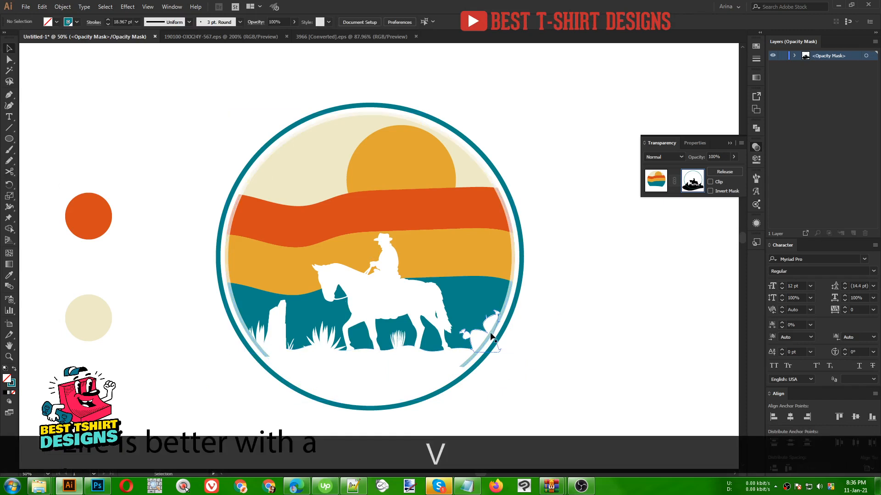
{"action": "left_click", "coordinate": [514, 270]}
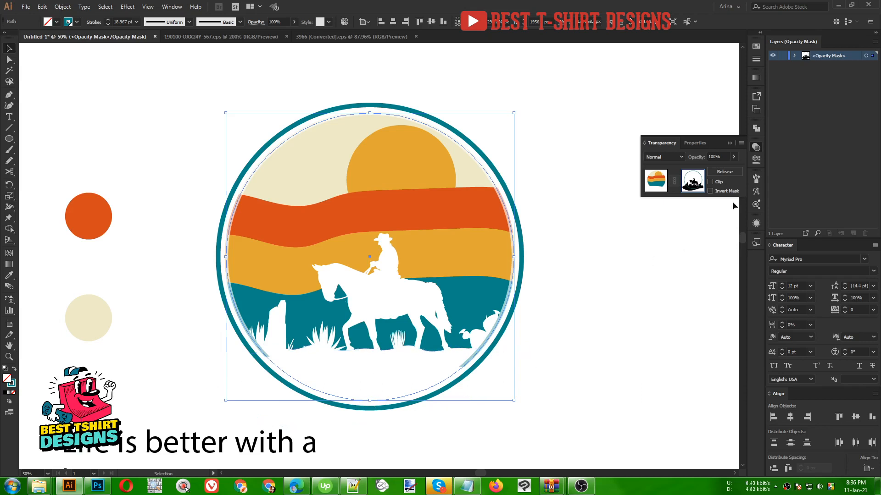
Step: Apply the rough charcoal-style art brush to the ring in the opacity mask and set its stroke weight to 10 pt
{"action": "left_click", "coordinate": [756, 179]}
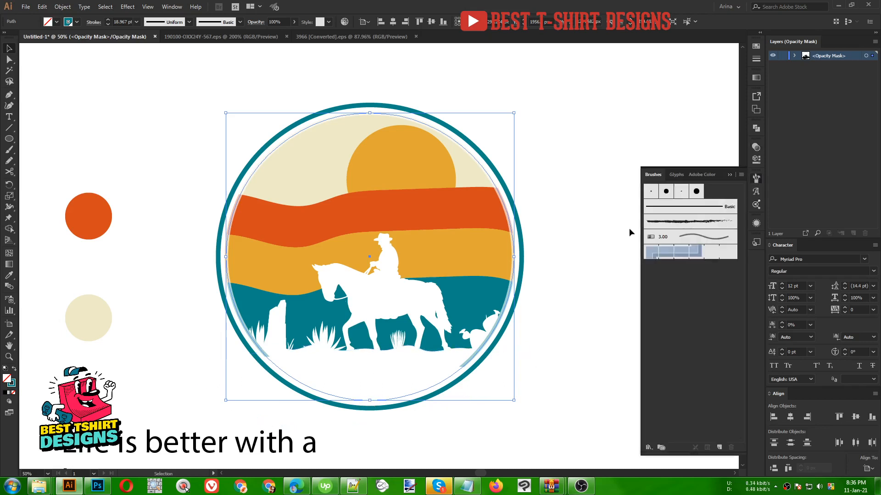
{"action": "left_click", "coordinate": [670, 222]}
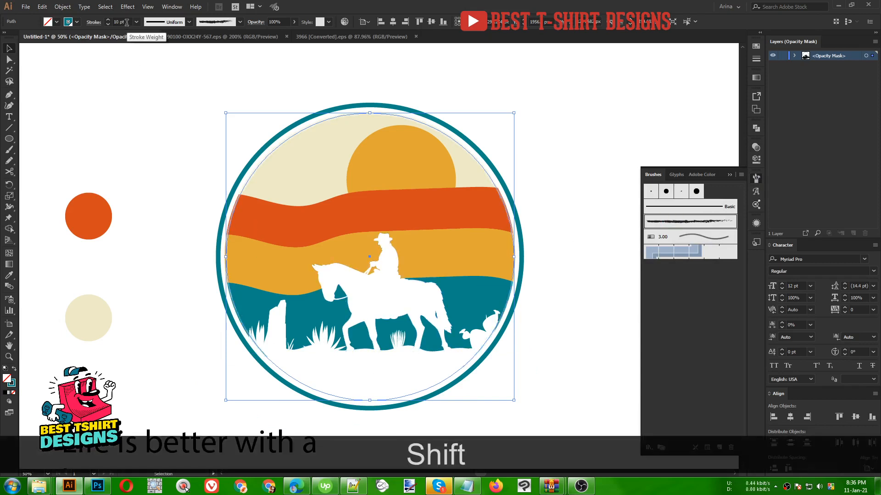
{"action": "scroll", "coordinate": [127, 22], "scroll_direction": "up", "scroll_amount": 1}
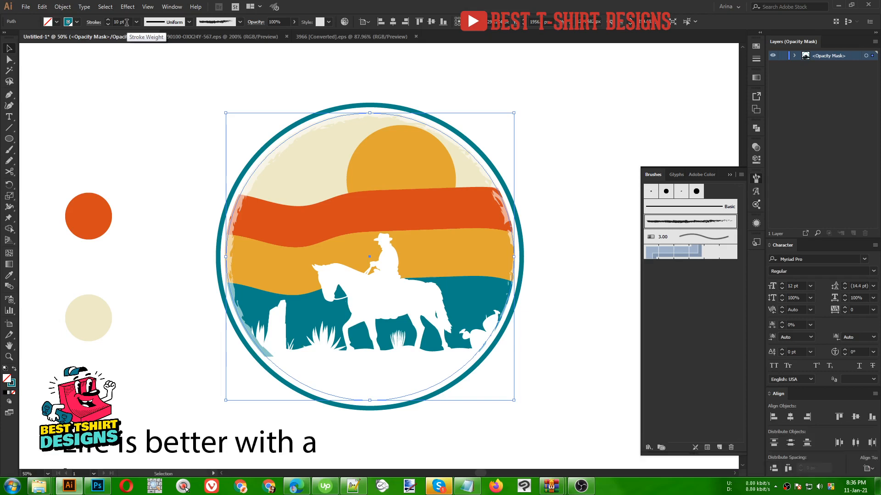
Step: Expand the brushed mask ring's appearance into shapes and fill them with black
{"action": "left_click", "coordinate": [62, 6]}
{"action": "left_click", "coordinate": [76, 118]}
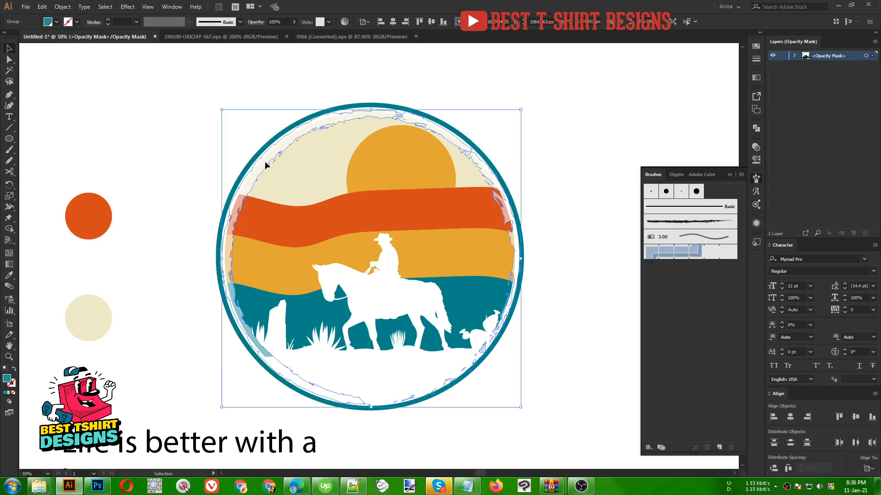
{"action": "left_click", "coordinate": [53, 23]}
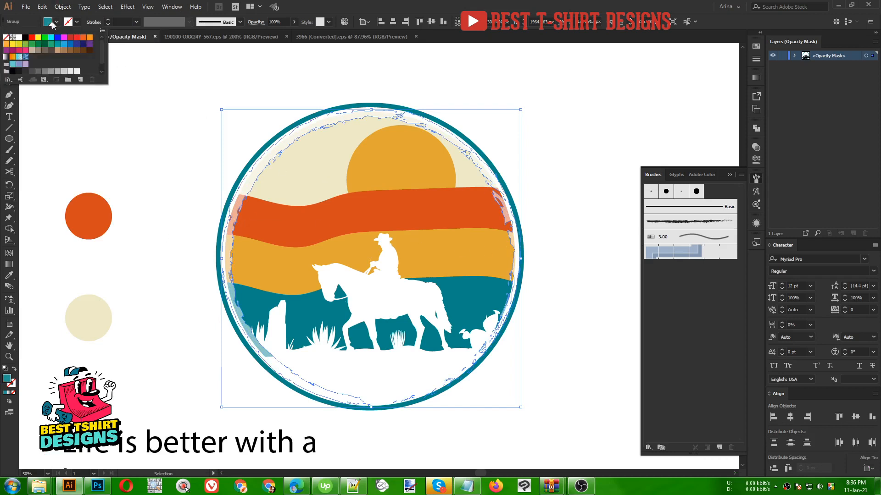
{"action": "left_click", "coordinate": [26, 40]}
{"action": "left_click", "coordinate": [144, 156]}
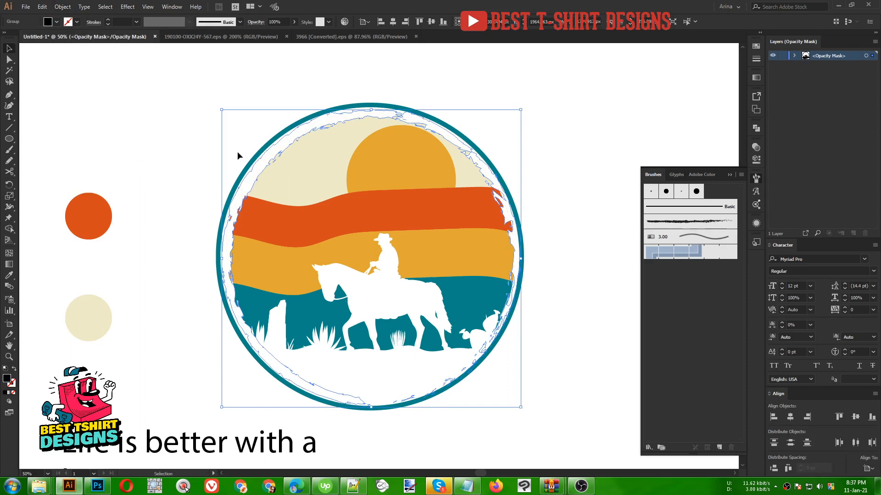
Step: Enlarge the black rough ring slightly about its centre and add a copy of it reflected across the vertical axis
{"action": "left_click_drag", "start_coordinate": [371, 109], "coordinate": [371, 106]}
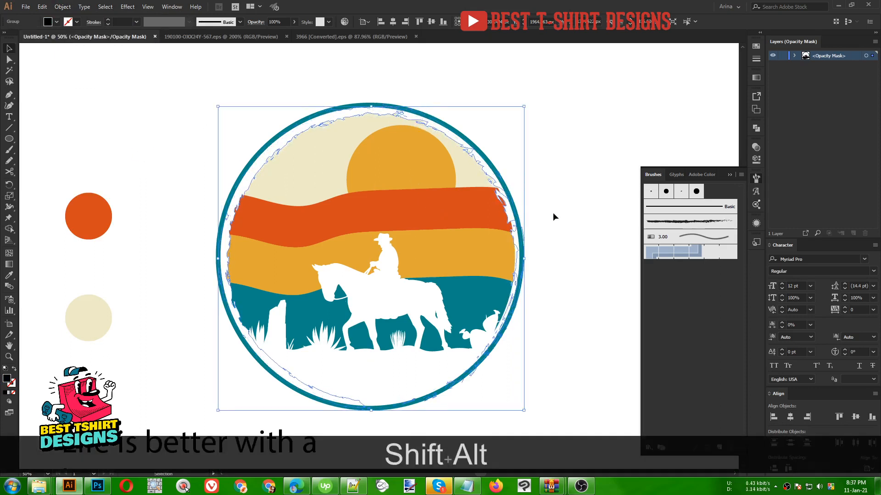
{"action": "left_click", "coordinate": [553, 217]}
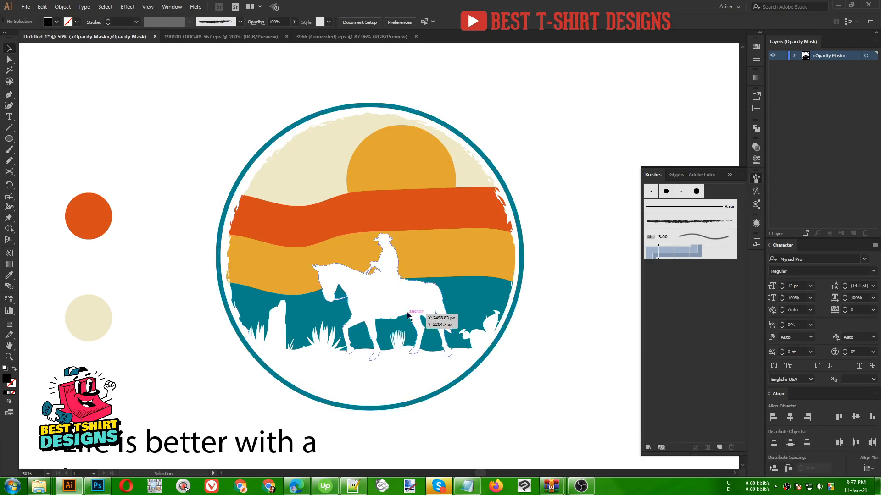
{"action": "left_click", "coordinate": [480, 163]}
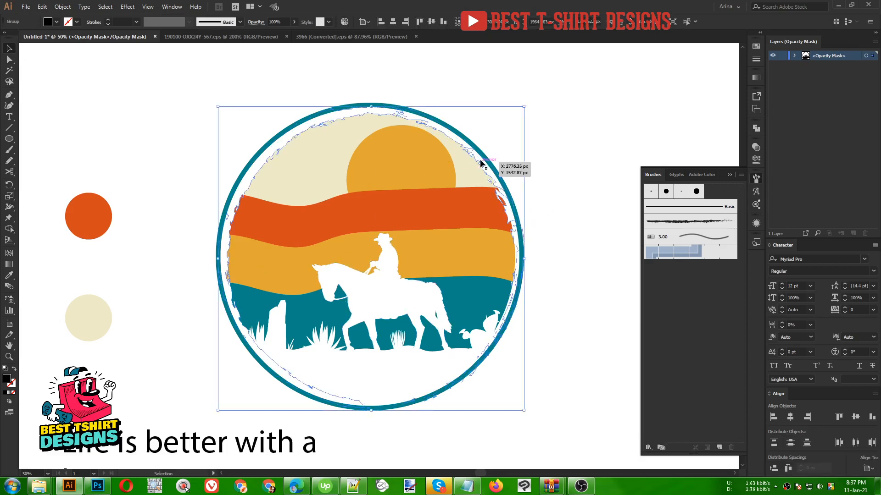
{"action": "right_click", "coordinate": [481, 163]}
{"action": "mouse_move", "coordinate": [527, 252]}
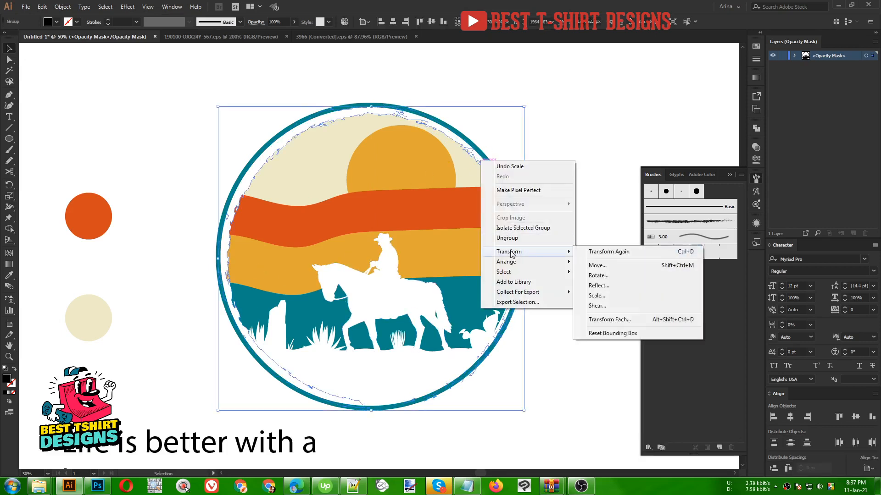
{"action": "left_click", "coordinate": [591, 285]}
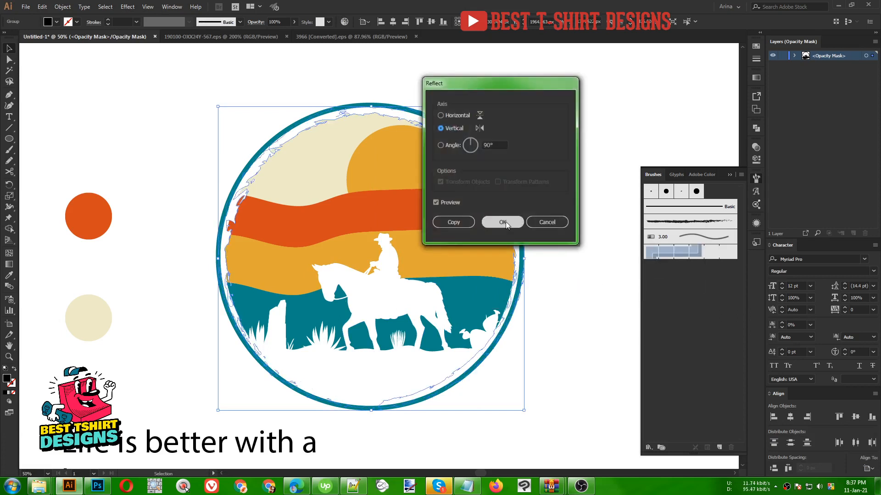
{"action": "left_click", "coordinate": [452, 223]}
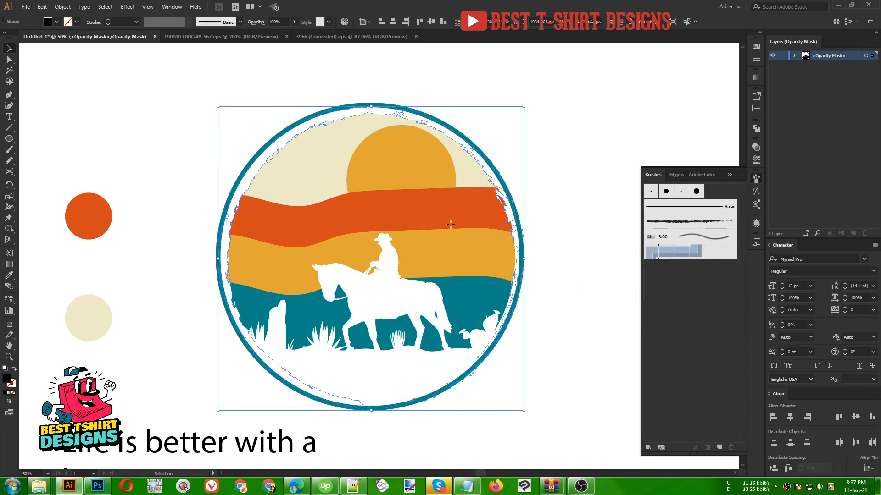
{"action": "left_click", "coordinate": [597, 291]}
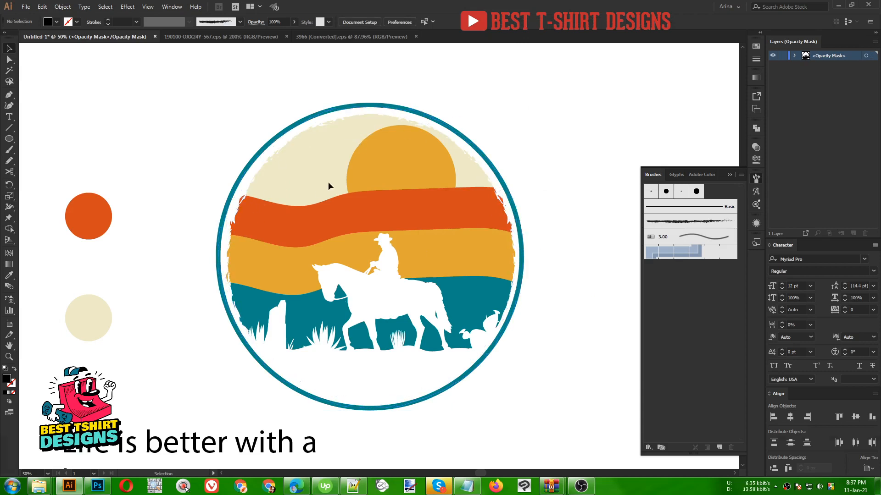
Step: Leave opacity mask editing and return to the main artwork with nothing selected
{"action": "scroll", "coordinate": [318, 186], "scroll_direction": "down", "scroll_amount": 1, "text": "alt"}
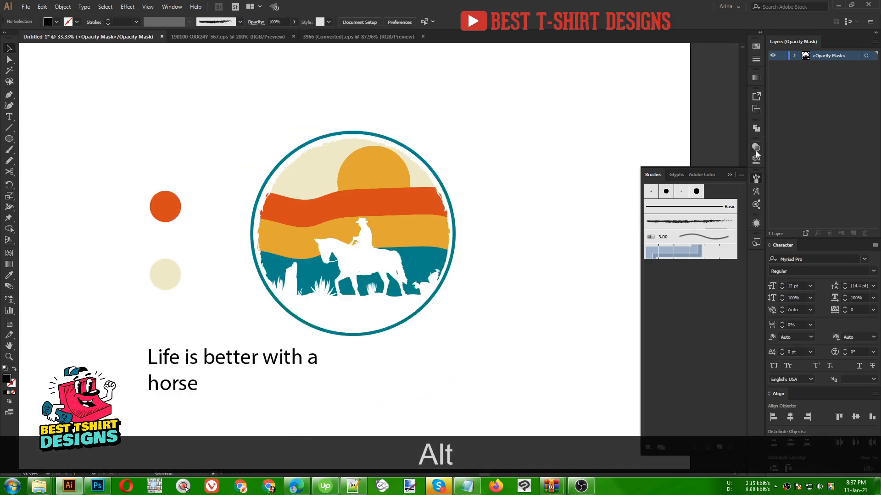
{"action": "left_click", "coordinate": [756, 147]}
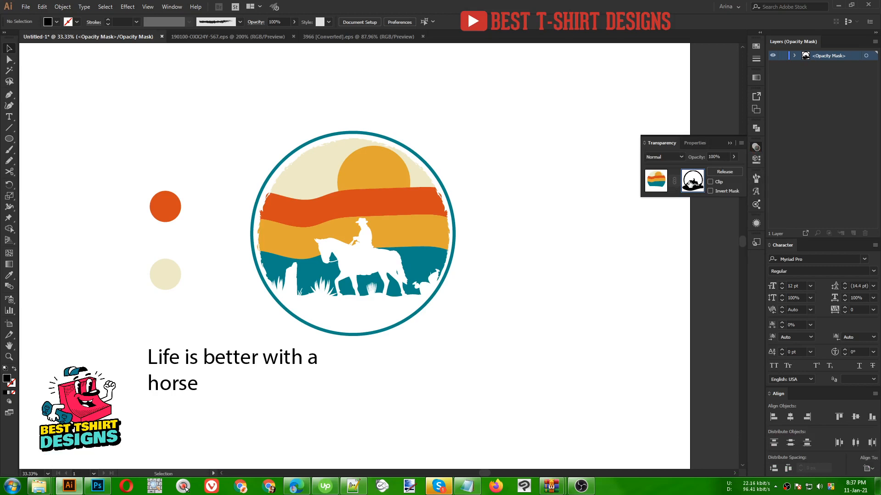
{"action": "left_click", "coordinate": [656, 183]}
{"action": "left_click", "coordinate": [533, 294]}
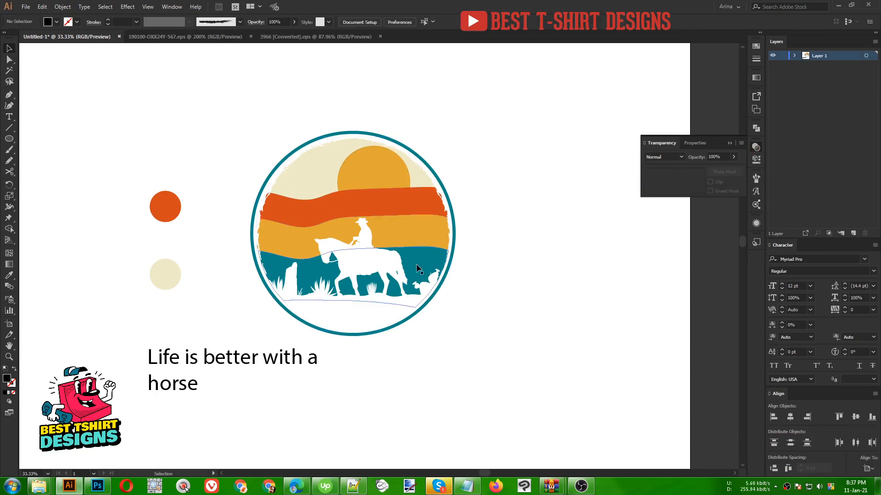
{"action": "scroll", "coordinate": [349, 257], "scroll_direction": "up", "scroll_amount": 2, "text": "alt"}
{"action": "scroll", "coordinate": [367, 377], "scroll_direction": "down", "scroll_amount": 1, "text": "alt"}
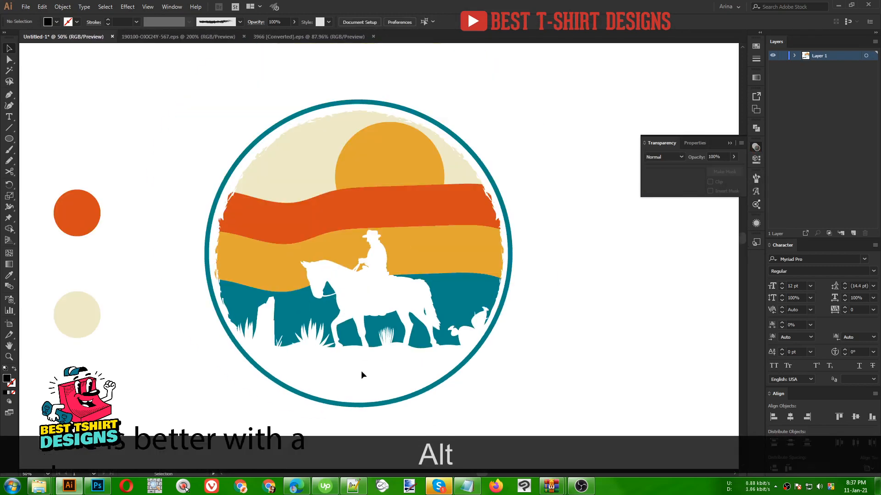
Step: Try scaling the teal outline ring about its centre to about 1265 px in diameter, and undo the scaling
{"action": "left_click", "coordinate": [363, 406]}
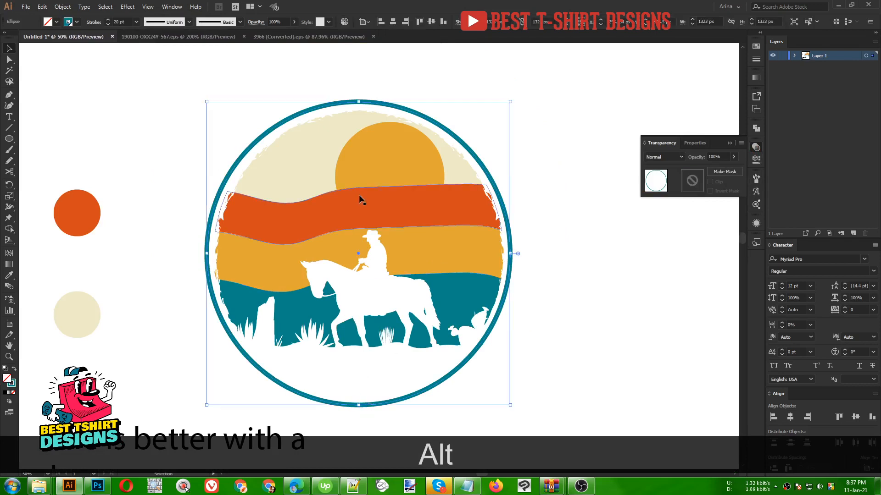
{"action": "left_click_drag", "start_coordinate": [362, 101], "coordinate": [358, 109]}
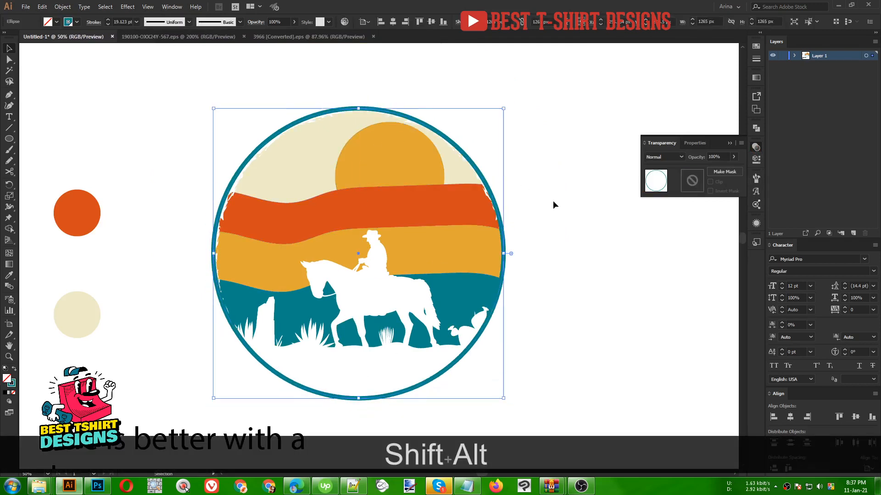
{"action": "key", "text": "ctrl+z"}
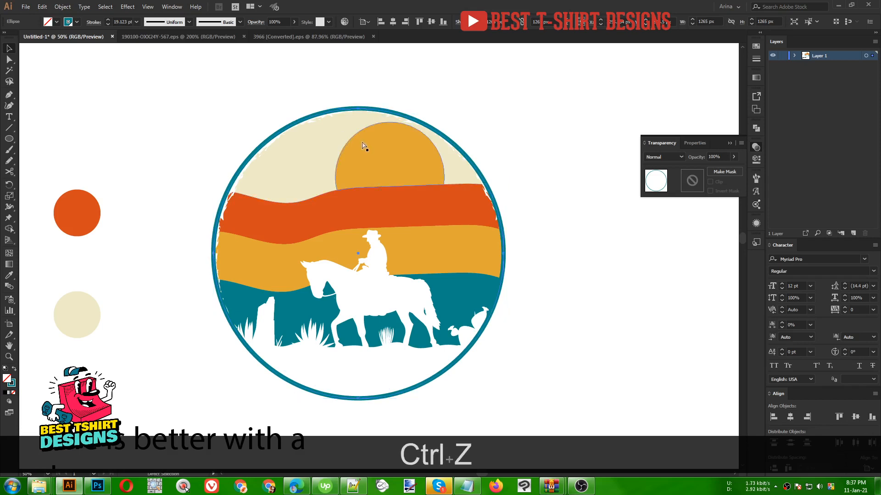
{"action": "scroll", "coordinate": [400, 201], "scroll_direction": "down", "scroll_amount": 1}
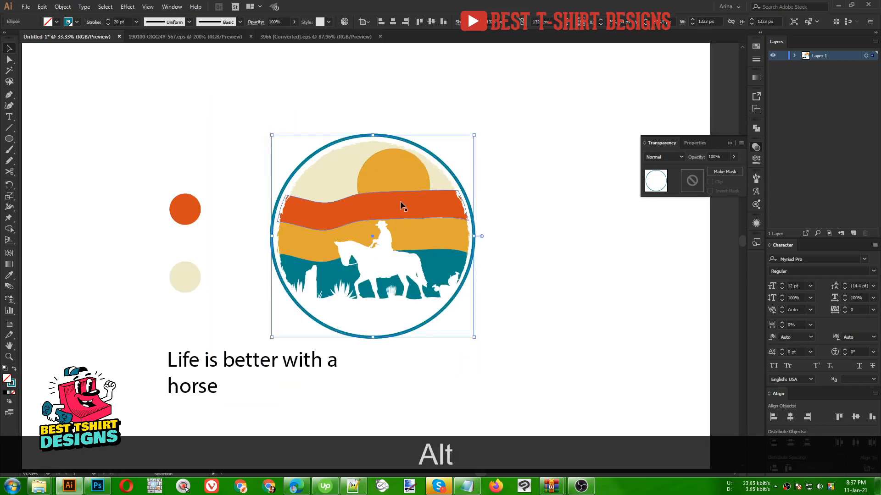
Step: Copy the words "Life is better with a" from the open notes document and return to the T-shirt design
{"action": "left_click", "coordinate": [265, 370]}
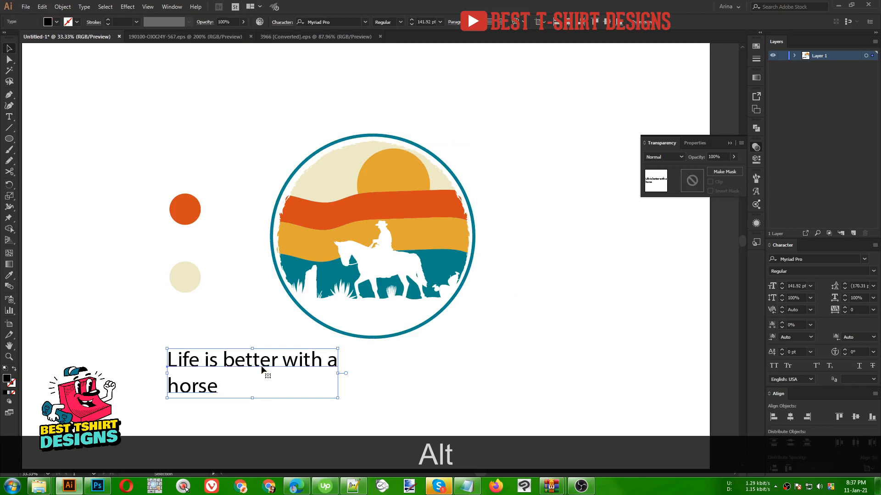
{"action": "left_click", "coordinate": [475, 487]}
{"action": "left_click_drag", "start_coordinate": [641, 126], "coordinate": [554, 125]}
{"action": "key", "text": "ctrl+c"}
{"action": "left_click", "coordinate": [390, 119]}
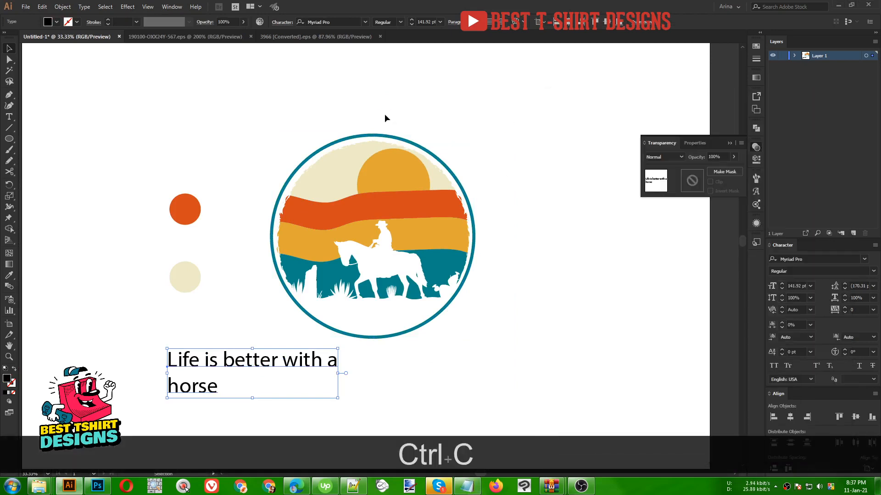
Step: Turn the teal outline ring into a type path starting at its leftmost point and paste "Life is better with a" on it
{"action": "left_click", "coordinate": [272, 228]}
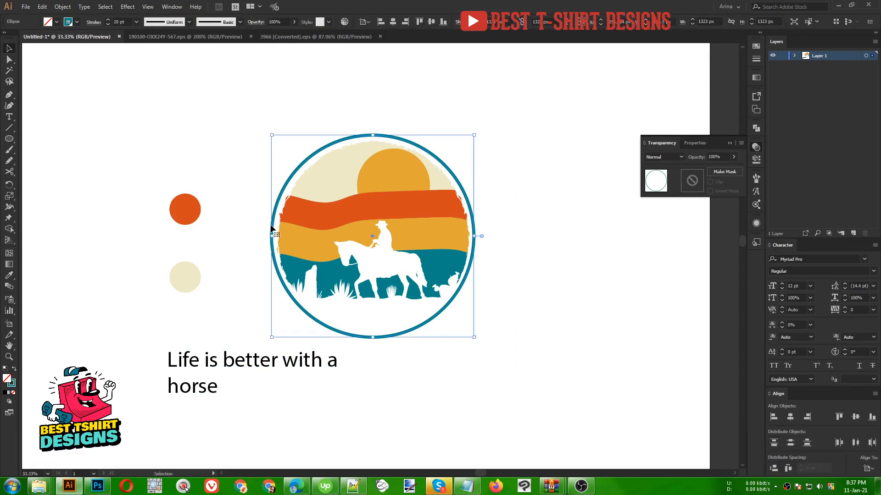
{"action": "scroll", "coordinate": [413, 220], "scroll_direction": "up", "scroll_amount": 1}
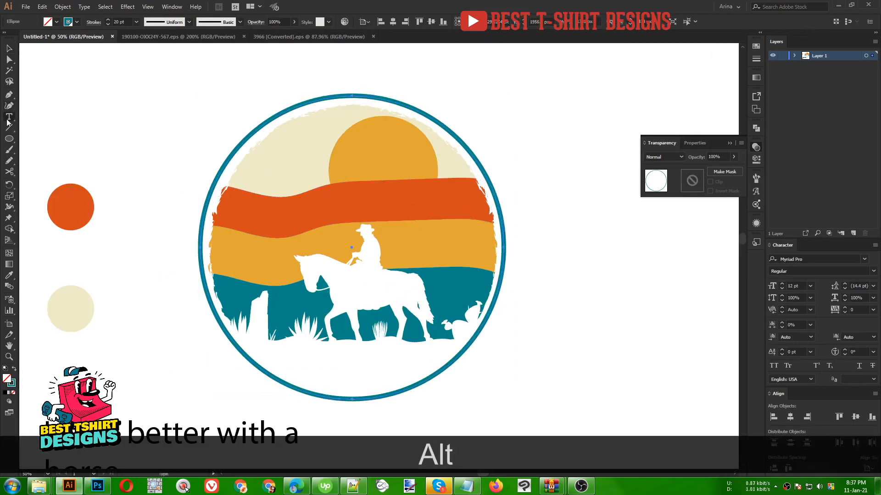
{"action": "left_click_drag", "start_coordinate": [10, 116], "coordinate": [64, 140]}
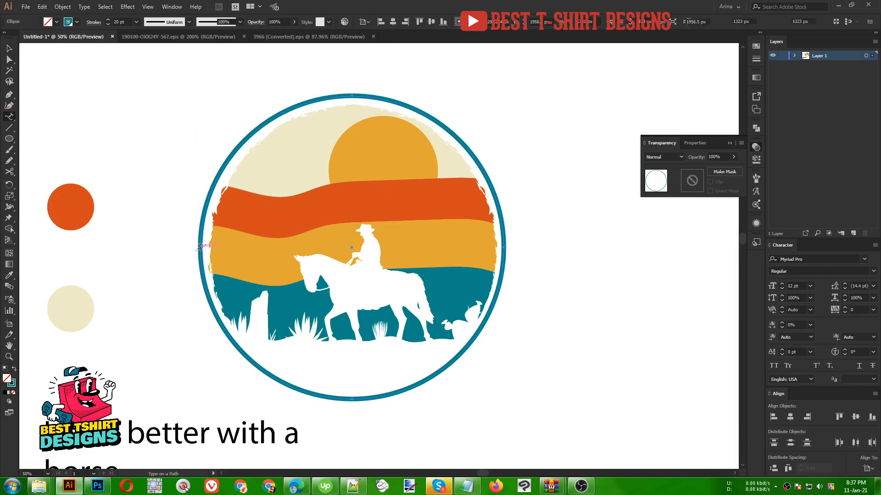
{"action": "left_click", "coordinate": [200, 246]}
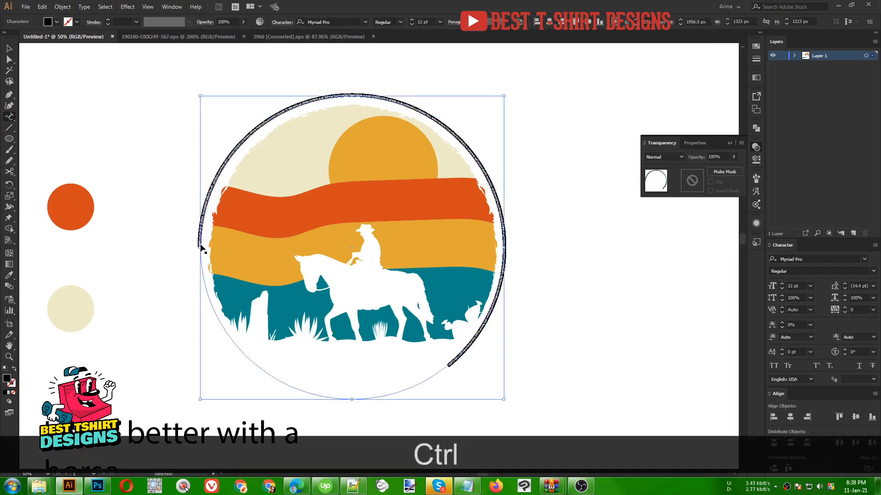
{"action": "key", "text": "ctrl+v"}
Step: Set the curved slogan's font size to 150 pt and its font to Explorer Serif Regular
{"action": "left_click", "coordinate": [9, 48]}
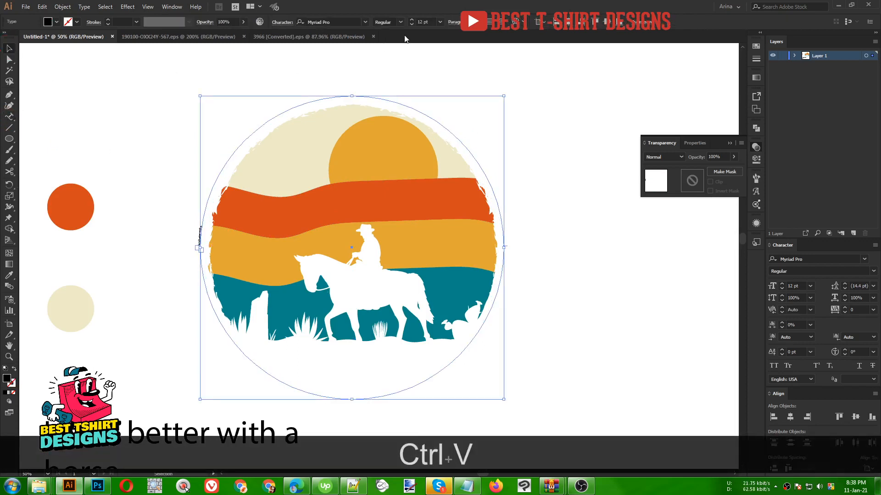
{"action": "double_click", "coordinate": [424, 22]}
{"action": "type", "text": "90"}
{"action": "key", "text": "Return"}
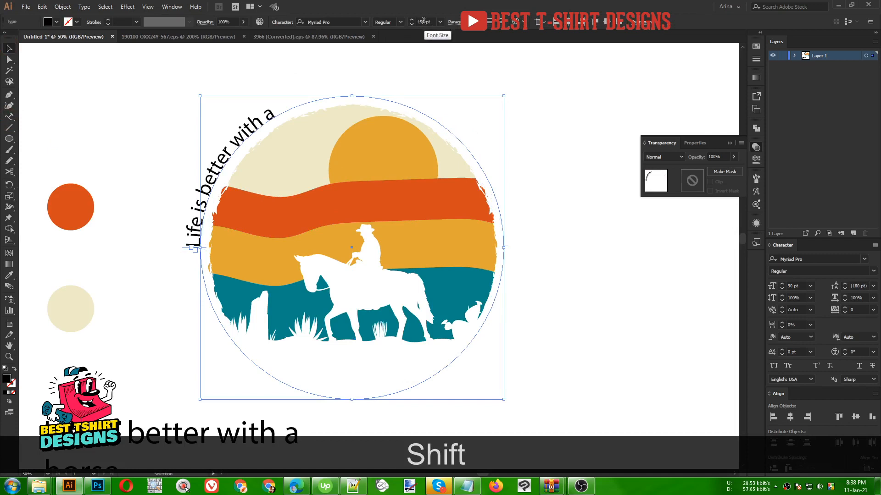
{"action": "left_click", "coordinate": [340, 21]}
{"action": "type", "text": "e"}
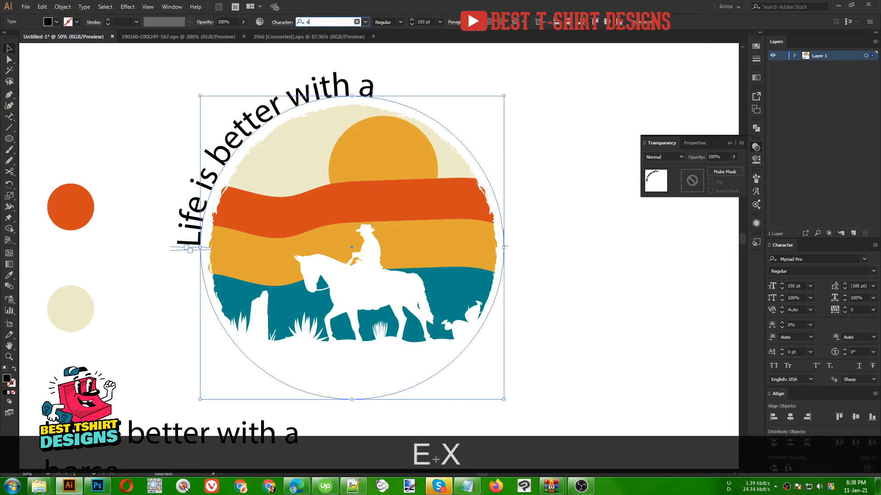
{"action": "type", "text": "x"}
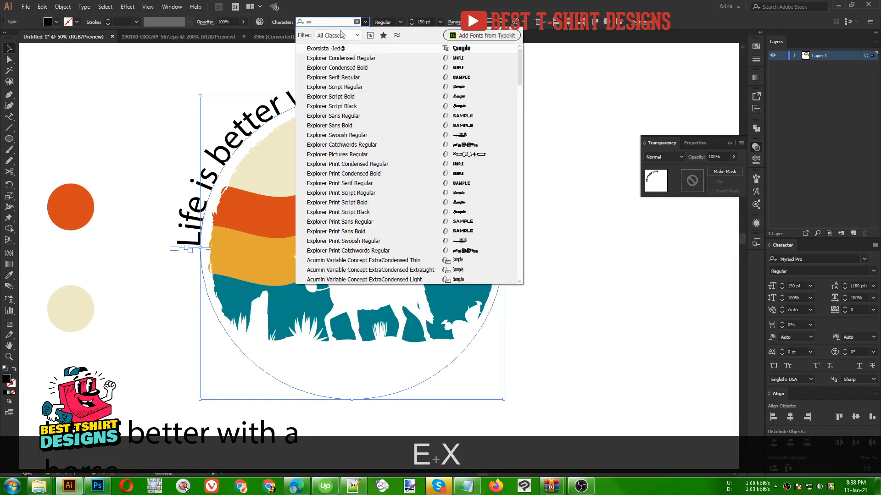
{"action": "left_click", "coordinate": [344, 79]}
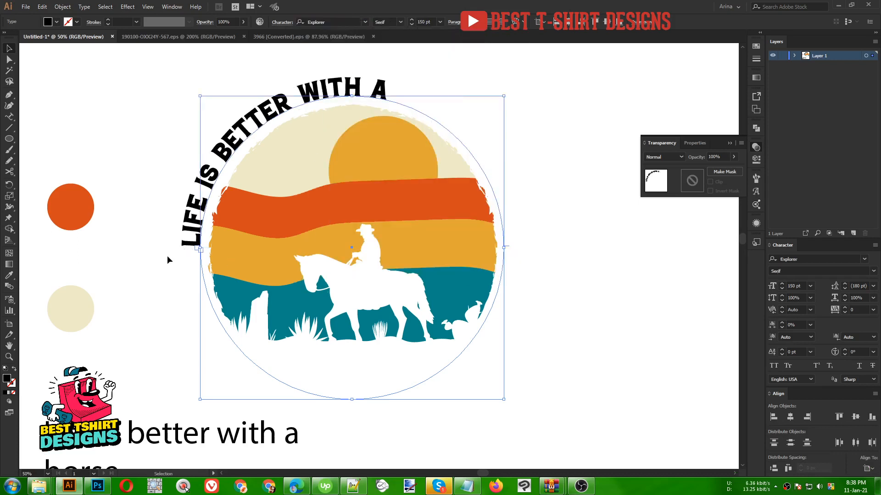
Step: Centre the slogan on the circle's upper half, ending its text range at the rightmost point, and set the font size to 210 pt
{"action": "key", "text": "Right"}
{"action": "key", "text": "Left"}
{"action": "left_click_drag", "start_coordinate": [170, 250], "coordinate": [527, 246]}
{"action": "left_click", "coordinate": [490, 22]}
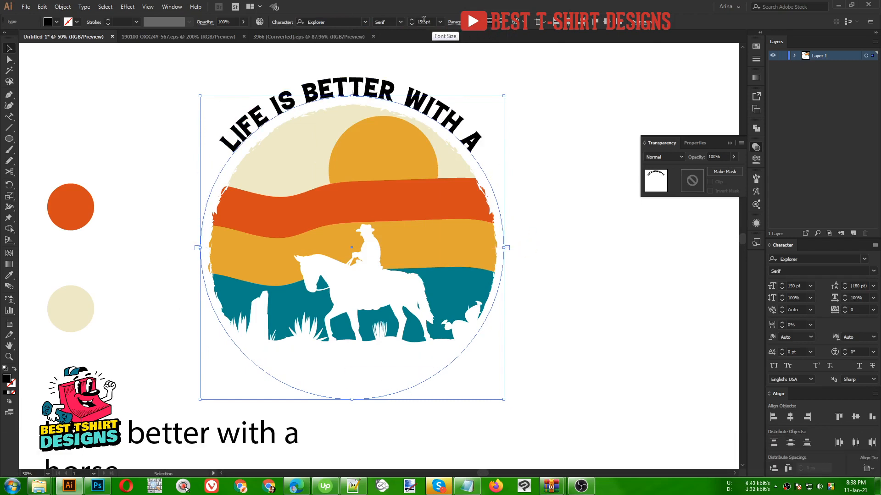
{"action": "scroll", "coordinate": [424, 19], "scroll_direction": "up", "scroll_amount": 6}
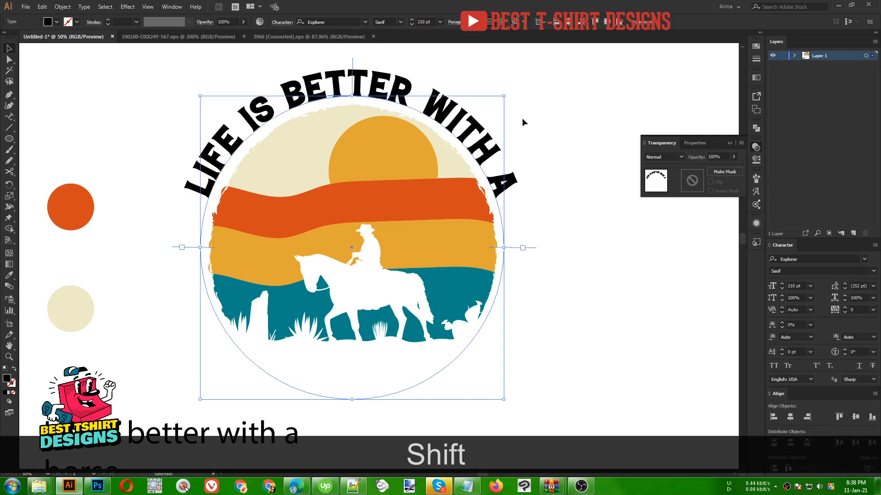
Step: Recolour the curved slogan with the orange-red sampled from the landscape's upper band using the Eyedropper
{"action": "key", "text": "i"}
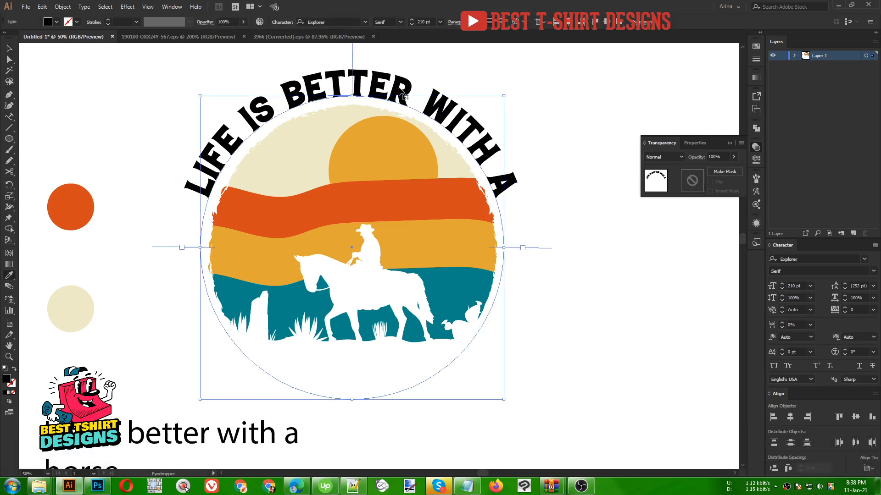
{"action": "left_click", "coordinate": [393, 199]}
{"action": "key", "text": "v"}
{"action": "left_click", "coordinate": [539, 146]}
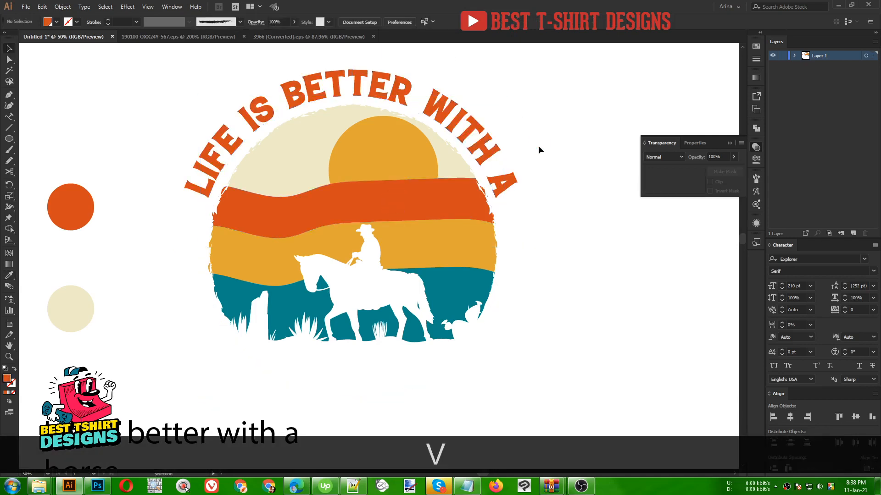
Step: Copy the word "horse" from the open notes document, paste it into the T-shirt design and enlarge it to about 189 pt below the circle
{"action": "scroll", "coordinate": [425, 147], "scroll_direction": "down", "scroll_amount": 1}
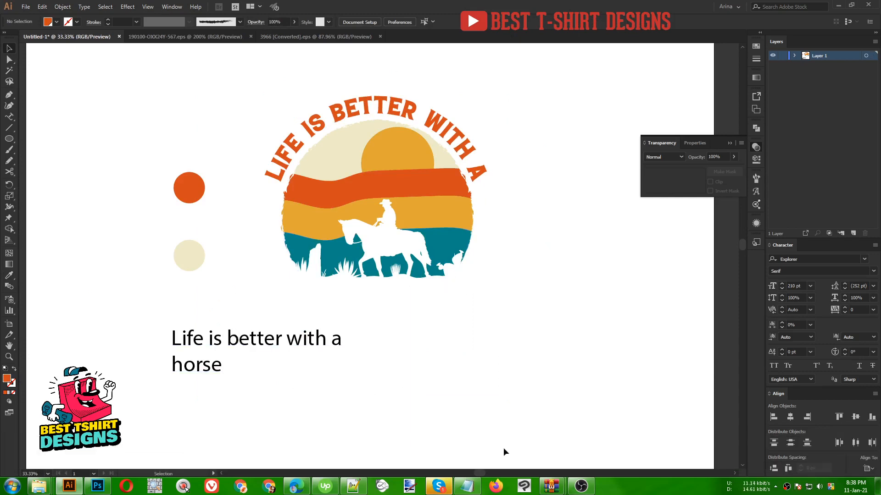
{"action": "left_click", "coordinate": [467, 486]}
{"action": "double_click", "coordinate": [561, 144]}
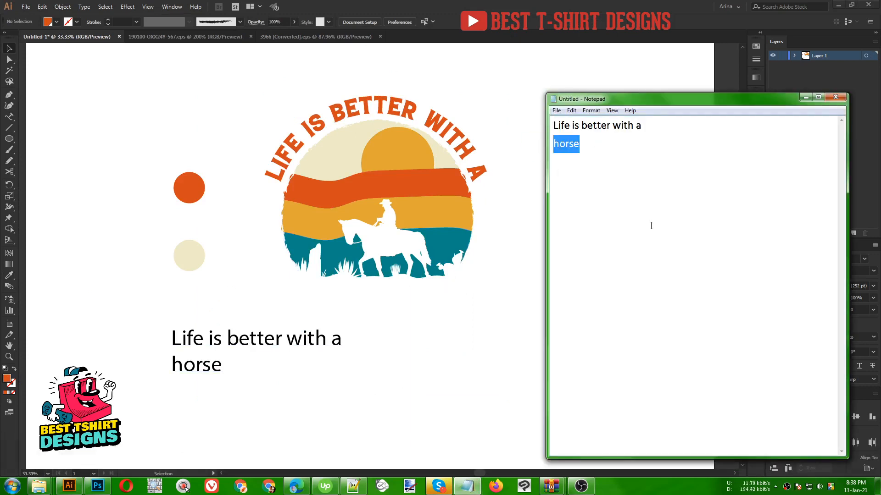
{"action": "key", "text": "ctrl+c"}
{"action": "left_click", "coordinate": [480, 350]}
{"action": "key", "text": "ctrl+v"}
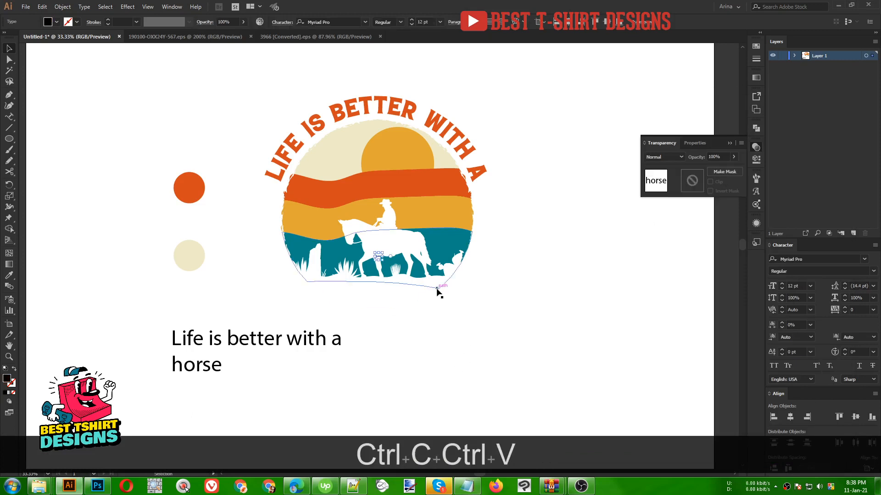
{"action": "left_click_drag", "start_coordinate": [383, 261], "coordinate": [527, 367]}
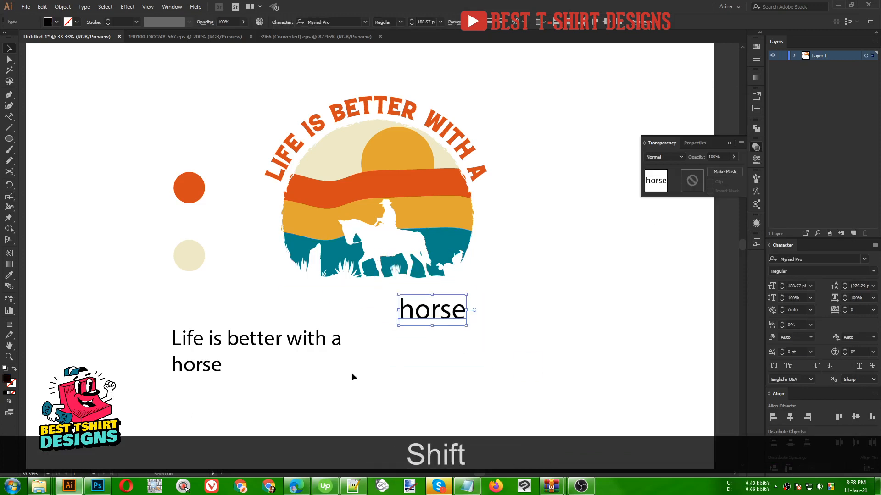
Step: Delete the plain two-line slogan text and capitalise the pasted word beneath the landscape to read "Horse"
{"action": "left_click_drag", "start_coordinate": [280, 383], "coordinate": [178, 324]}
{"action": "key", "text": "Delete"}
{"action": "left_click_drag", "start_coordinate": [416, 317], "coordinate": [369, 327]}
{"action": "double_click", "coordinate": [370, 325]}
{"action": "key", "text": "BackSpace"}
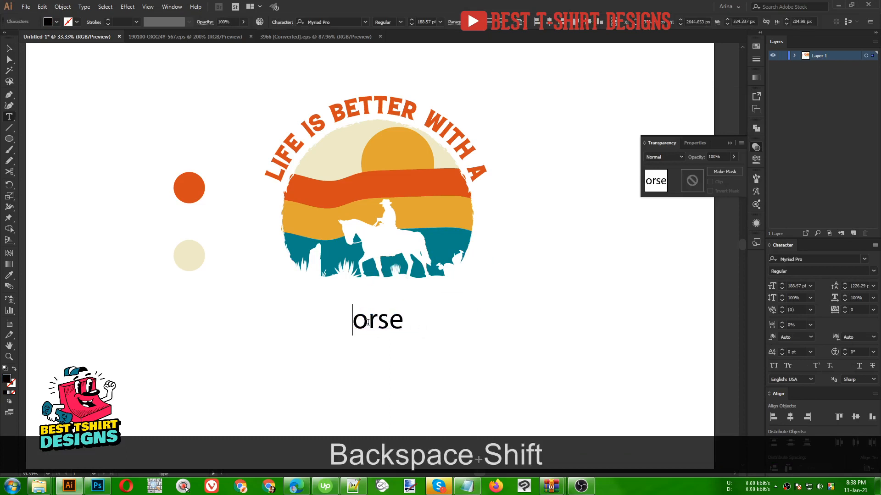
{"action": "type", "text": "H"}
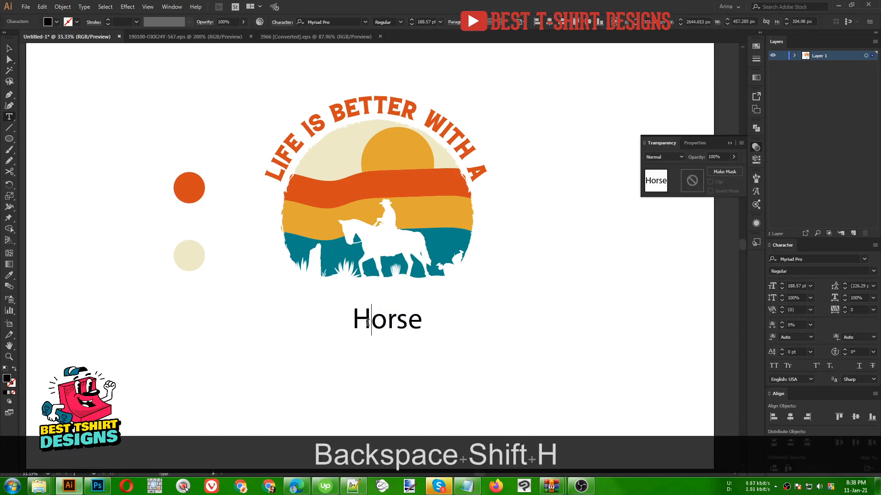
Step: Set the font of "Horse" to Explorer Script Regular and enlarge the word to about 545 pt, overlapping the landscape's lower edge
{"action": "left_click", "coordinate": [10, 48]}
{"action": "left_click", "coordinate": [327, 22]}
{"action": "type", "text": "ex"}
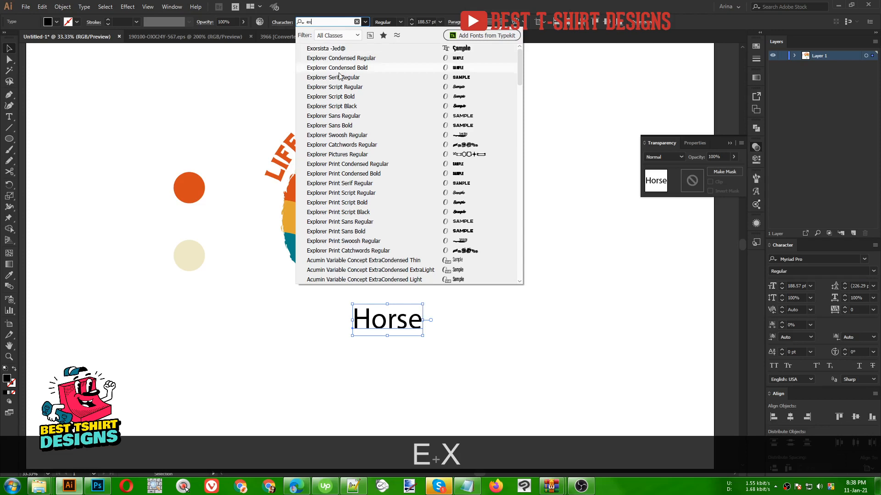
{"action": "left_click", "coordinate": [339, 88]}
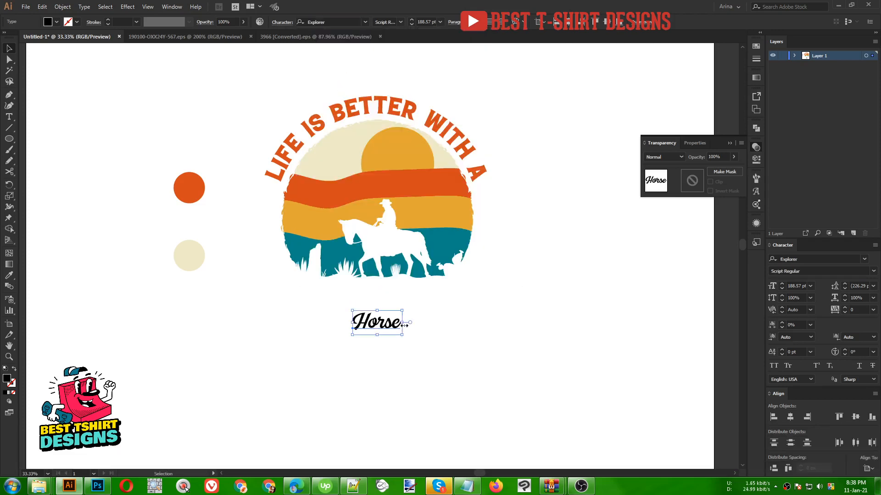
{"action": "mouse_move", "coordinate": [402, 321]}
{"action": "left_mouse_down"}
{"action": "mouse_move", "coordinate": [474, 336]}
{"action": "mouse_move", "coordinate": [409, 334]}
{"action": "mouse_move", "coordinate": [413, 317]}
{"action": "left_mouse_up"}
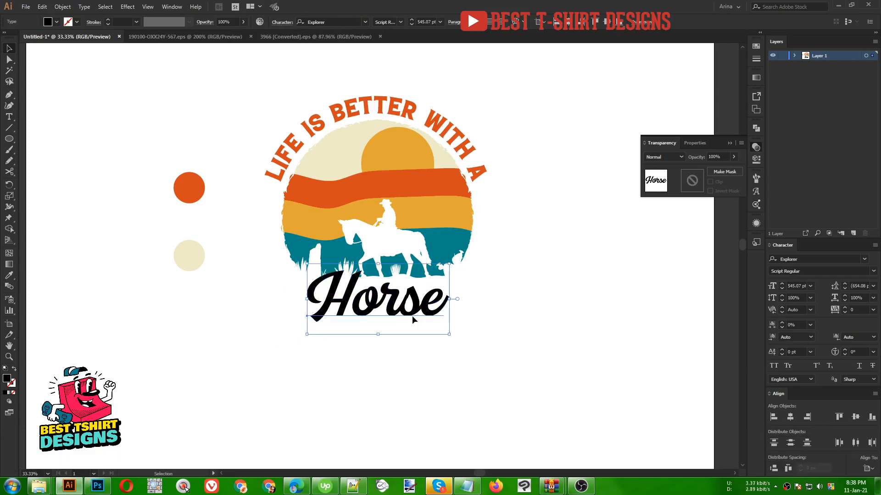
Step: Align the landscape, curved slogan and "Horse" on their horizontal centres, using Align to Selection
{"action": "left_click_drag", "start_coordinate": [271, 79], "coordinate": [524, 348]}
{"action": "left_click", "coordinate": [283, 21]}
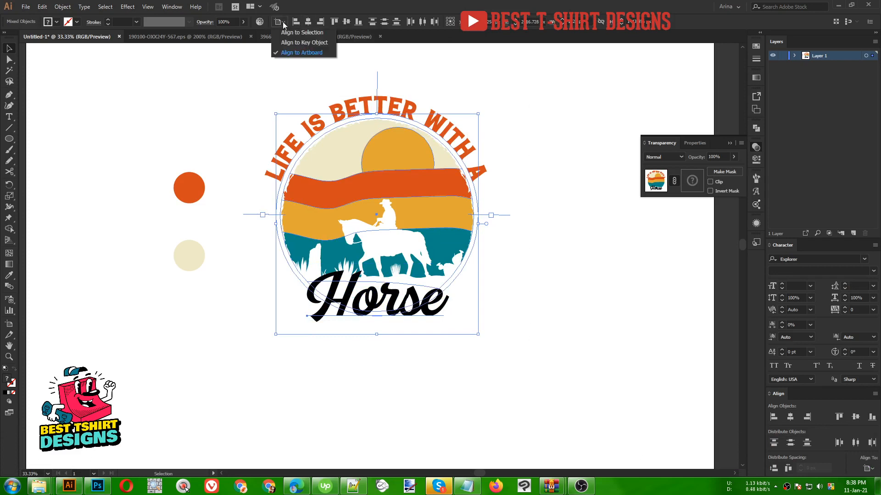
{"action": "left_click", "coordinate": [298, 34]}
{"action": "left_click", "coordinate": [307, 22]}
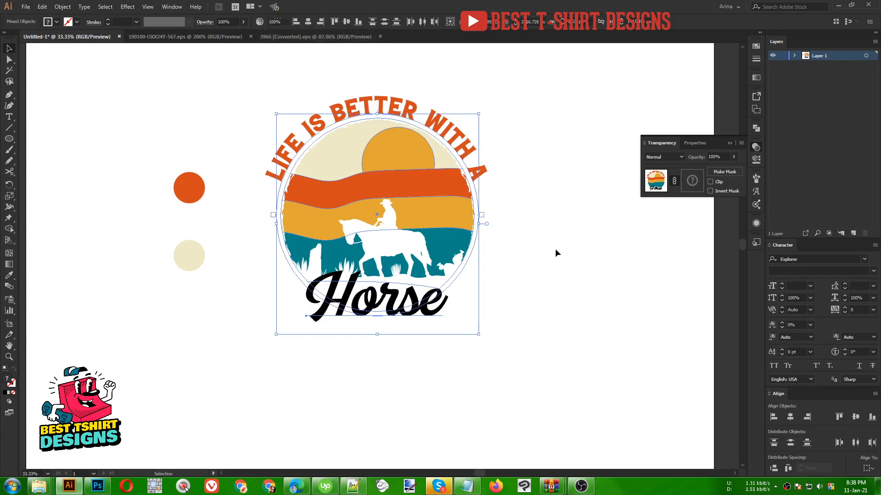
{"action": "left_click", "coordinate": [555, 249]}
Step: Draw an S-shaped path with the Pen tool from below "Horse" up to the tail of the "e", and swap its fill and stroke
{"action": "scroll", "coordinate": [394, 320], "scroll_direction": "up", "scroll_amount": 1}
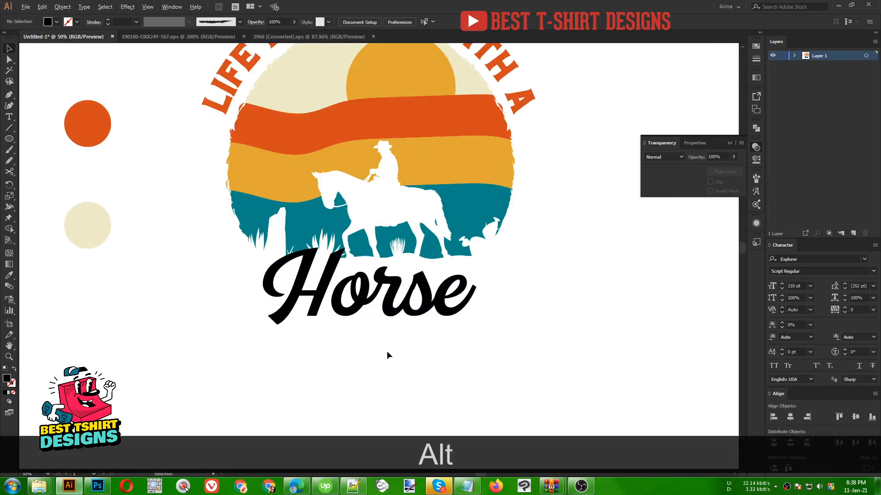
{"action": "scroll", "coordinate": [387, 356], "scroll_direction": "up", "scroll_amount": 1}
{"action": "left_click", "coordinate": [8, 96]}
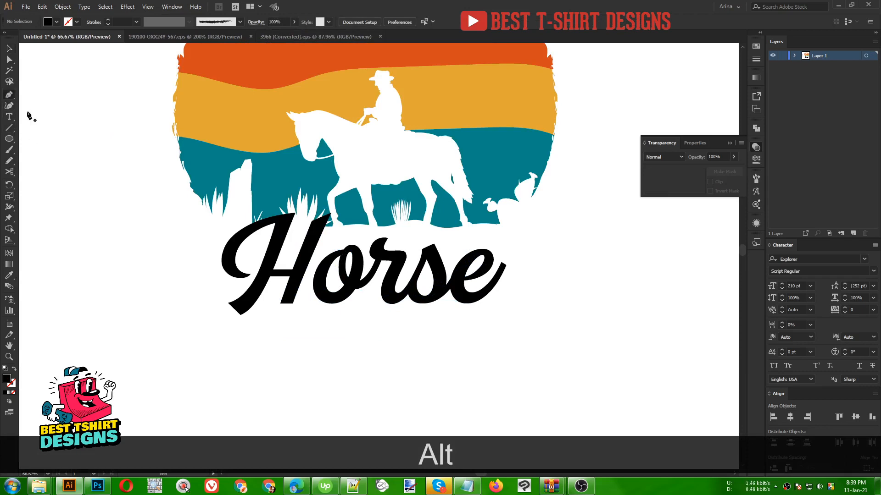
{"action": "left_click", "coordinate": [283, 353]}
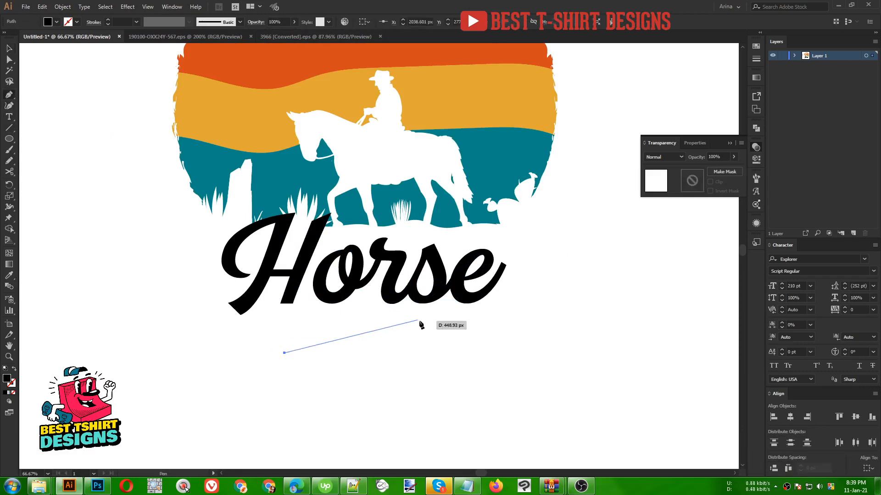
{"action": "left_click_drag", "start_coordinate": [416, 318], "coordinate": [534, 342]}
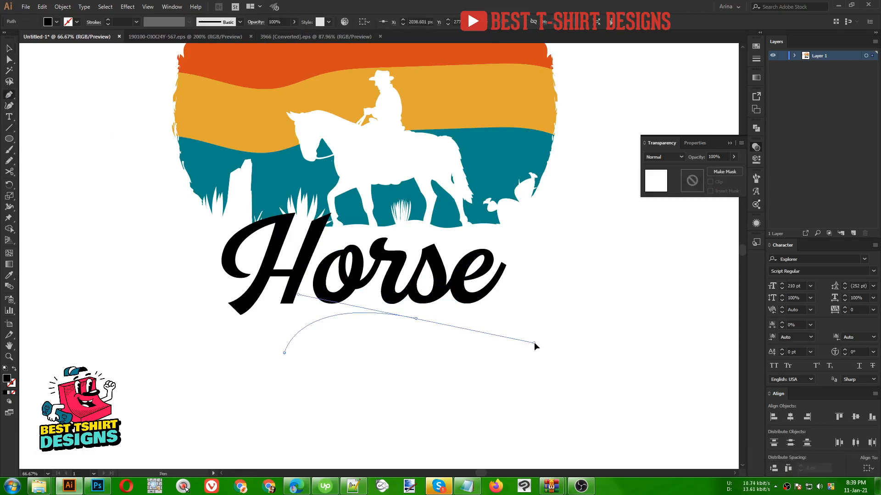
{"action": "left_click", "coordinate": [498, 255]}
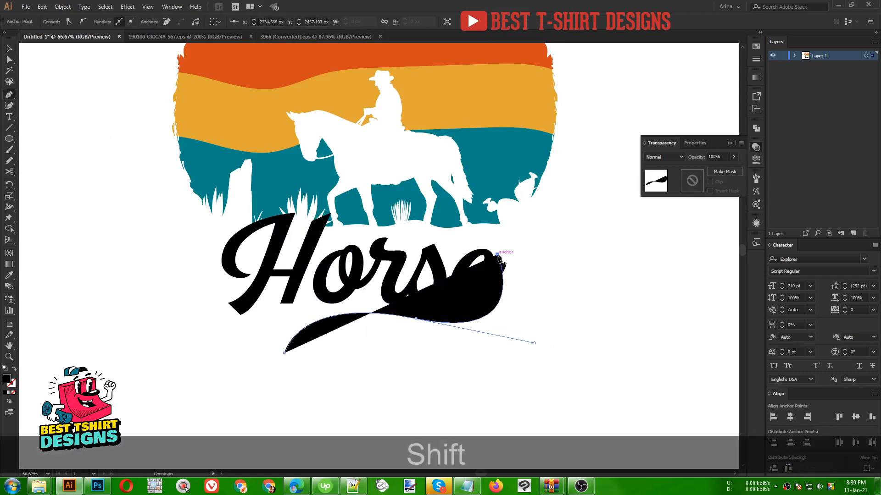
{"action": "key", "text": "shift+x"}
{"action": "key", "text": "v"}
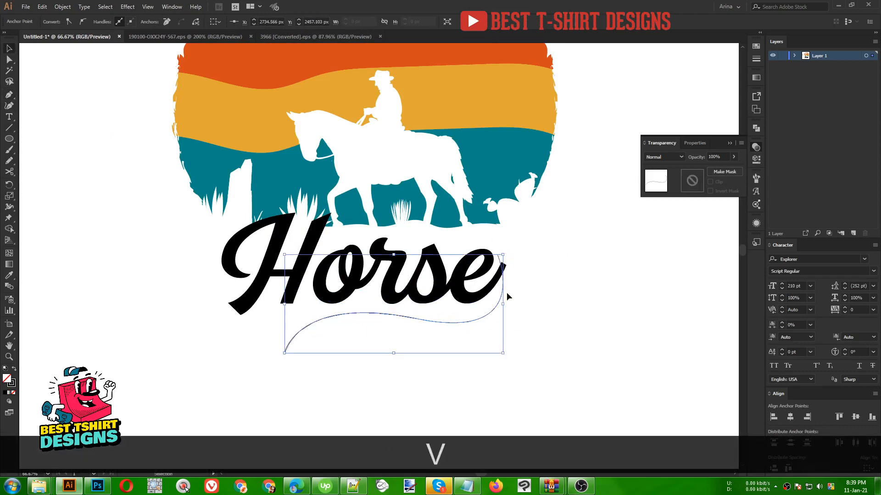
{"action": "left_click", "coordinate": [525, 356]}
Step: Widen the swoosh path's left end to about 161 px with the Width tool and expand its appearance into a filled shape
{"action": "left_click", "coordinate": [454, 325]}
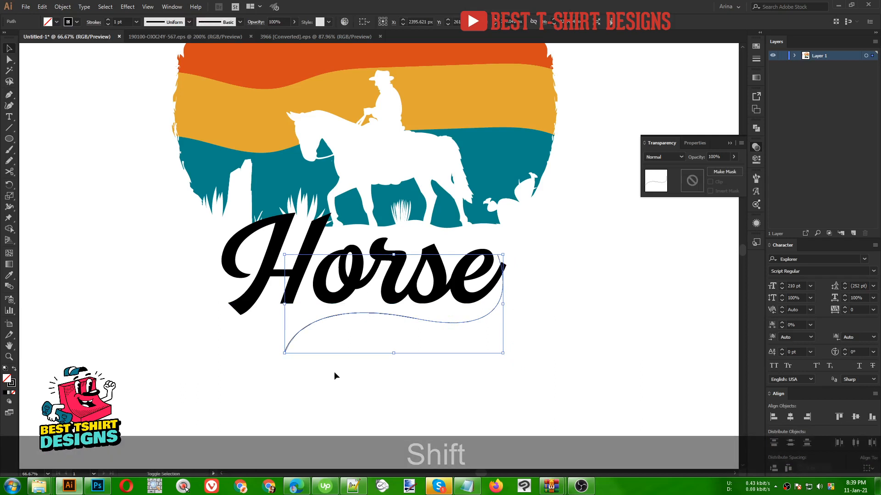
{"action": "key", "text": "shift+w"}
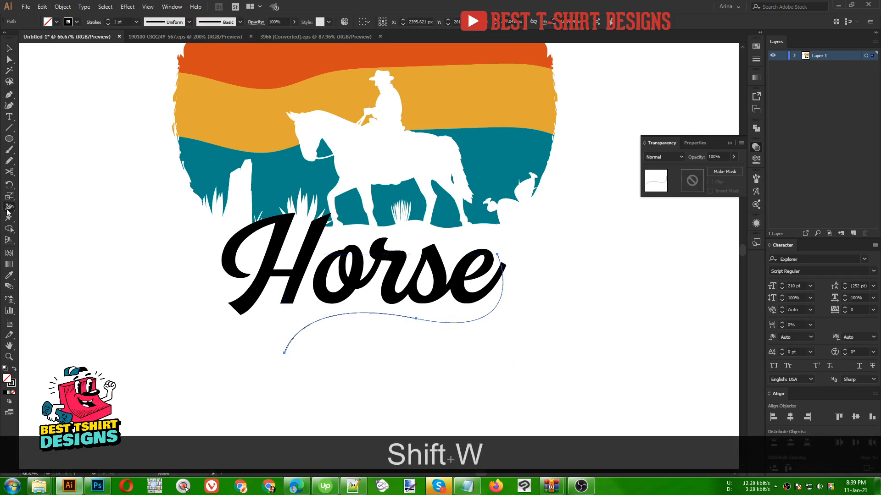
{"action": "left_click_drag", "start_coordinate": [11, 208], "coordinate": [49, 208]}
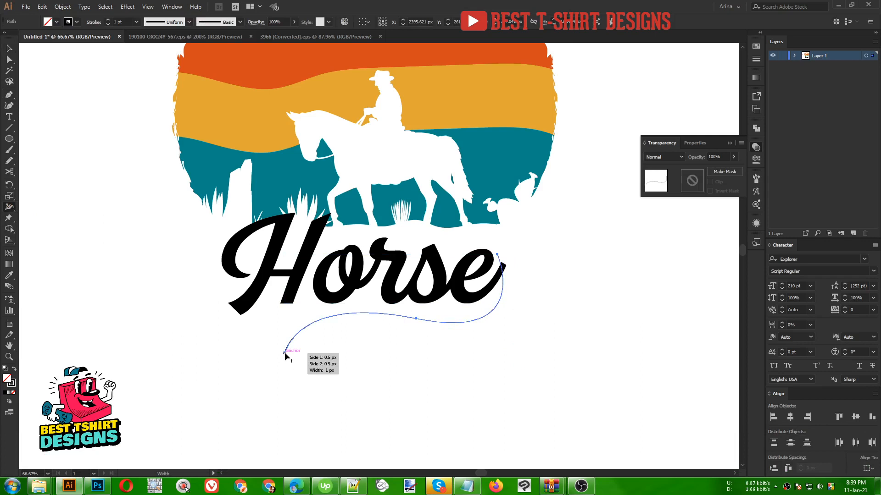
{"action": "left_click_drag", "start_coordinate": [285, 353], "coordinate": [306, 368]}
{"action": "key", "text": "v"}
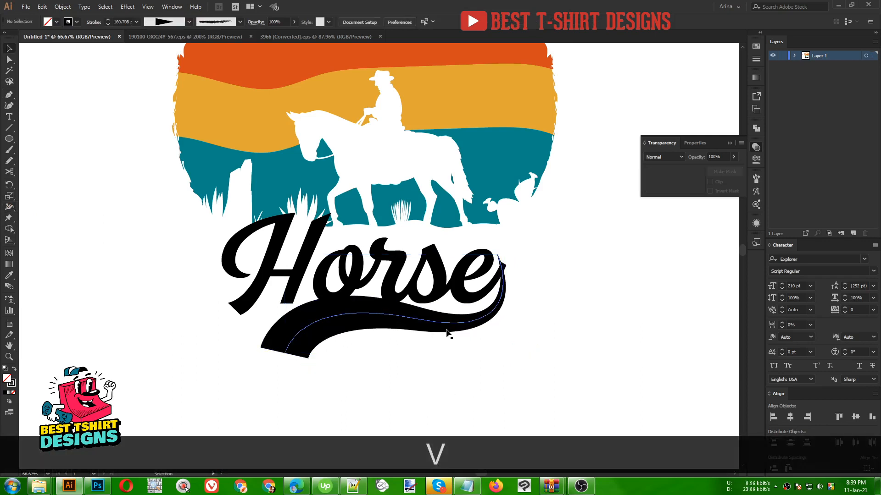
{"action": "left_click", "coordinate": [63, 6]}
{"action": "left_click", "coordinate": [81, 116]}
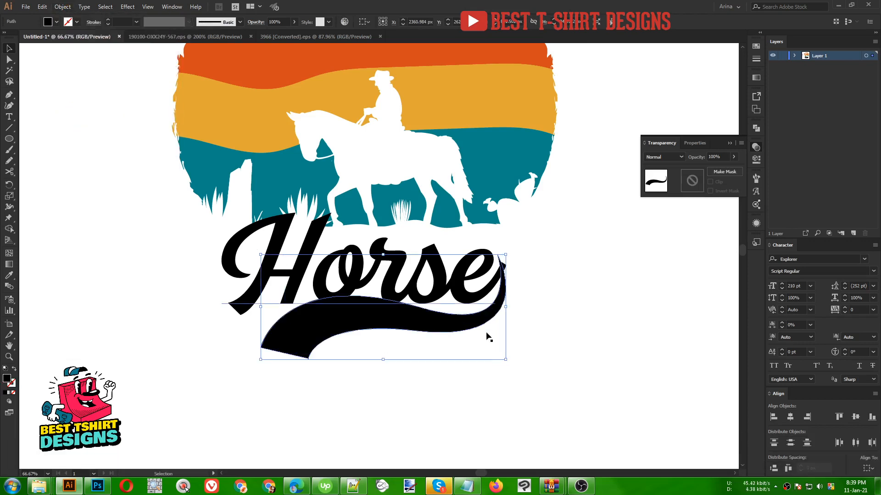
Step: Convert the "Horse" text to outlines
{"action": "scroll", "coordinate": [504, 303], "scroll_direction": "up", "scroll_amount": 1}
{"action": "right_click", "coordinate": [477, 287]}
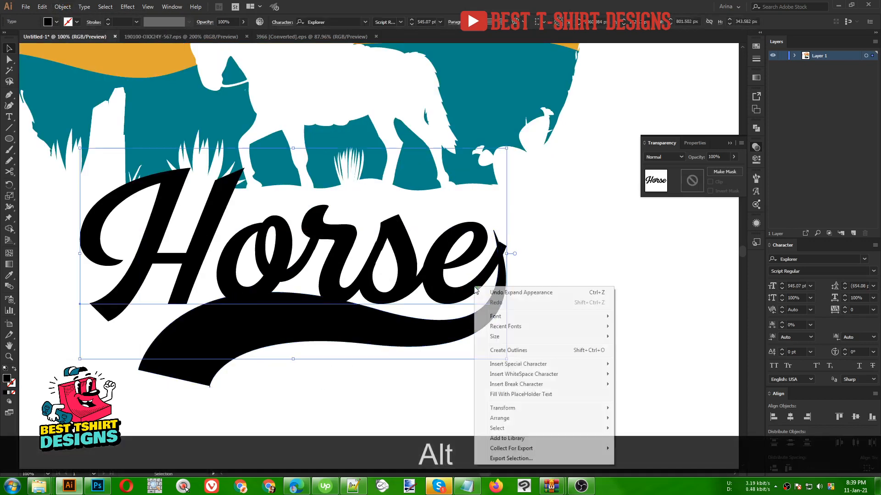
{"action": "left_click", "coordinate": [500, 350]}
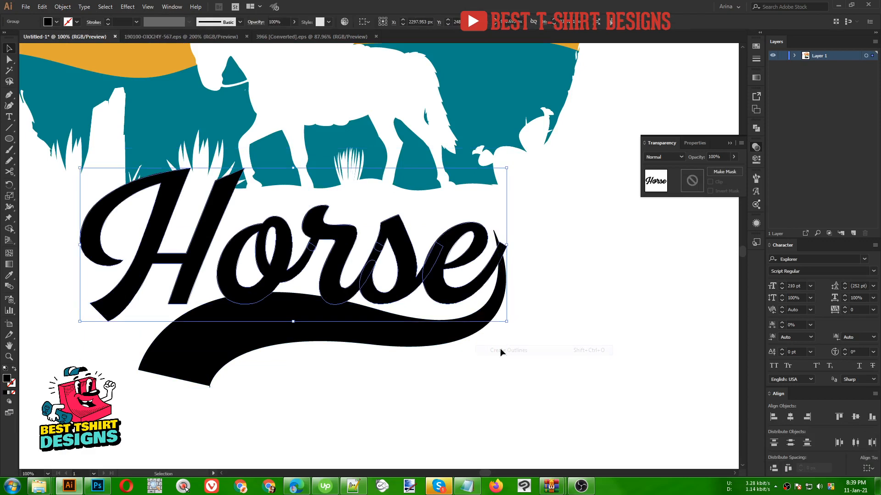
Step: Remove the protruding corner where the tail of the "e" overlaps the swoosh's tip with the Shape Builder tool
{"action": "left_click", "coordinate": [487, 310], "text": "shift"}
{"action": "key", "text": "shift+m"}
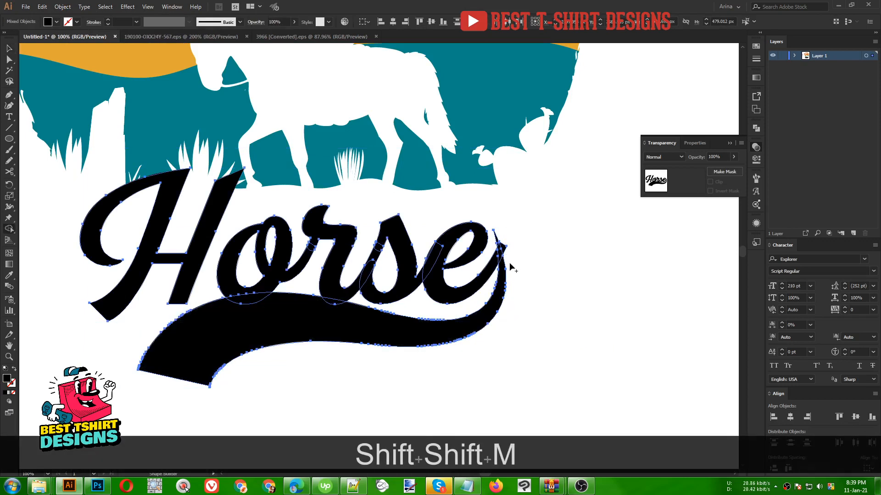
{"action": "scroll", "coordinate": [503, 243], "scroll_direction": "up", "scroll_amount": 4}
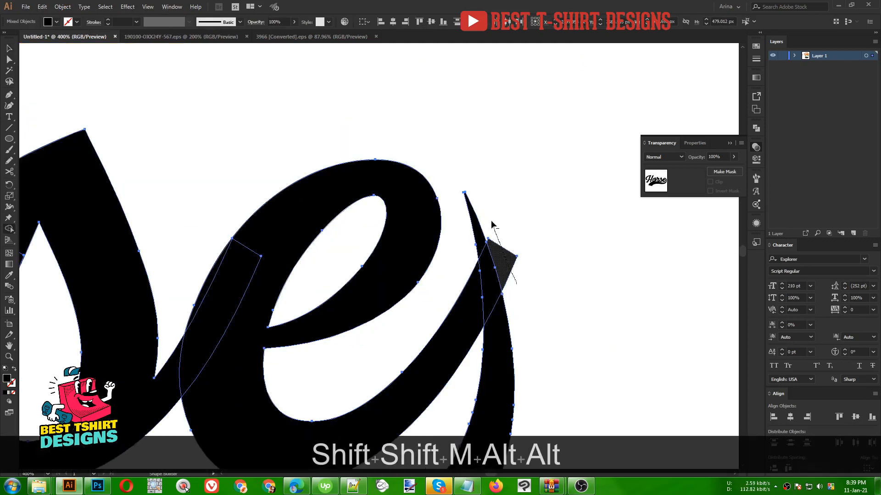
{"action": "left_click_drag", "start_coordinate": [490, 221], "coordinate": [462, 263]}
{"action": "scroll", "coordinate": [538, 205], "scroll_direction": "down", "scroll_amount": 2}
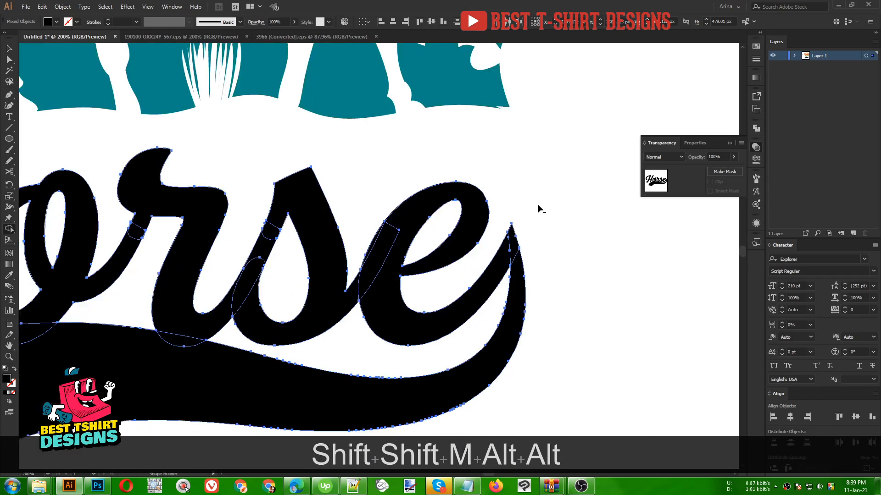
{"action": "scroll", "coordinate": [538, 205], "scroll_direction": "down", "scroll_amount": 2}
{"action": "key", "text": "v"}
{"action": "left_click", "coordinate": [324, 351]}
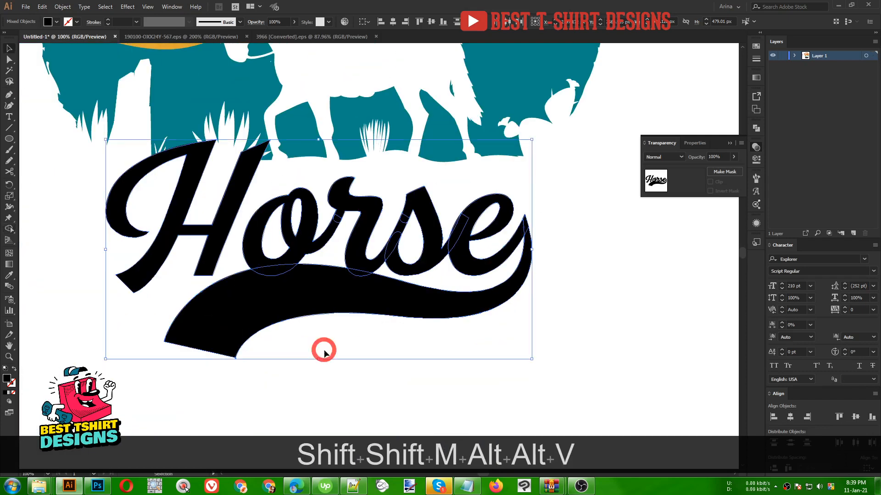
Step: Cut a rounded concave notch into the swoosh's wide left end with an enlarged Eraser
{"action": "left_click", "coordinate": [285, 317]}
{"action": "key", "text": "shift+e"}
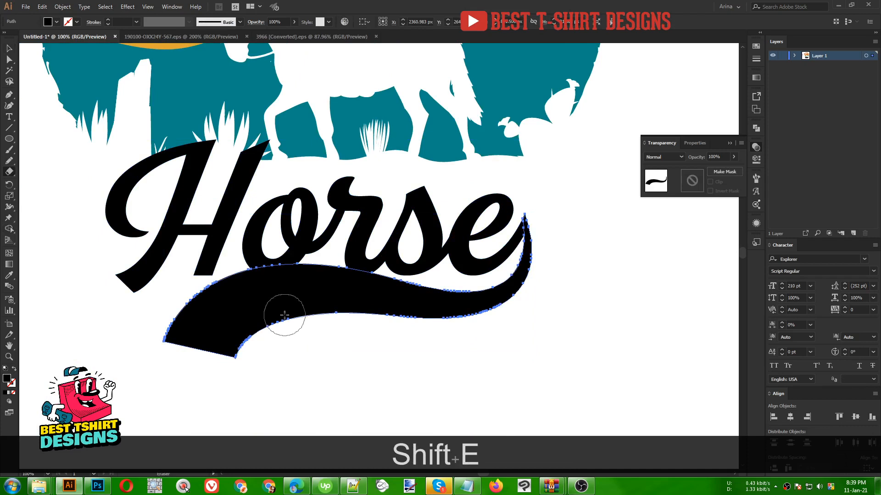
{"action": "key", "text": "bracketright"}
{"action": "key", "text": "bracketright"}
{"action": "key", "text": "bracketright"}
{"action": "key", "text": "bracketright"}
{"action": "key", "text": "bracketright"}
{"action": "key", "text": "bracketright"}
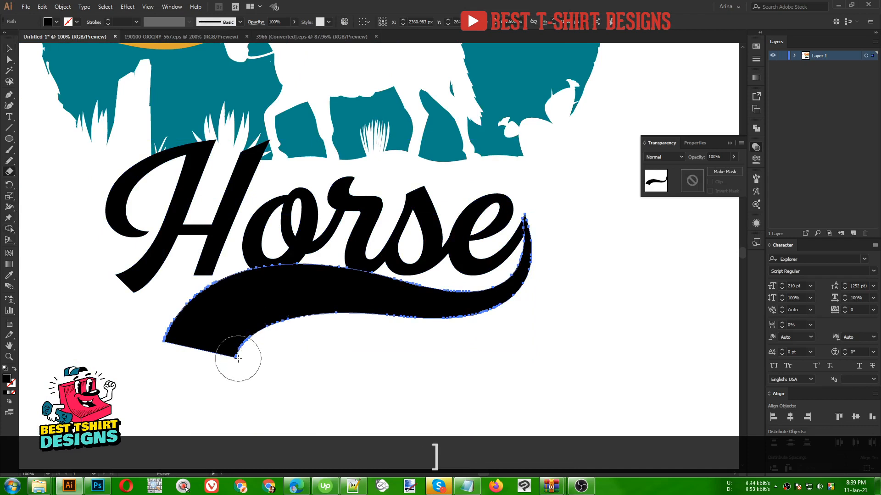
{"action": "left_click", "coordinate": [201, 390]}
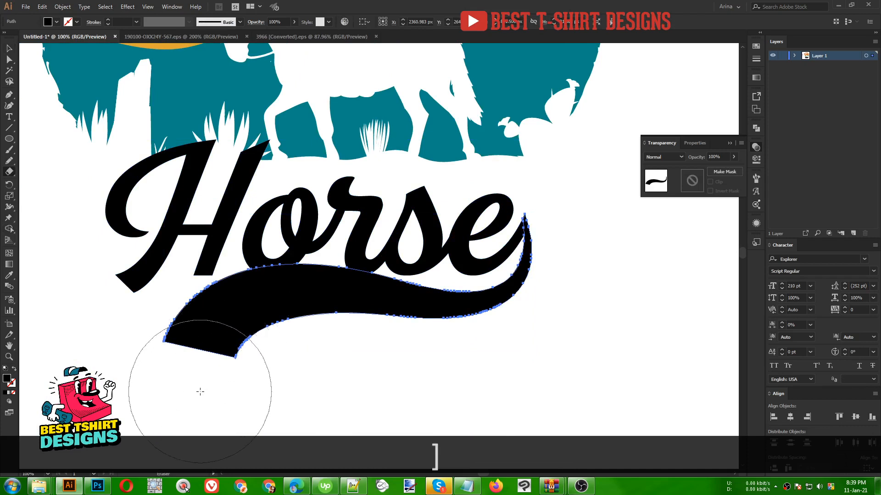
{"action": "key", "text": "v"}
{"action": "left_click", "coordinate": [316, 385]}
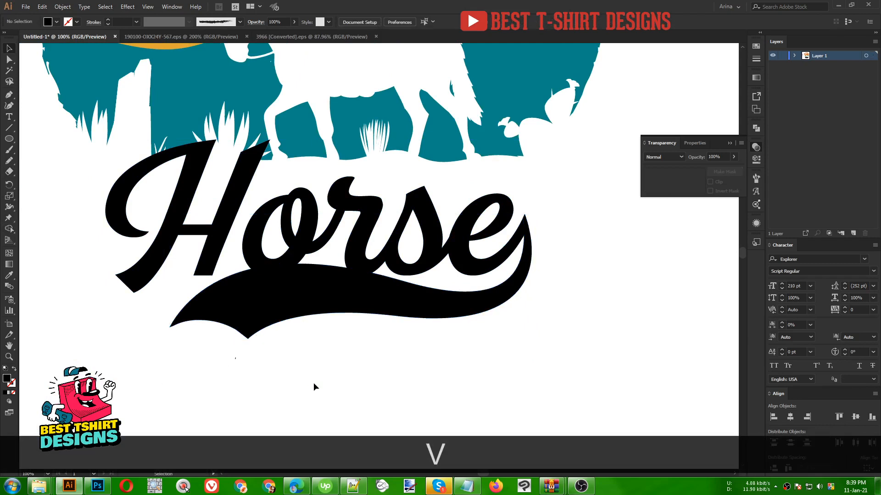
Step: Create a 10 px offset path around the outlined "Horse" lettering, with miter joins
{"action": "left_click", "coordinate": [305, 254]}
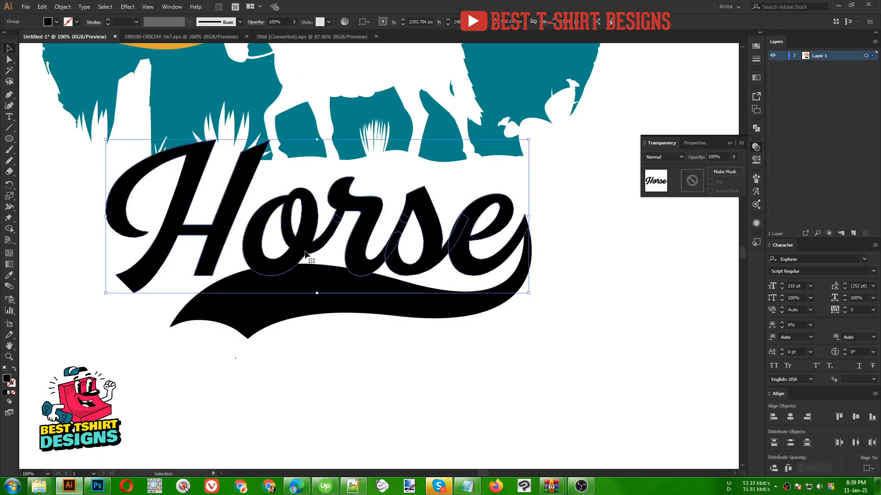
{"action": "left_click", "coordinate": [62, 7]}
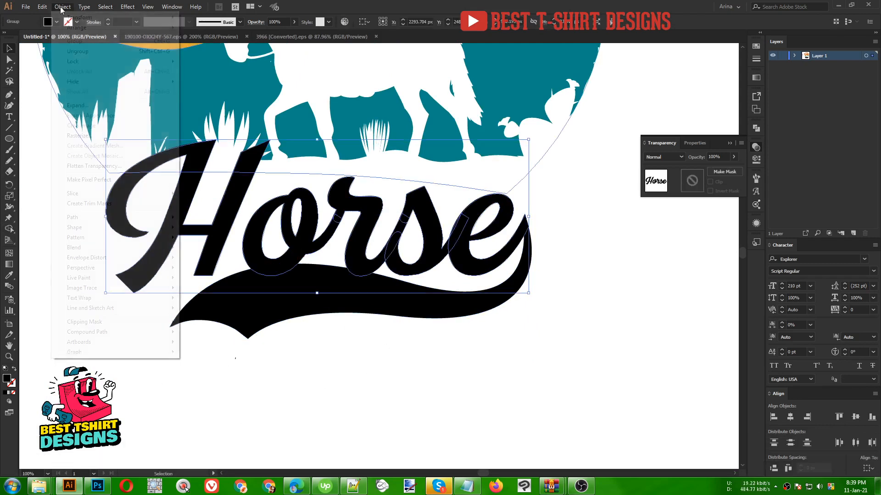
{"action": "mouse_move", "coordinate": [90, 218]}
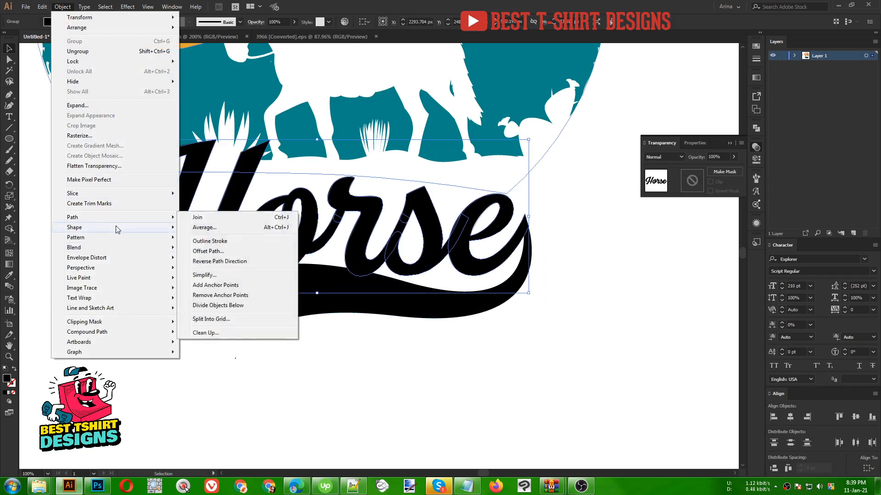
{"action": "left_click", "coordinate": [291, 253]}
{"action": "left_click", "coordinate": [569, 129]}
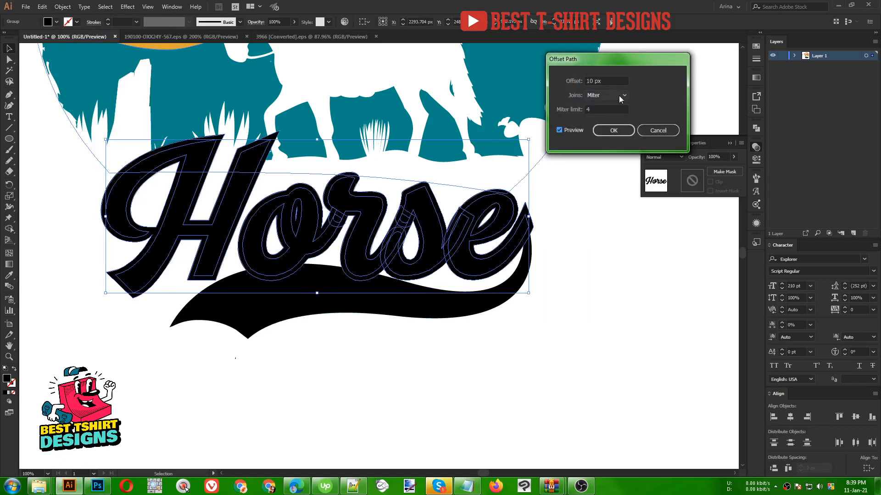
{"action": "left_click", "coordinate": [611, 131]}
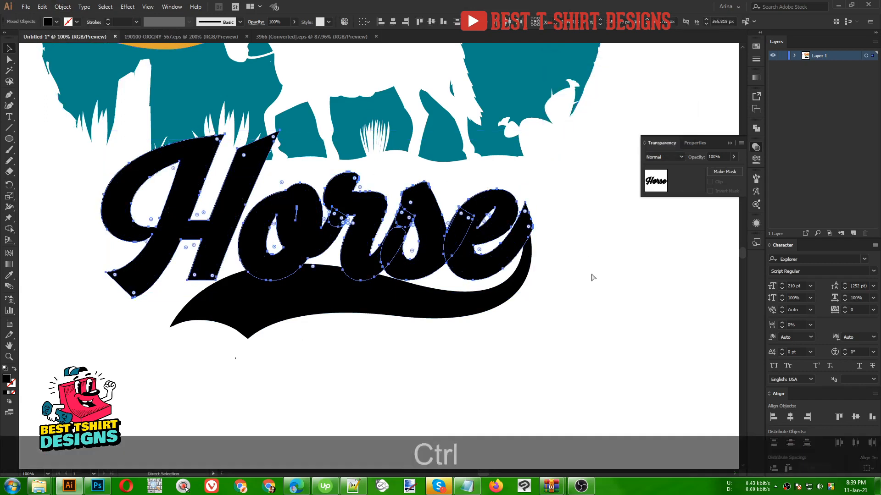
Step: Move the lettering's offset shapes in place into a new opacity mask on the swoosh, with clipping turned off
{"action": "key", "text": "ctrl+x"}
{"action": "left_click", "coordinate": [412, 306]}
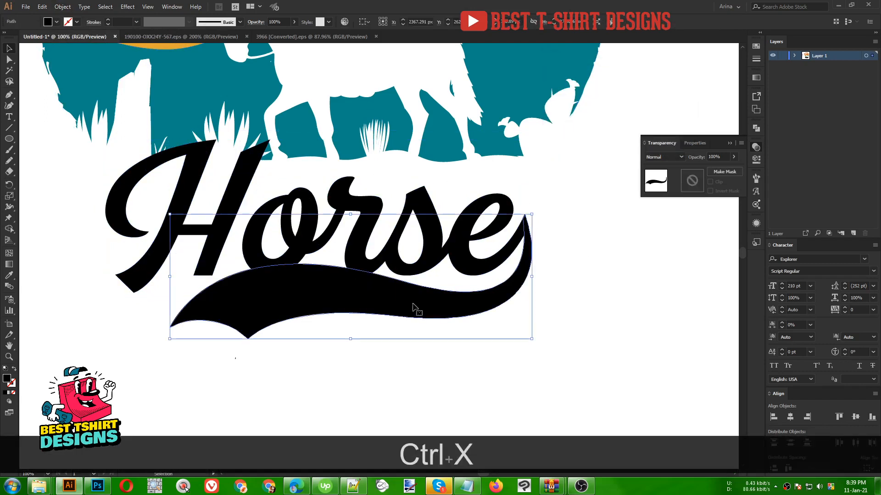
{"action": "left_click", "coordinate": [692, 182]}
{"action": "left_click", "coordinate": [710, 182]}
{"action": "key", "text": "ctrl+f"}
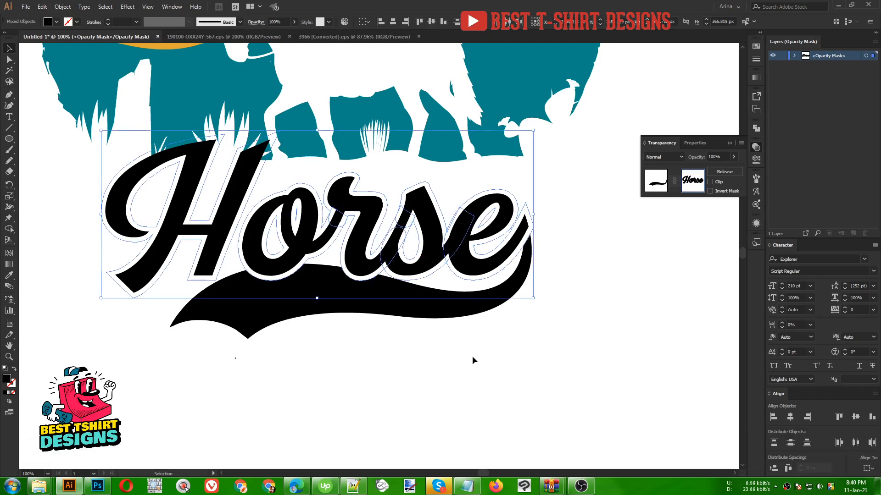
Step: Delete the offset shape of the "e" from the swoosh's opacity mask and return to editing the artwork
{"action": "left_click", "coordinate": [518, 350]}
{"action": "left_click", "coordinate": [520, 247]}
{"action": "key", "text": "Delete"}
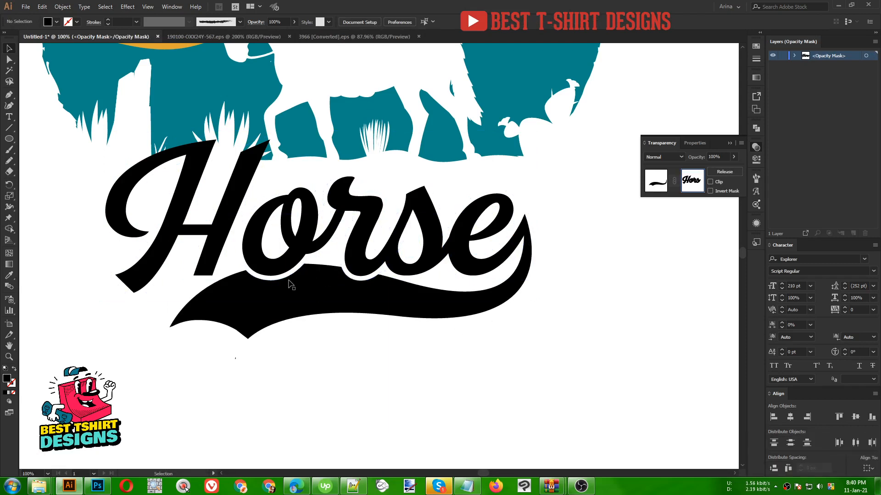
{"action": "left_click", "coordinate": [656, 181]}
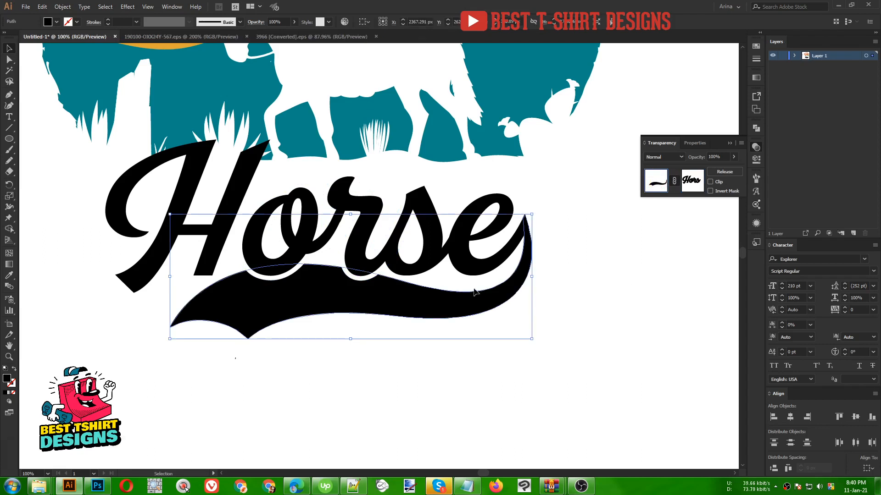
Step: Recolour the "Horse" lettering and its swoosh with the orange-red sampled from the landscape's upper band
{"action": "scroll", "coordinate": [407, 308], "scroll_direction": "down", "scroll_amount": 1}
{"action": "left_click", "coordinate": [389, 336]}
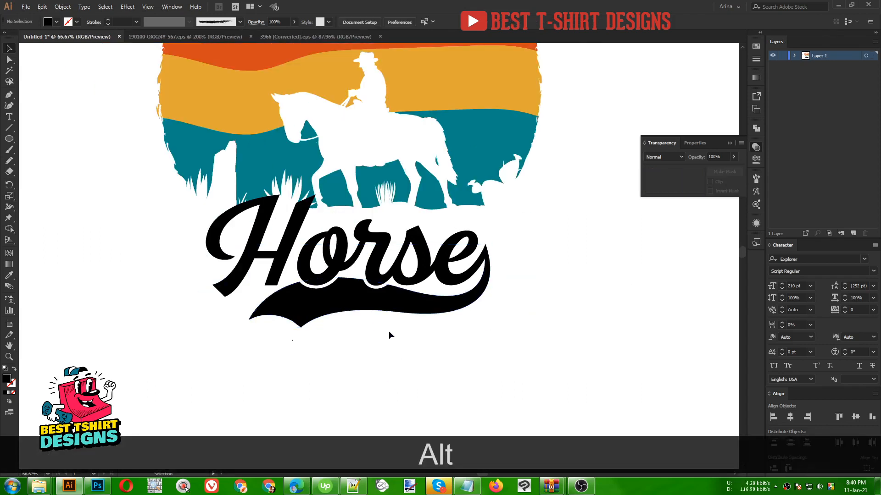
{"action": "left_click", "coordinate": [386, 306]}
{"action": "scroll", "coordinate": [384, 305], "scroll_direction": "down", "scroll_amount": 1}
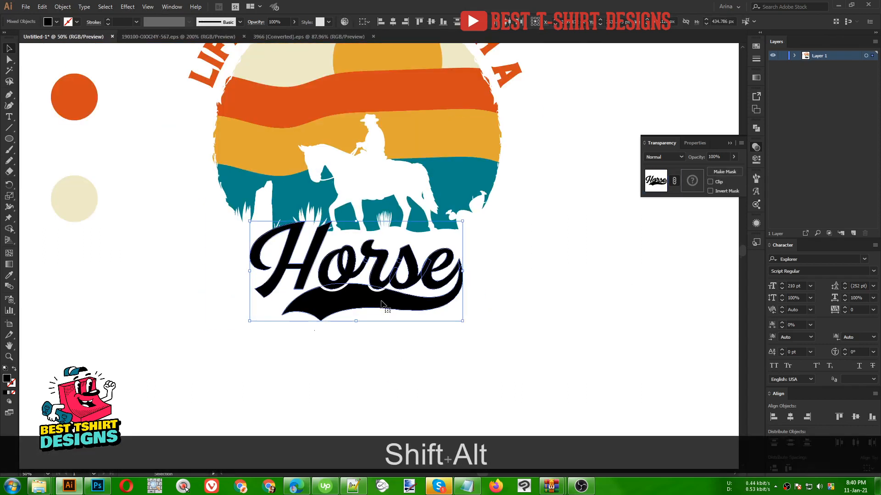
{"action": "scroll", "coordinate": [382, 304], "scroll_direction": "up", "scroll_amount": 2}
{"action": "key", "text": "i"}
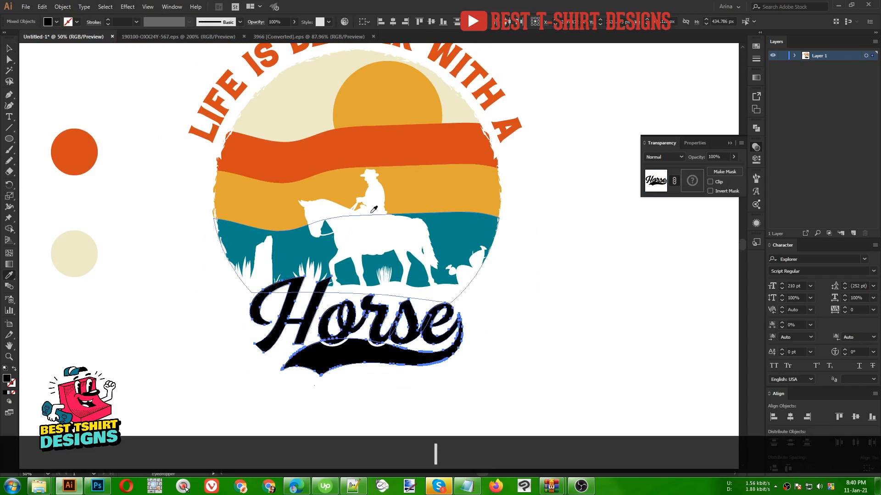
{"action": "left_click", "coordinate": [313, 144]}
{"action": "key", "text": "v"}
{"action": "left_click", "coordinate": [544, 290]}
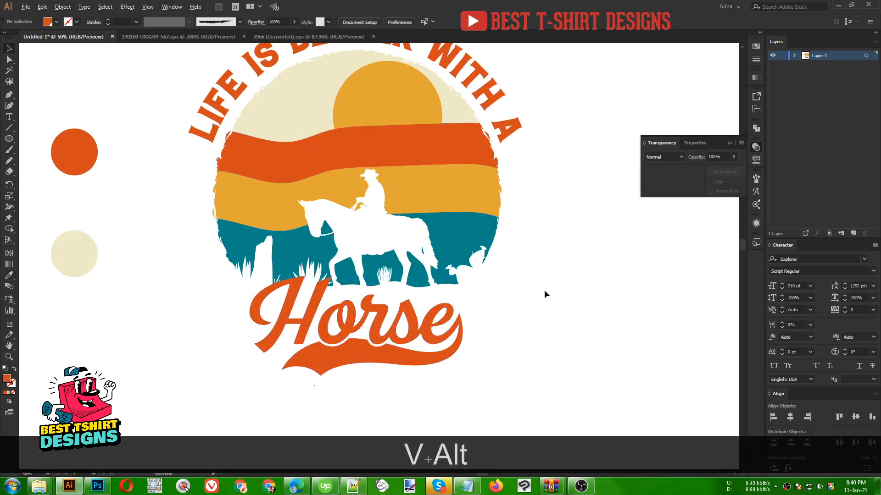
Step: Convert the curved slogan "Life is better with a" to outlines
{"action": "scroll", "coordinate": [544, 290], "scroll_direction": "down", "scroll_amount": 1}
{"action": "left_click", "coordinate": [357, 135]}
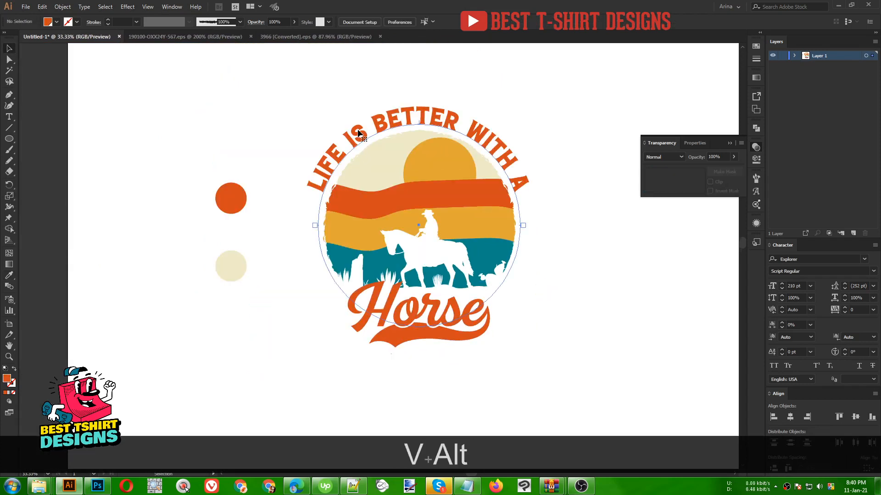
{"action": "right_click", "coordinate": [358, 130]}
{"action": "left_click", "coordinate": [392, 197]}
{"action": "left_click", "coordinate": [592, 245]}
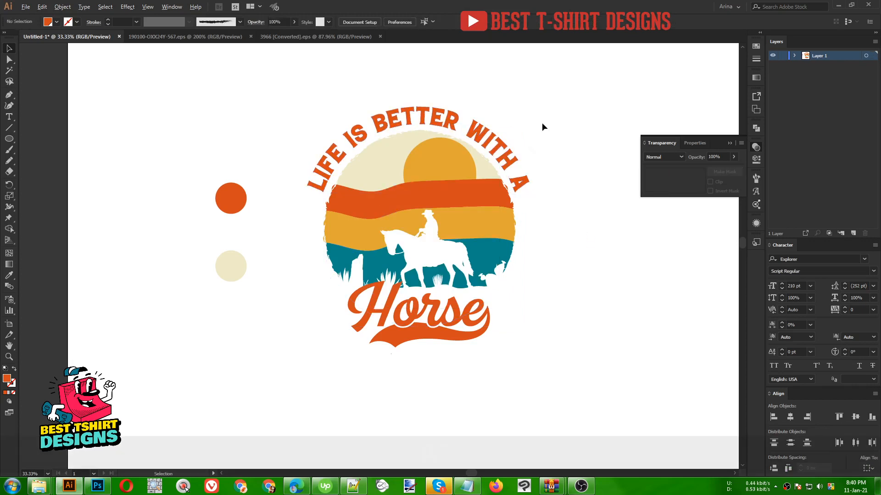
Step: Group the "Horse" lettering together with its swoosh
{"action": "key", "text": "alt"}
{"action": "left_click_drag", "start_coordinate": [305, 91], "coordinate": [571, 378]}
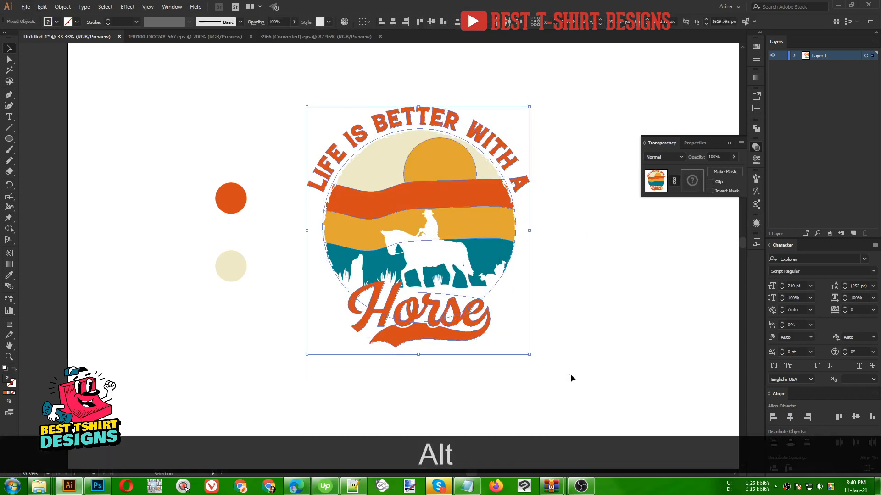
{"action": "key", "text": "ctrl"}
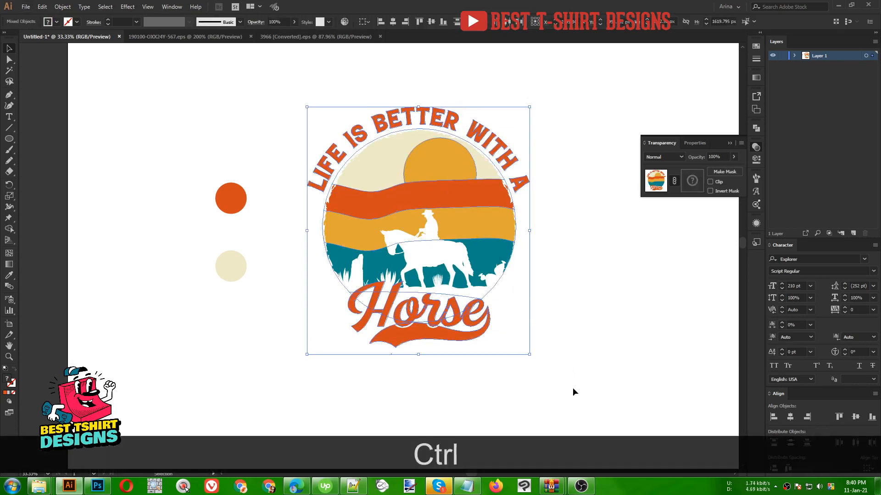
{"action": "left_click", "coordinate": [516, 371]}
{"action": "left_click", "coordinate": [444, 341]}
{"action": "key", "text": "shift"}
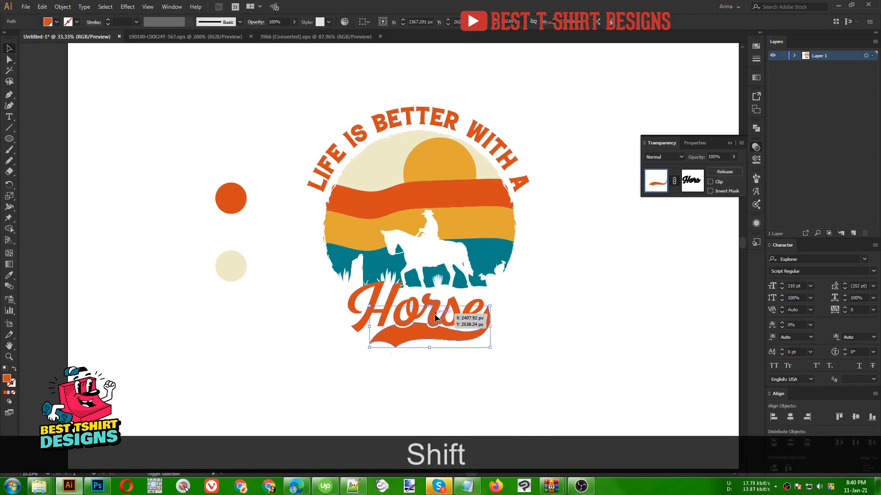
{"action": "left_click", "coordinate": [435, 317], "text": "shift"}
{"action": "key", "text": "ctrl+shift+g"}
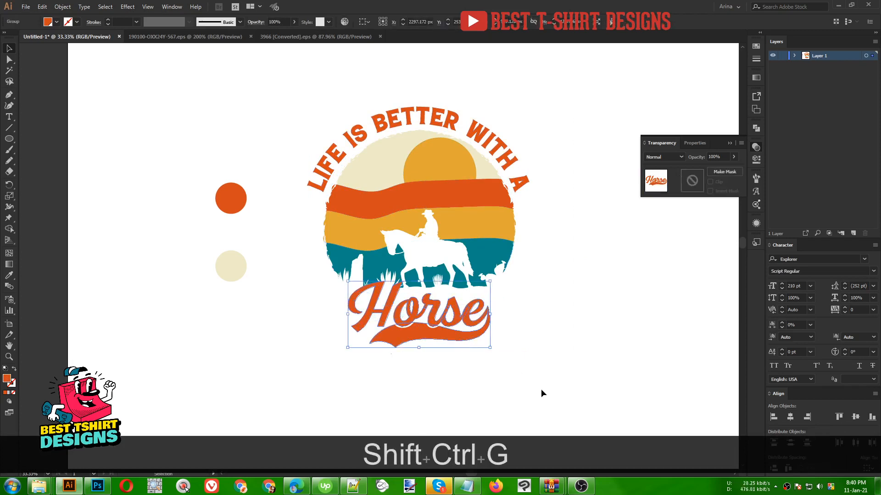
Step: Centre the slogan, landscape and "Horse" lettering horizontally on the artboard
{"action": "left_click_drag", "start_coordinate": [541, 393], "coordinate": [339, 62]}
{"action": "left_click", "coordinate": [389, 22]}
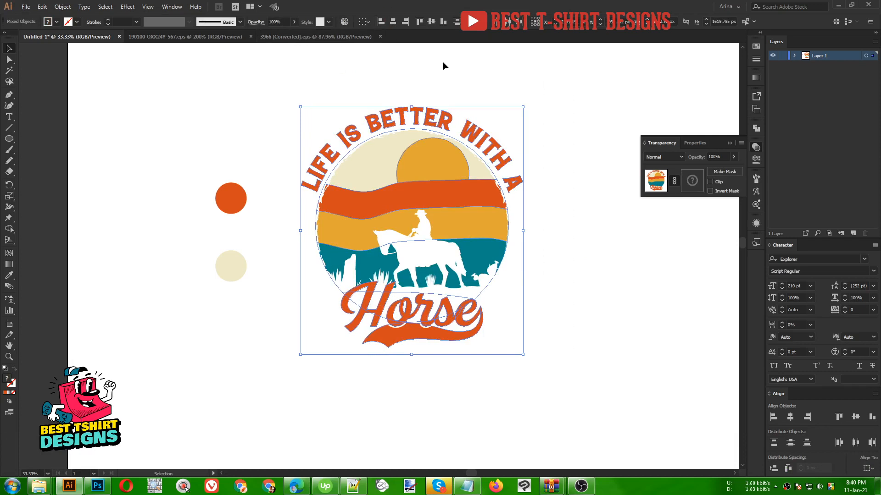
{"action": "left_click", "coordinate": [467, 71]}
Step: Create a 10 px offset path around the grouped "Horse" lettering and swoosh, with miter joins
{"action": "scroll", "coordinate": [447, 291], "scroll_direction": "up", "scroll_amount": 1}
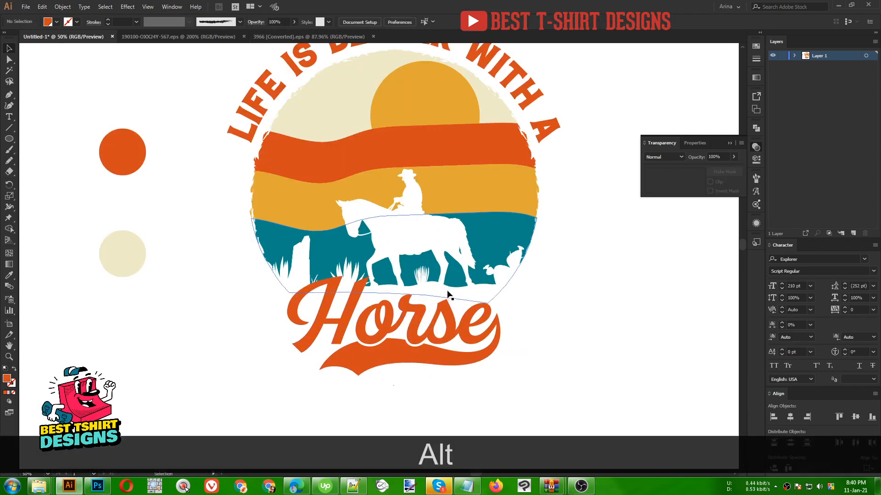
{"action": "left_click", "coordinate": [423, 341]}
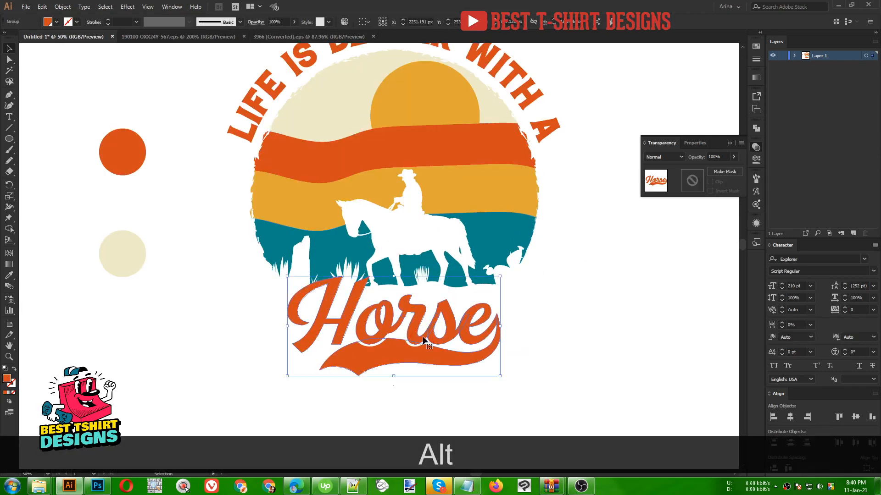
{"action": "left_click", "coordinate": [63, 7]}
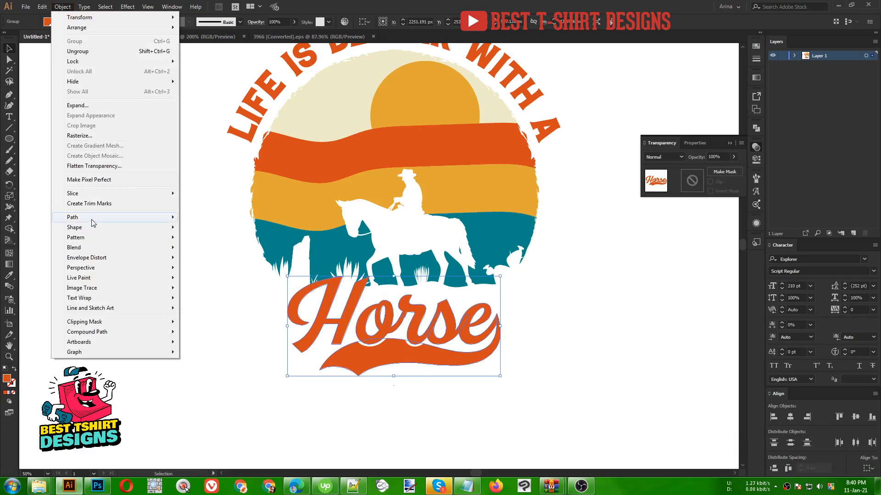
{"action": "mouse_move", "coordinate": [93, 222]}
{"action": "left_click", "coordinate": [250, 247]}
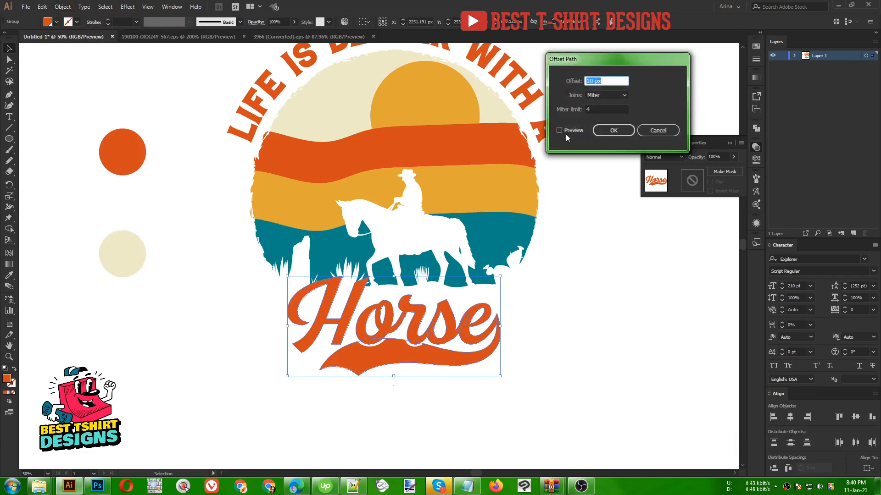
{"action": "left_click", "coordinate": [568, 131]}
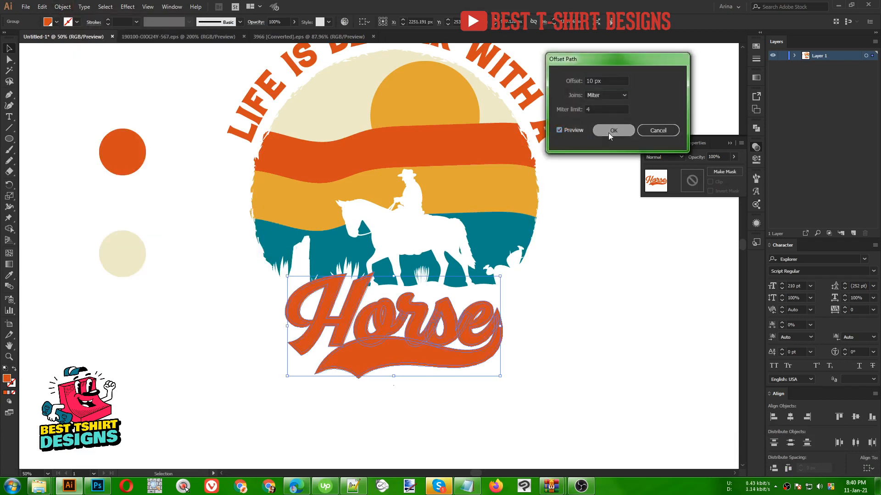
{"action": "left_click", "coordinate": [613, 131]}
Step: Move the new offset shapes in place into the landscape's existing opacity mask
{"action": "key", "text": "ctrl+x"}
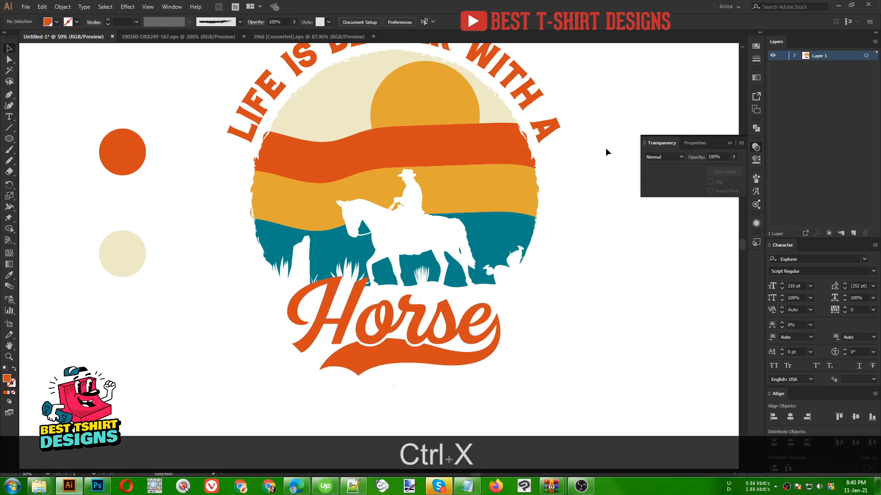
{"action": "left_click", "coordinate": [467, 217]}
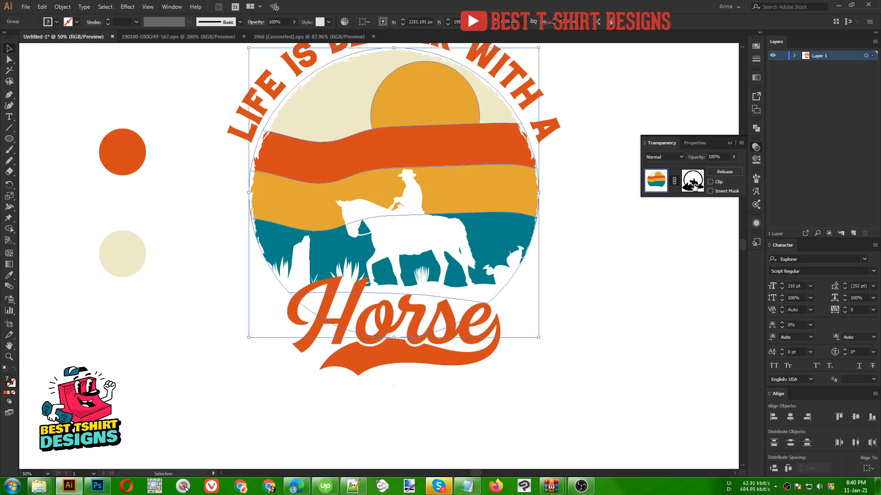
{"action": "left_click", "coordinate": [693, 183]}
{"action": "key", "text": "ctrl+f"}
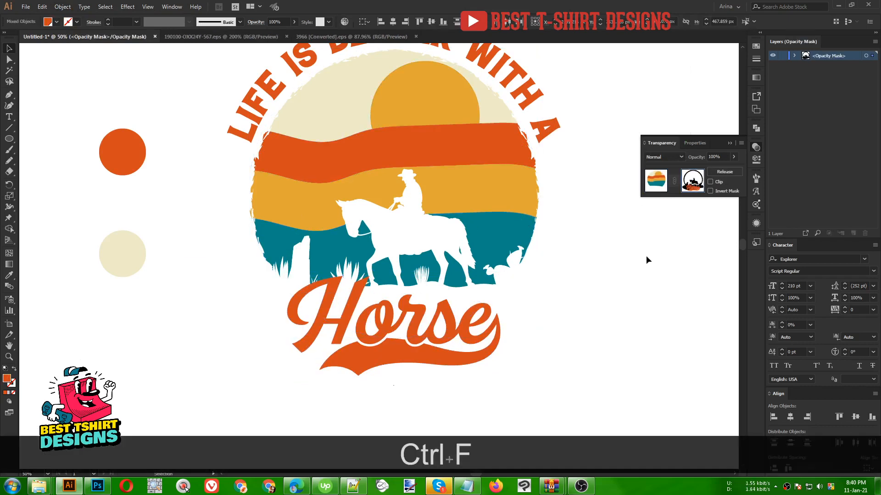
Step: Fill the offset shapes in the landscape's mask with black and return to editing the artwork
{"action": "left_click", "coordinate": [53, 22]}
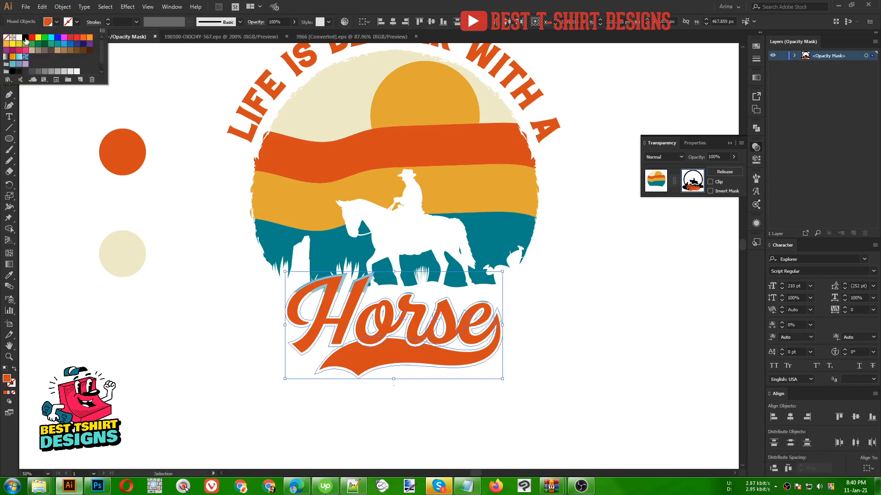
{"action": "left_click", "coordinate": [26, 38]}
{"action": "left_click", "coordinate": [185, 287]}
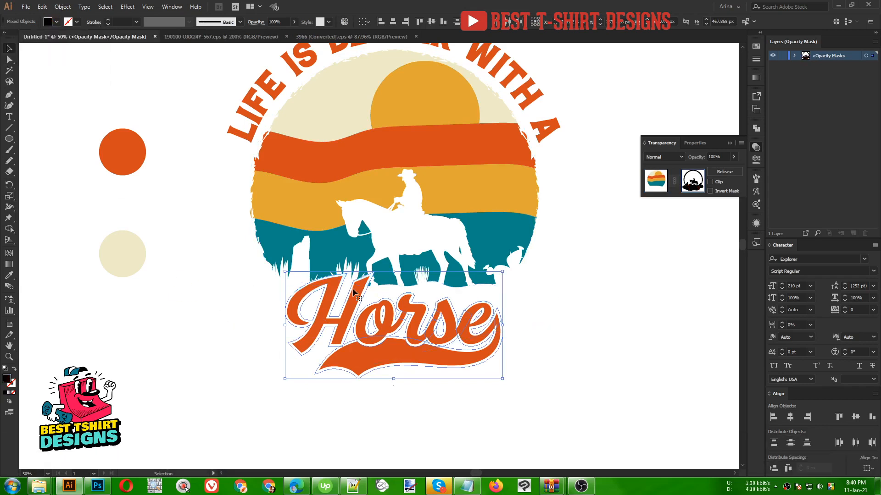
{"action": "left_click", "coordinate": [585, 310]}
{"action": "left_click", "coordinate": [657, 181]}
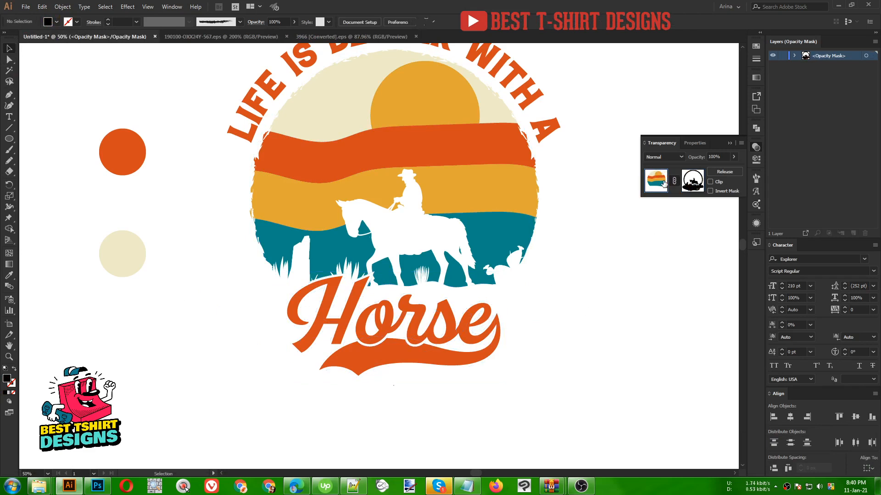
{"action": "left_click", "coordinate": [612, 312]}
Step: Open the grunge.eps texture file from the CHAOS folder
{"action": "scroll", "coordinate": [316, 277], "scroll_direction": "down", "scroll_amount": 1}
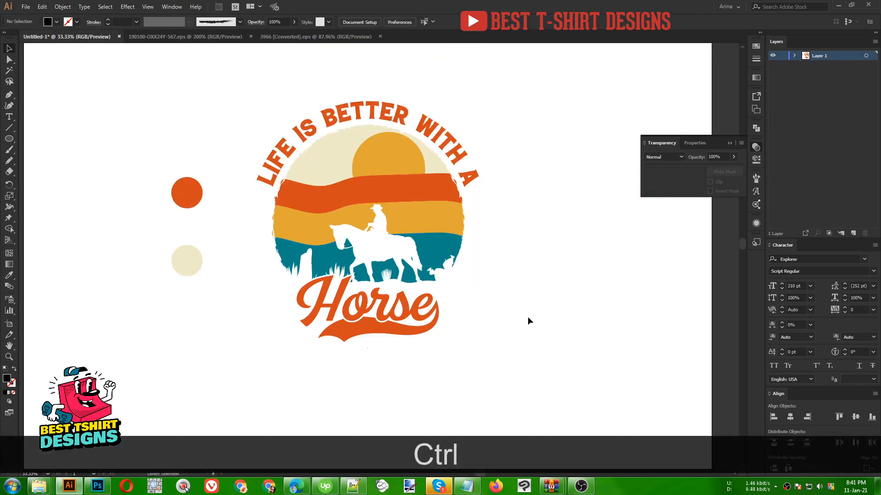
{"action": "key", "text": "ctrl+o"}
{"action": "left_click", "coordinate": [37, 164]}
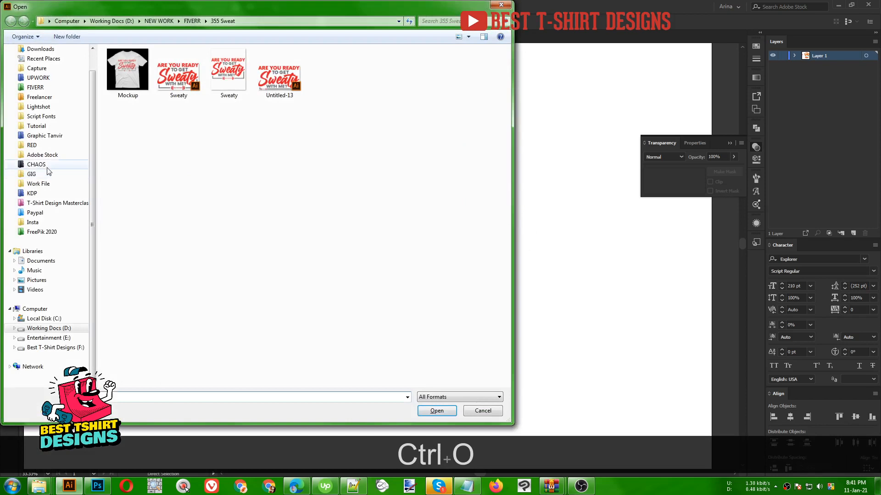
{"action": "double_click", "coordinate": [460, 309]}
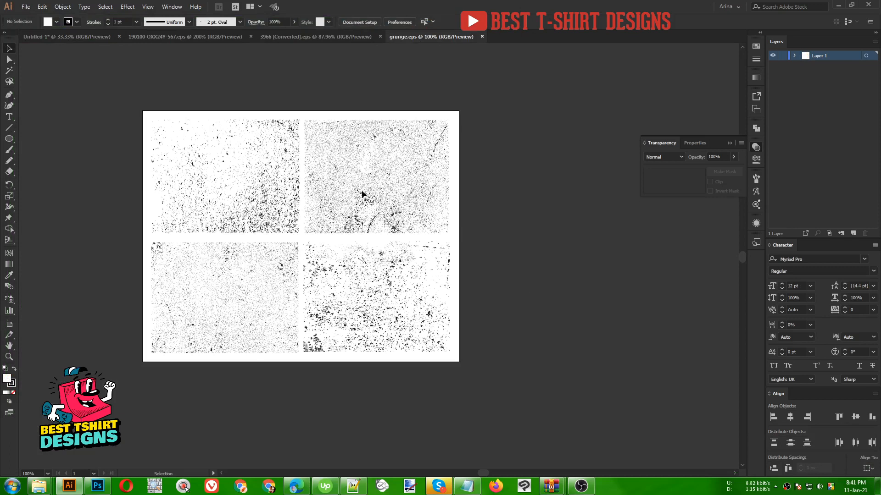
Step: Copy the upper-right grunge texture of the sheet and return to the horse design document
{"action": "left_click", "coordinate": [361, 193]}
{"action": "key", "text": "v"}
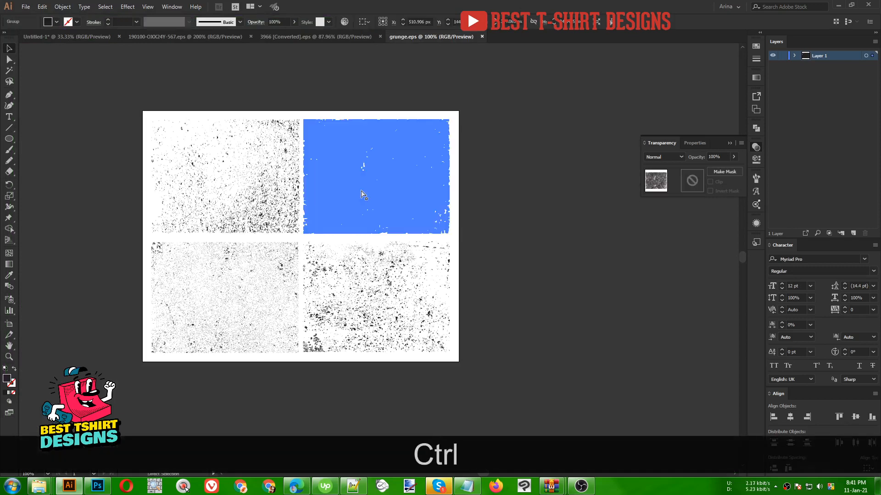
{"action": "key", "text": "ctrl+c"}
{"action": "left_click", "coordinate": [77, 37]}
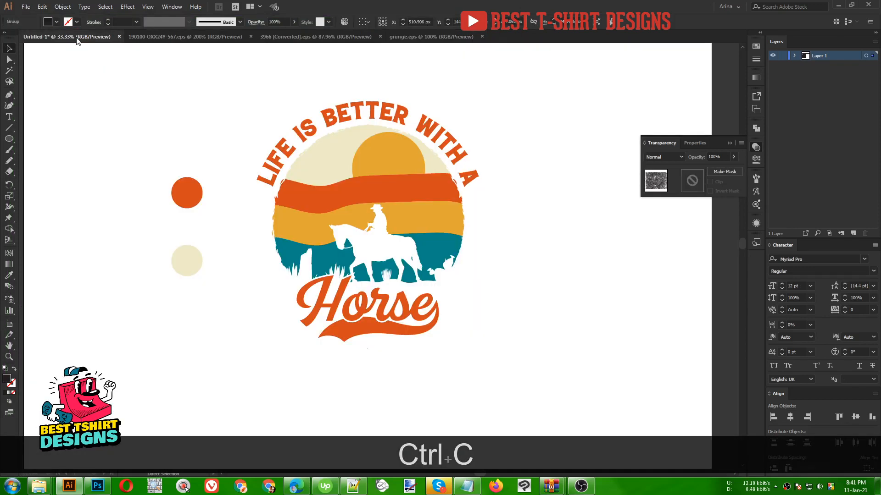
Step: Group the slogan, landscape and "Horse" lettering, and give the group an opacity mask with clipping turned off
{"action": "left_click_drag", "start_coordinate": [243, 80], "coordinate": [520, 359]}
{"action": "key", "text": "ctrl+g"}
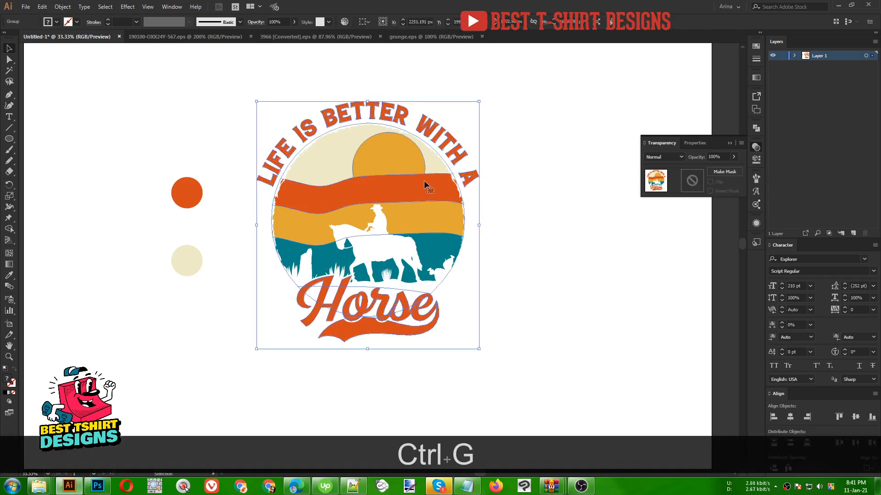
{"action": "left_click", "coordinate": [694, 182]}
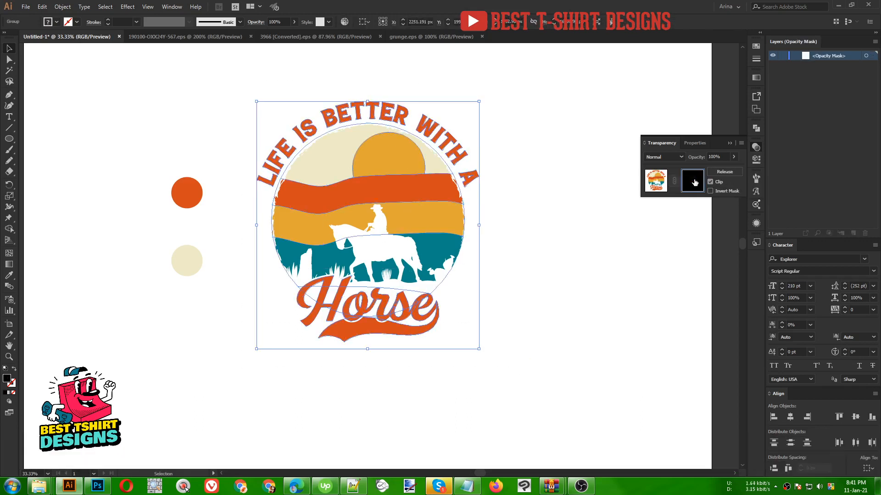
{"action": "left_click", "coordinate": [710, 181]}
Step: Paste the grunge texture into the mask, stretch it over the whole design to about 1663 × 1813 px, and return to editing the artwork
{"action": "key", "text": "ctrl+v"}
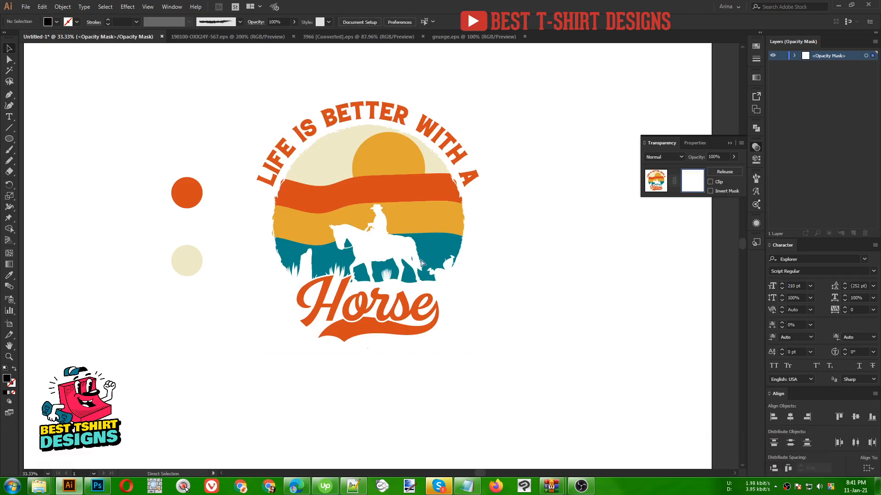
{"action": "left_click_drag", "start_coordinate": [387, 260], "coordinate": [501, 363]}
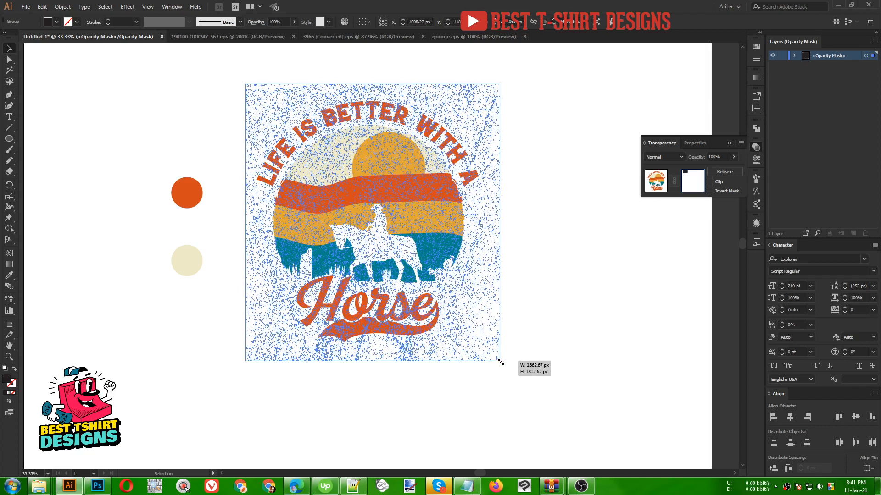
{"action": "left_click", "coordinate": [515, 255]}
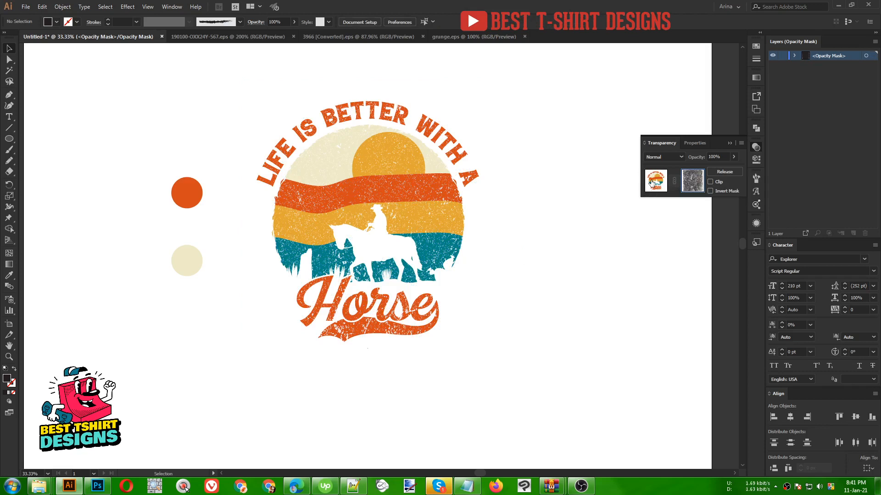
{"action": "left_click", "coordinate": [652, 183]}
{"action": "left_click", "coordinate": [541, 282]}
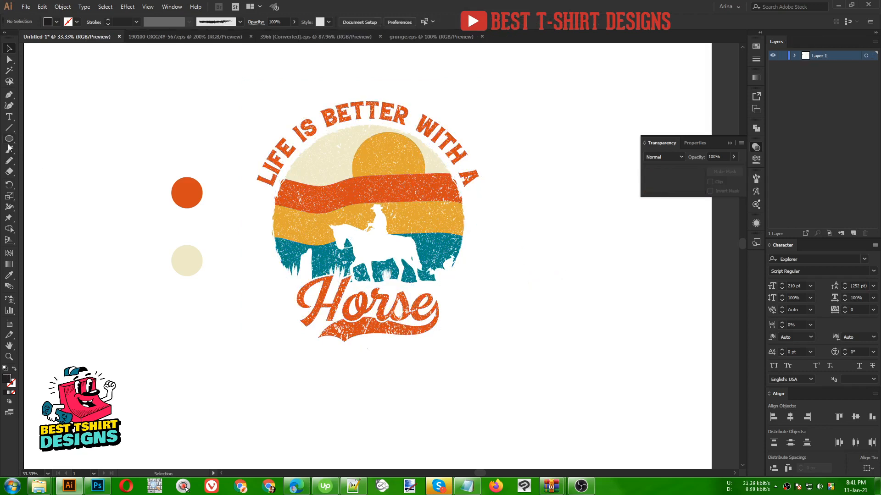
Step: Draw a near-black rectangle of about 1686 × 1839 px around the whole design and place it behind the artwork as a background
{"action": "left_click_drag", "start_coordinate": [9, 139], "coordinate": [37, 137]}
{"action": "left_click_drag", "start_coordinate": [243, 86], "coordinate": [500, 365]}
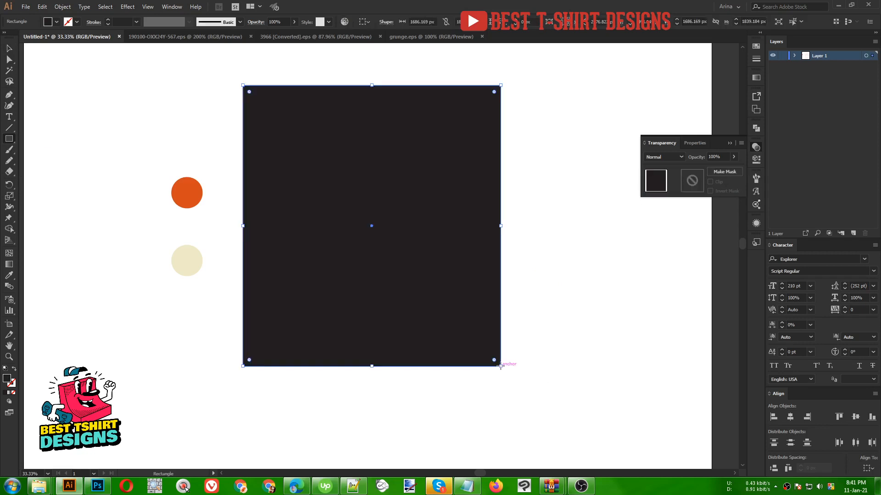
{"action": "key", "text": "ctrl+x"}
{"action": "key", "text": "ctrl+b"}
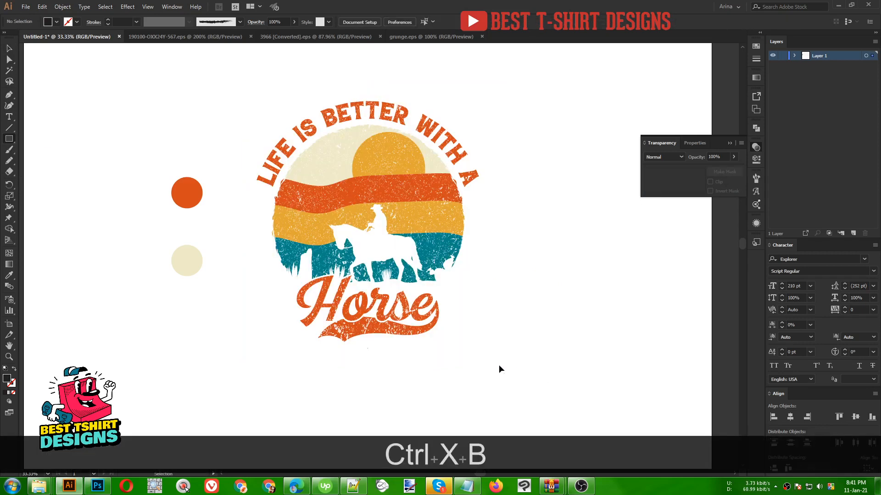
{"action": "key", "text": "v"}
{"action": "left_click", "coordinate": [536, 292]}
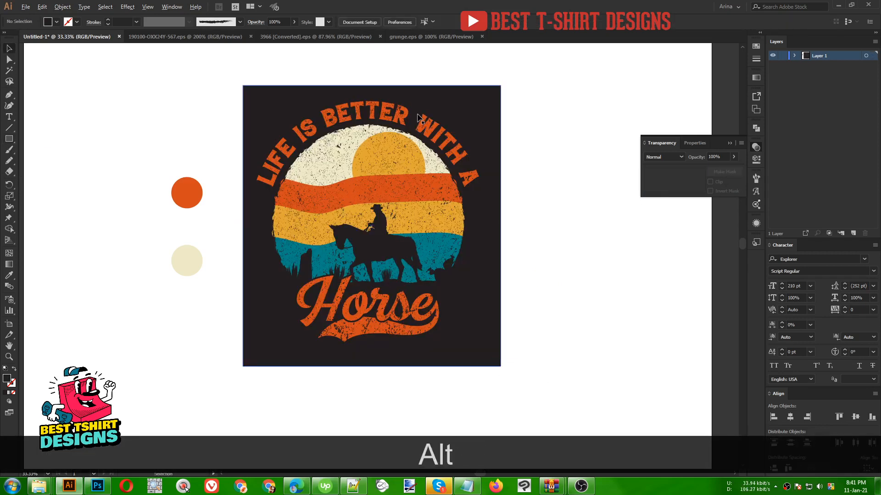
{"action": "scroll", "coordinate": [419, 115], "scroll_direction": "up", "scroll_amount": 1}
{"action": "key", "text": "space"}
{"action": "left_click_drag", "start_coordinate": [395, 227], "coordinate": [374, 186]}
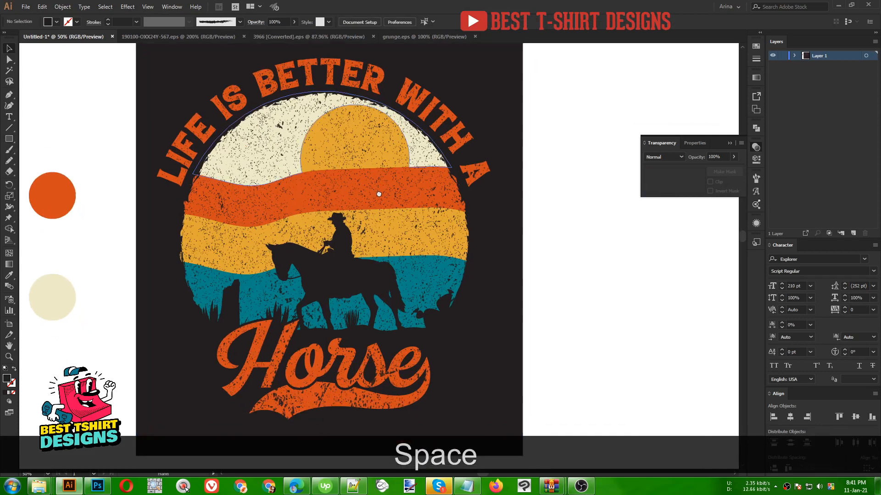